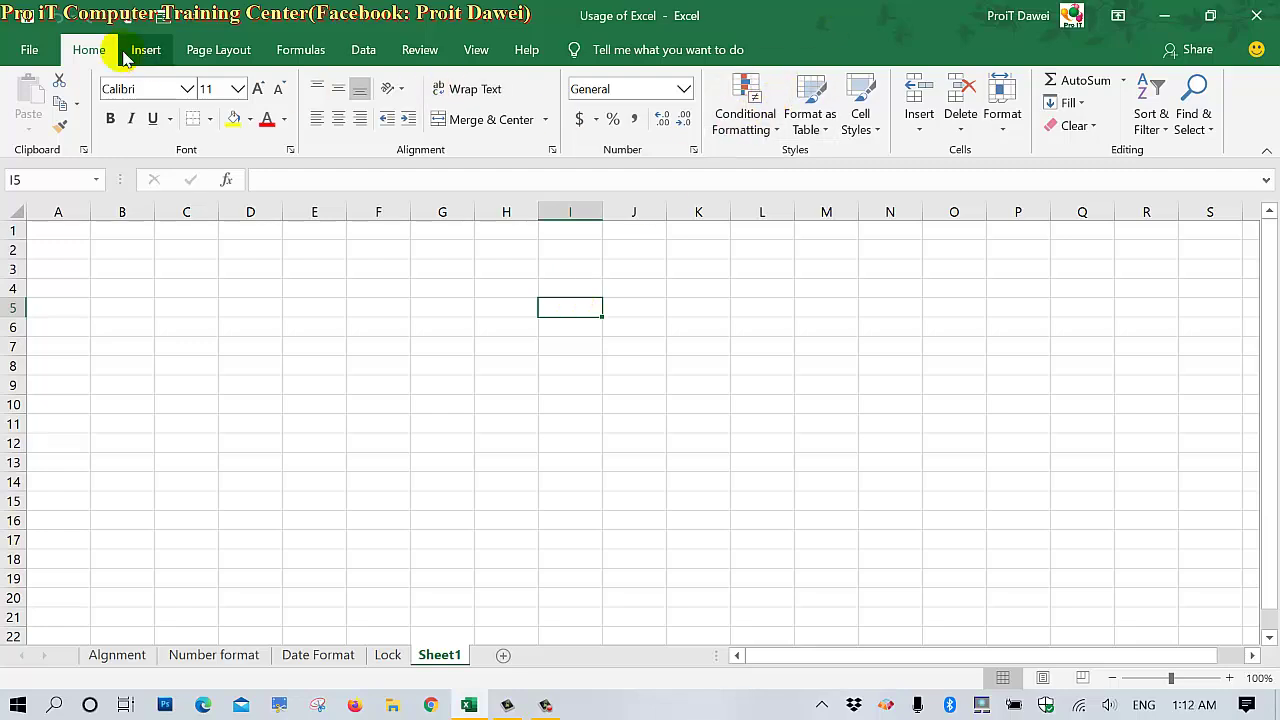
left_click(730, 120)
mouse_move(765, 164)
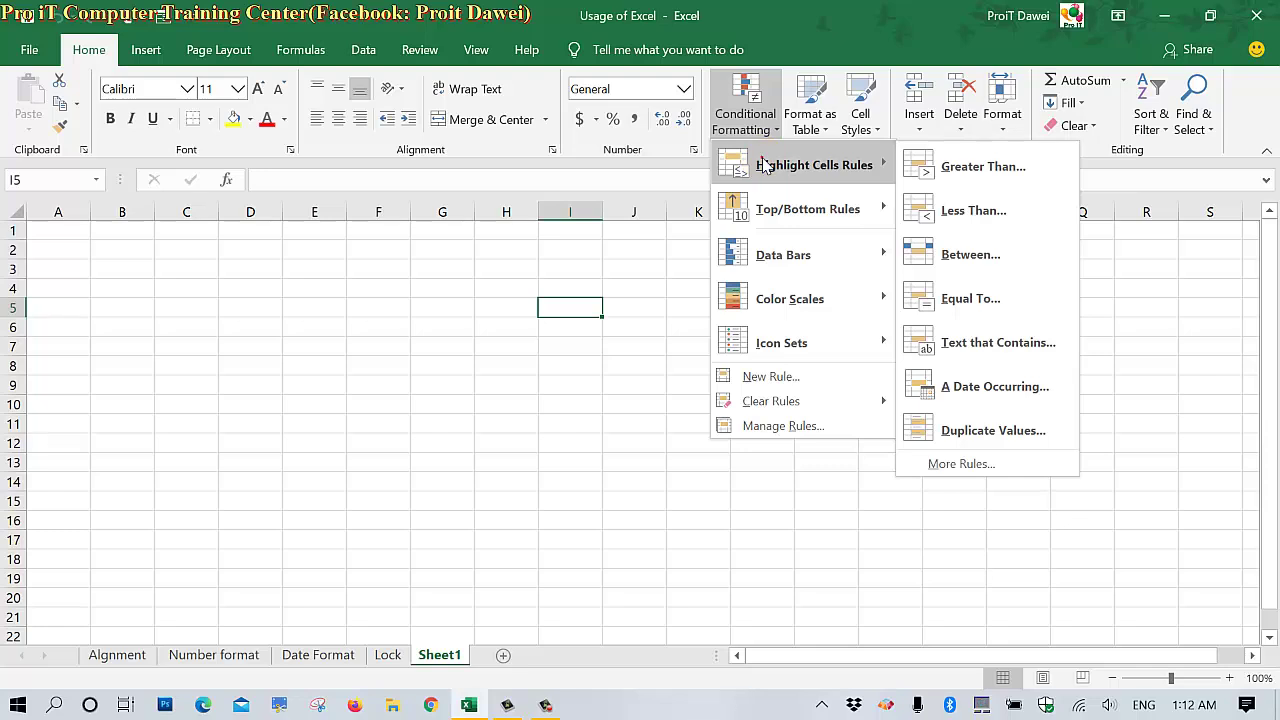
left_click(979, 170)
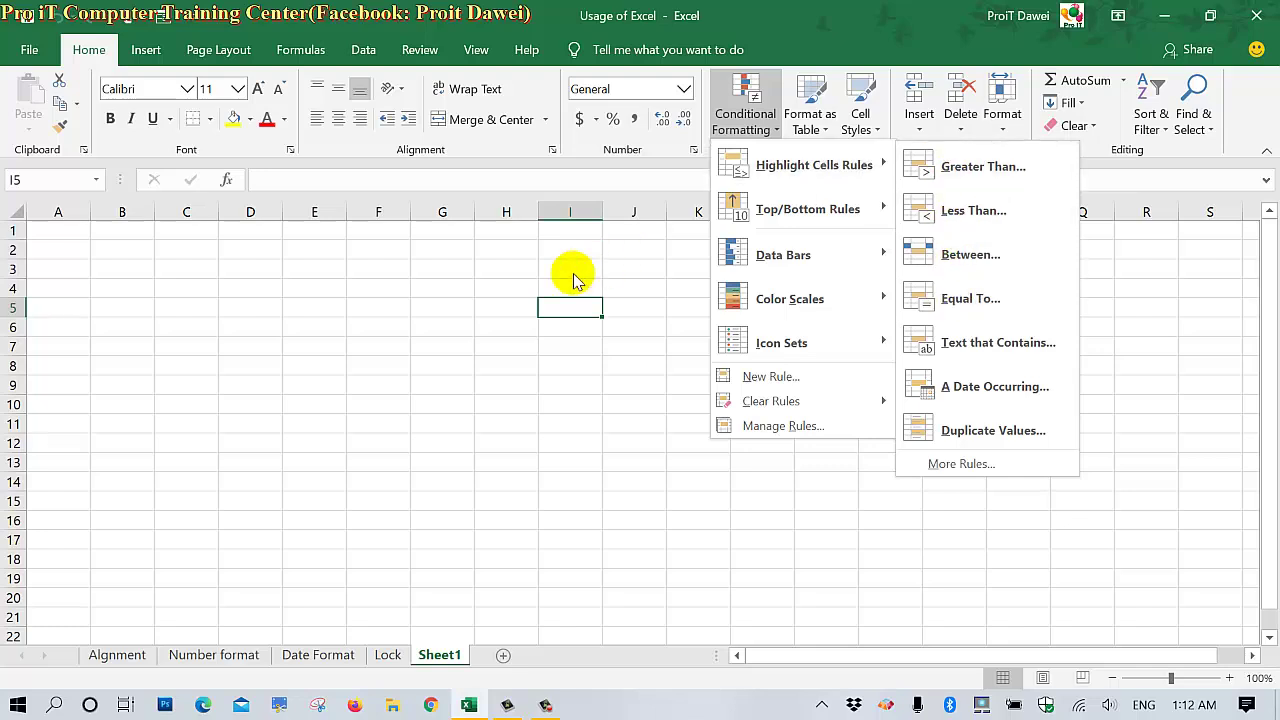
left_click(449, 262)
Step: Enter the heading "Grather thand" in cell F2
left_click(397, 252)
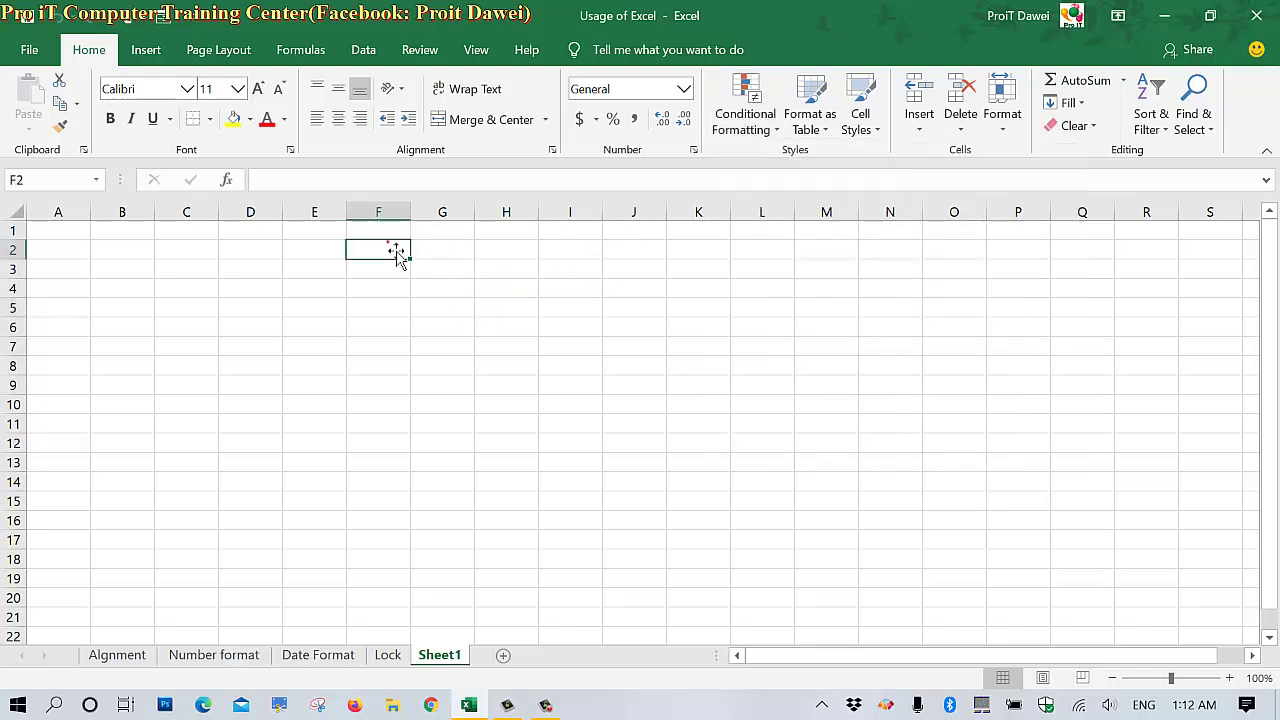
type("Grather")
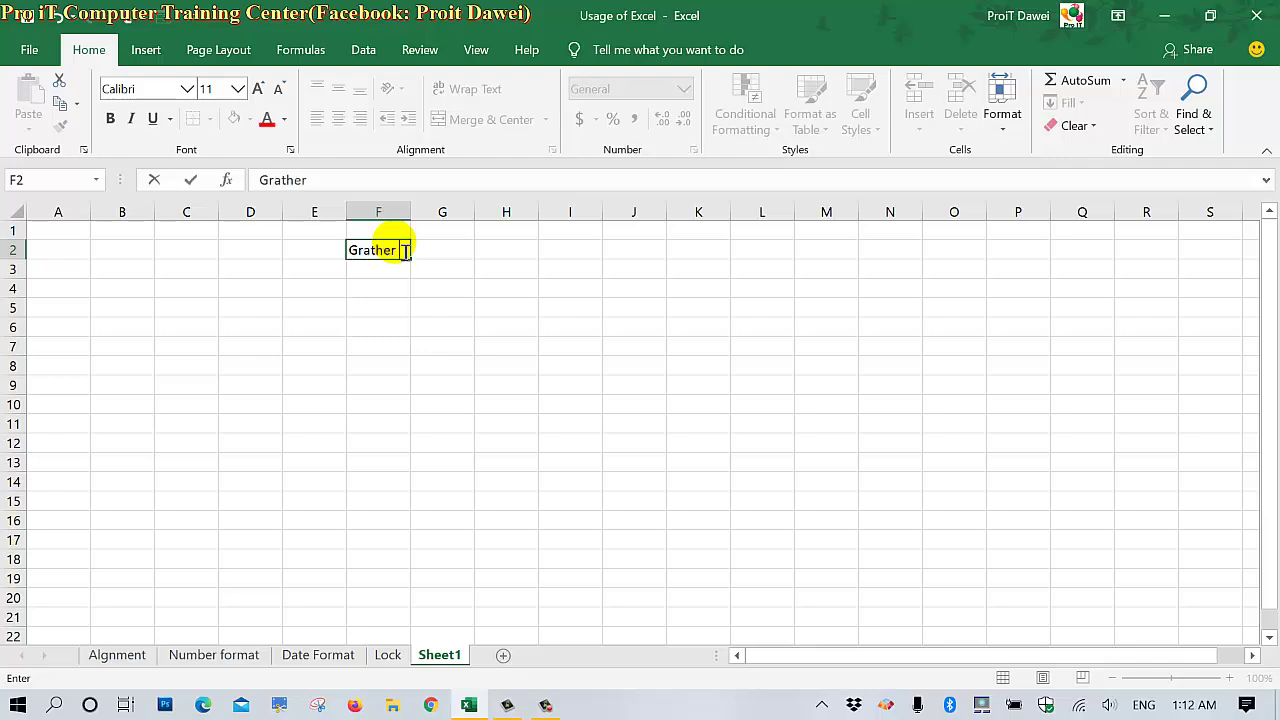
type(" thand")
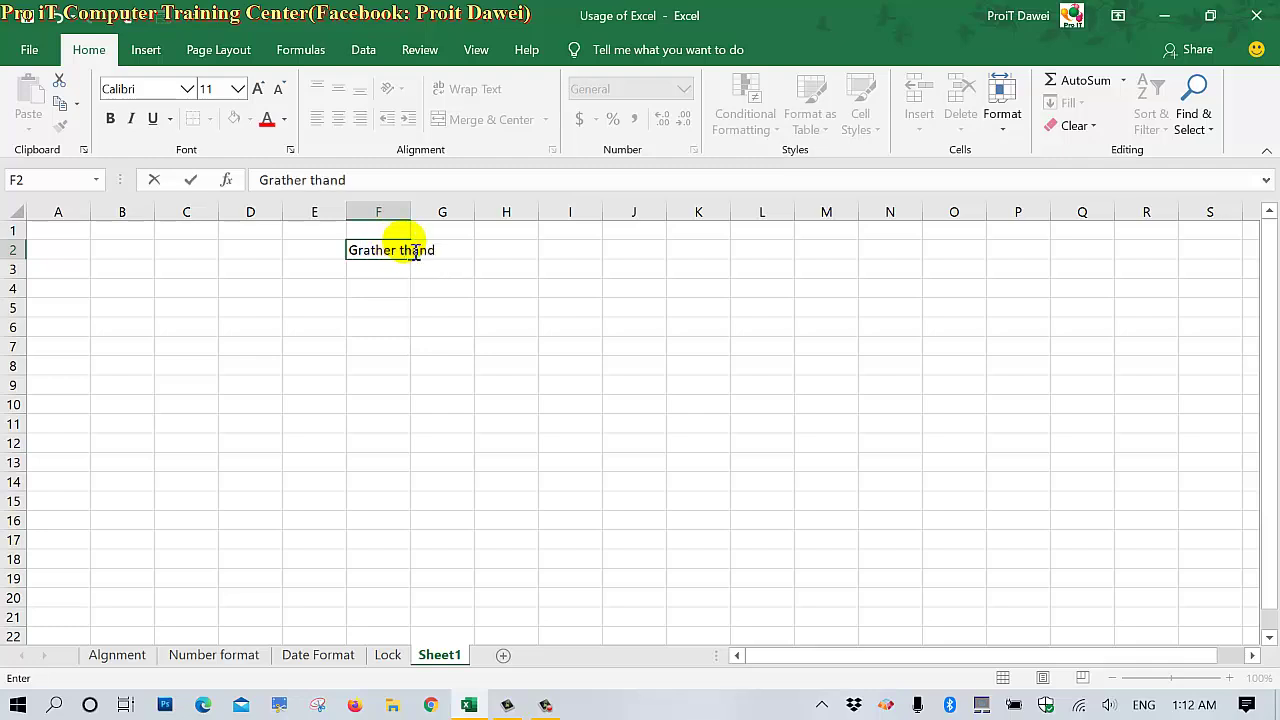
key("Return")
Step: Enter the numbers 12323, 1 and 2 in cells F4, F5 and F6
left_click(371, 295)
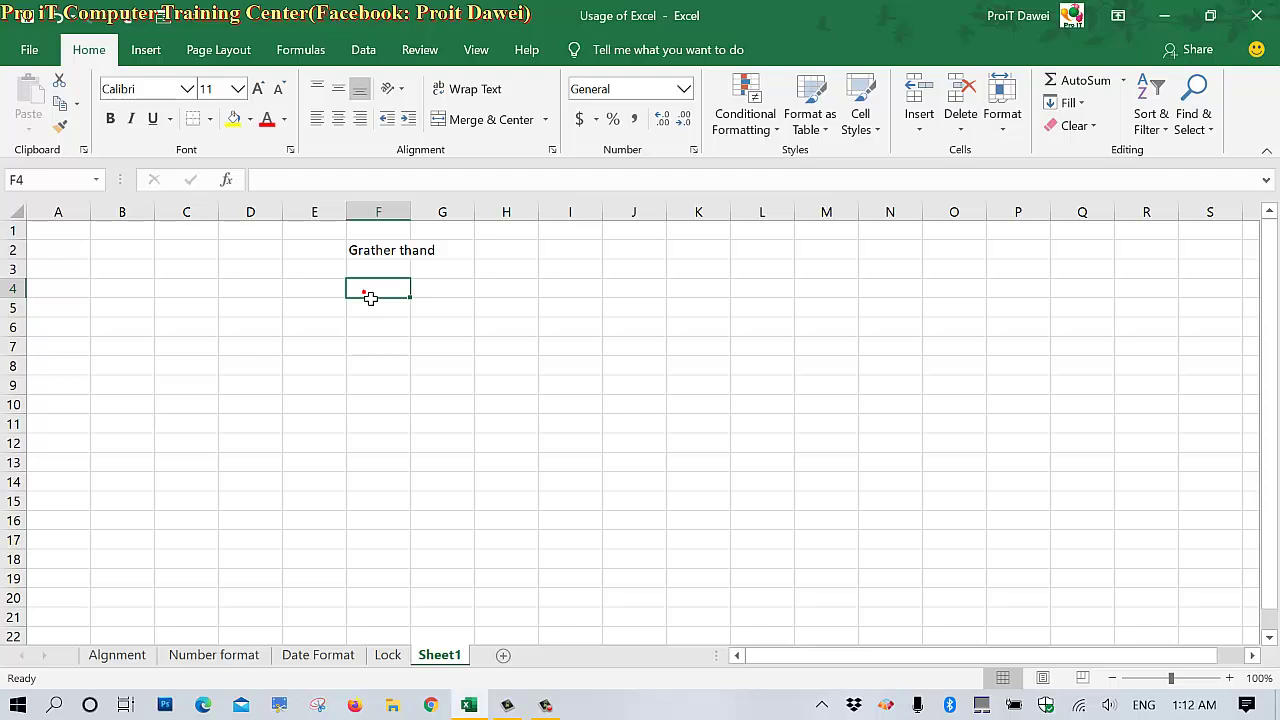
type("12323")
key("Return")
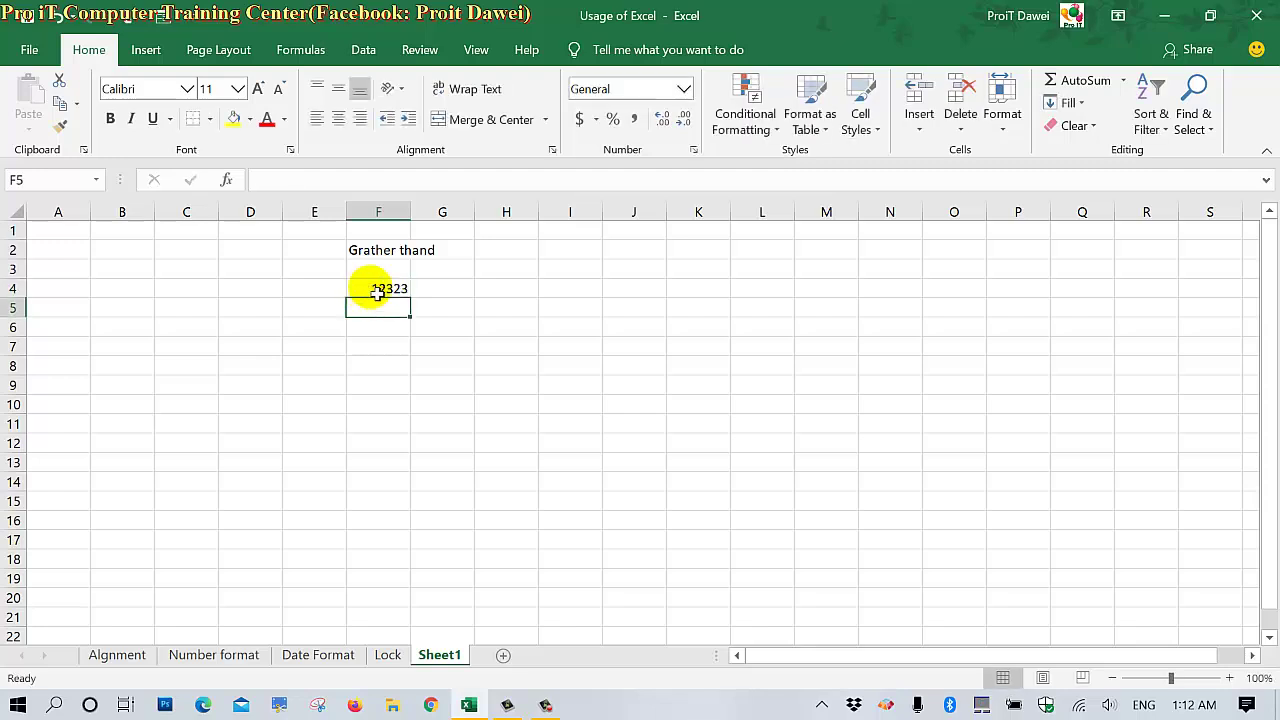
type("1")
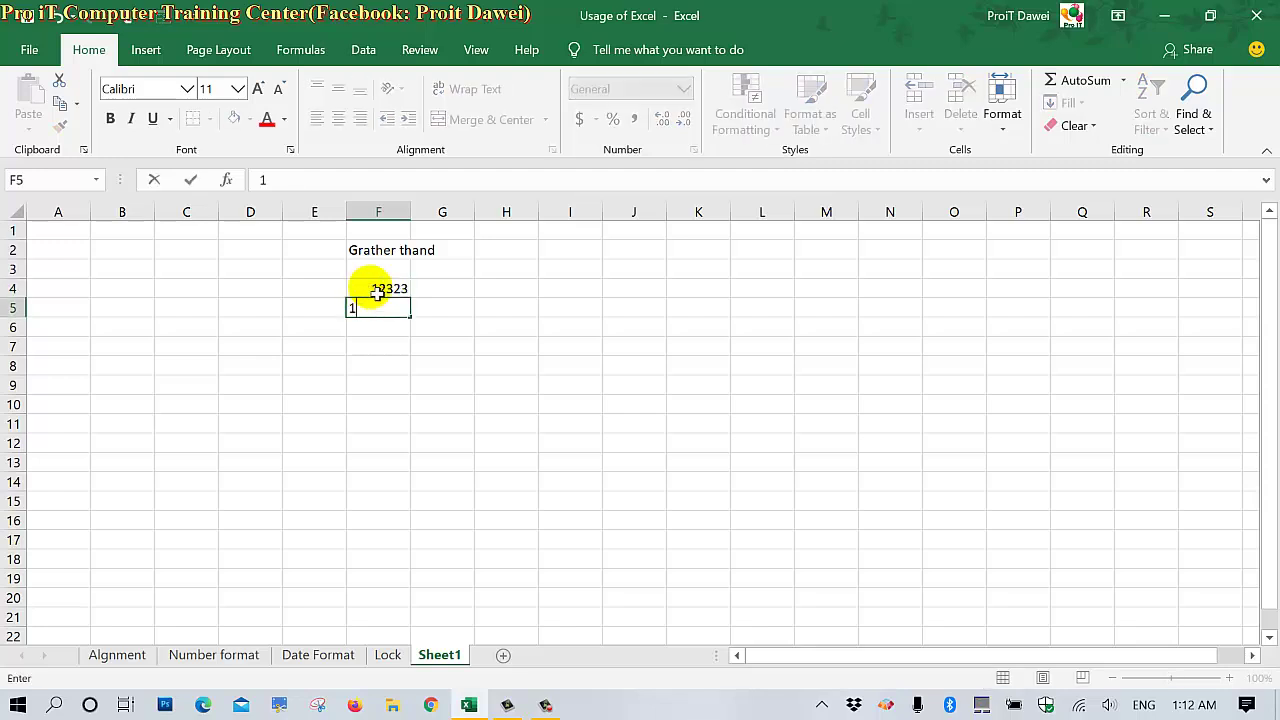
key("Return")
type("2")
key("Return")
Step: Clear the number from cell F4
left_click_drag(362, 308, 380, 329)
left_click(380, 290)
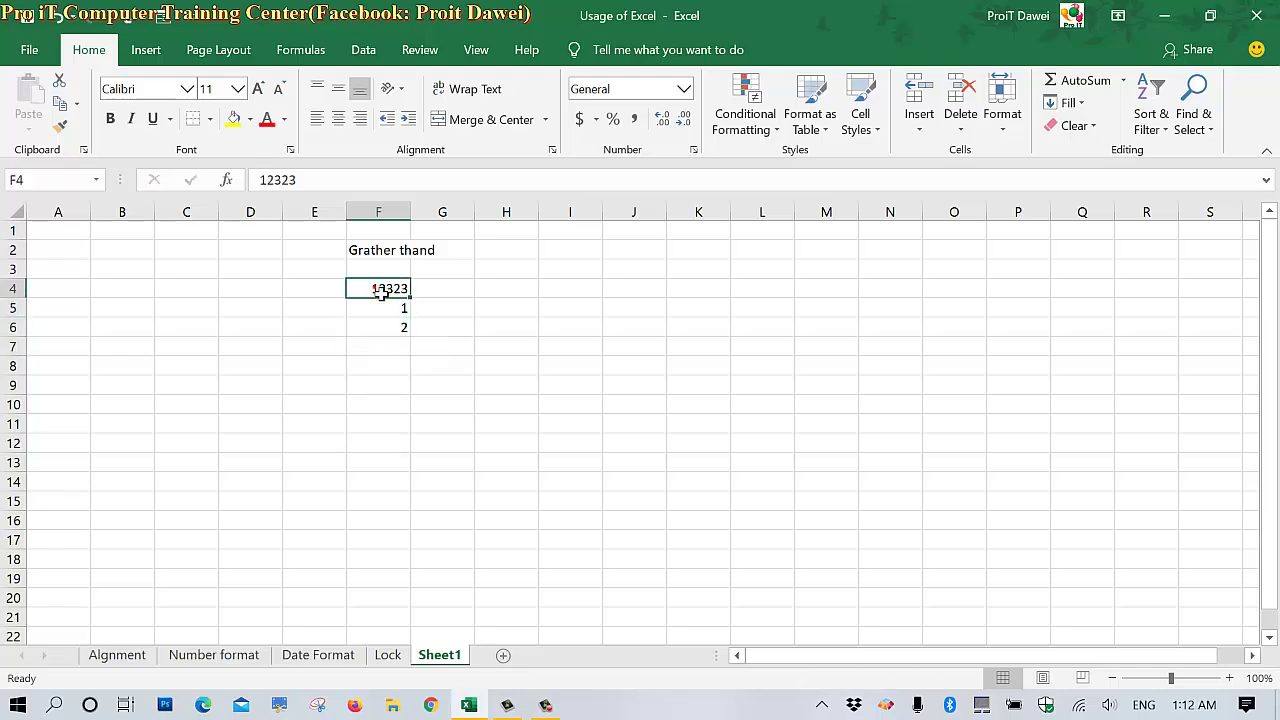
key("Delete")
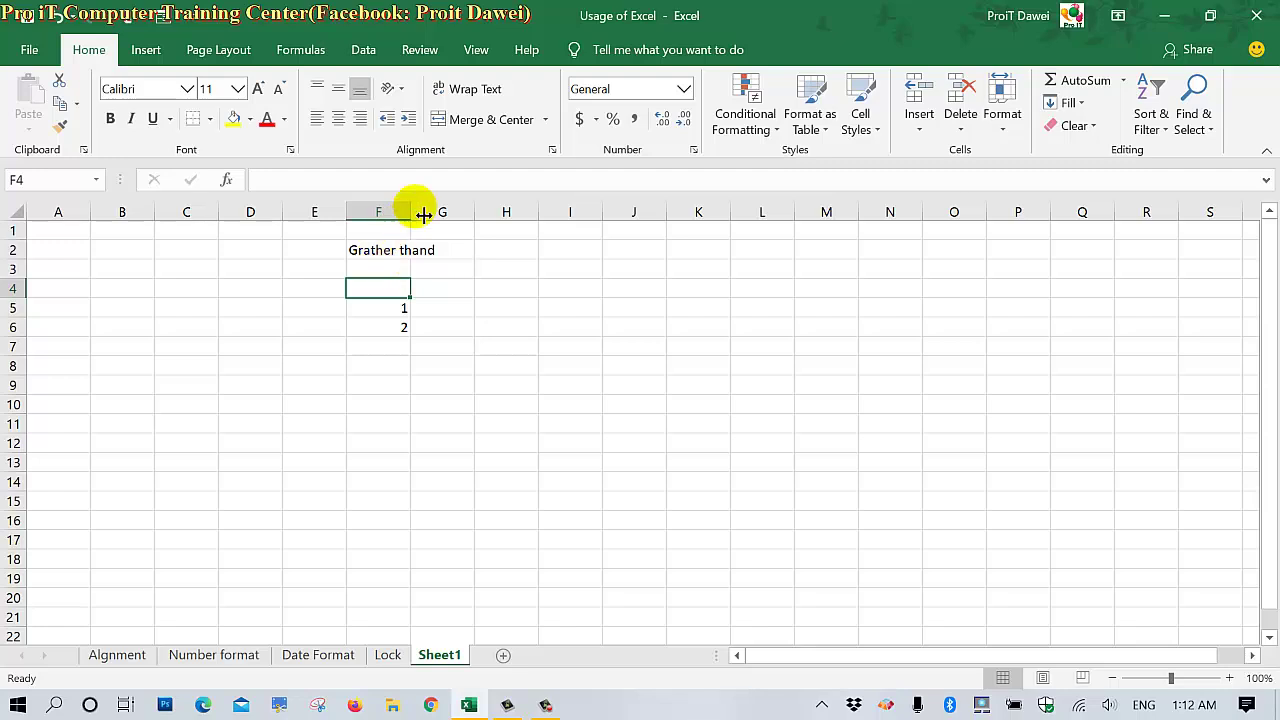
Step: Widen column F to fit the heading in F2 and make the heading bold
left_click_drag(424, 215, 440, 215)
left_click(432, 254)
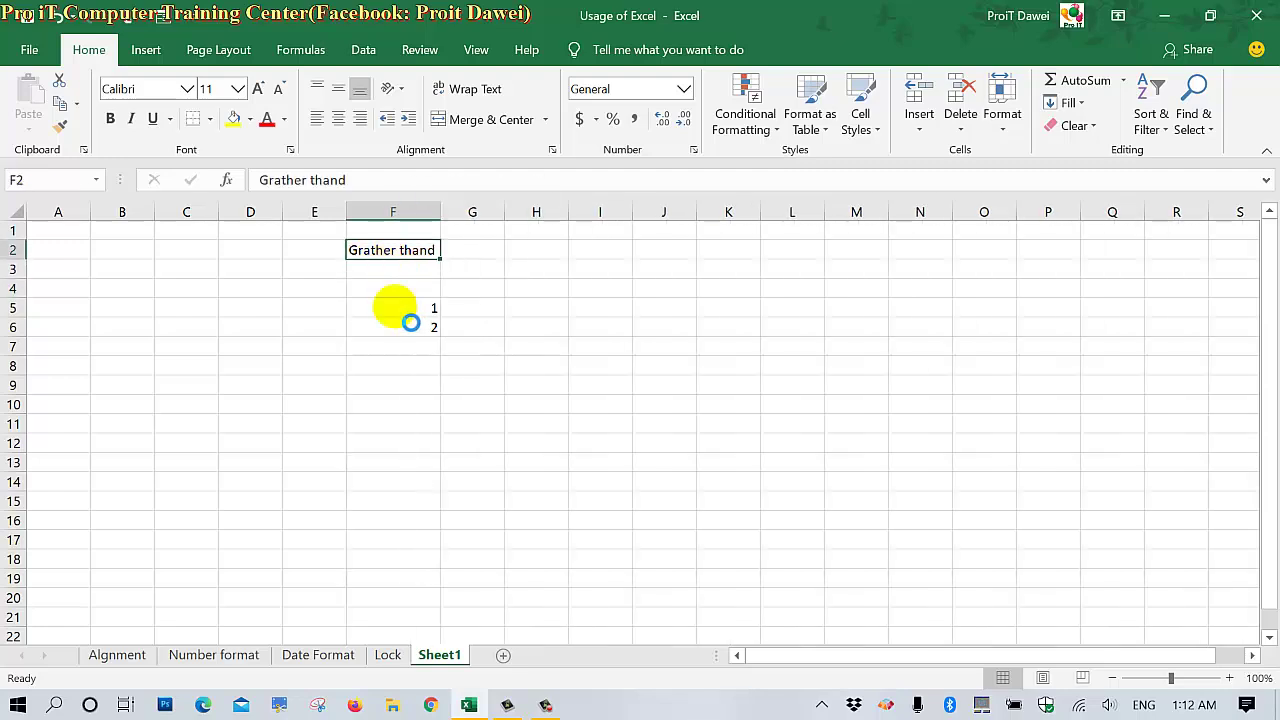
Step: Extend the number series from 1 to 11 down cells F5:F15 and make the numbers bold
left_click_drag(400, 309, 443, 505)
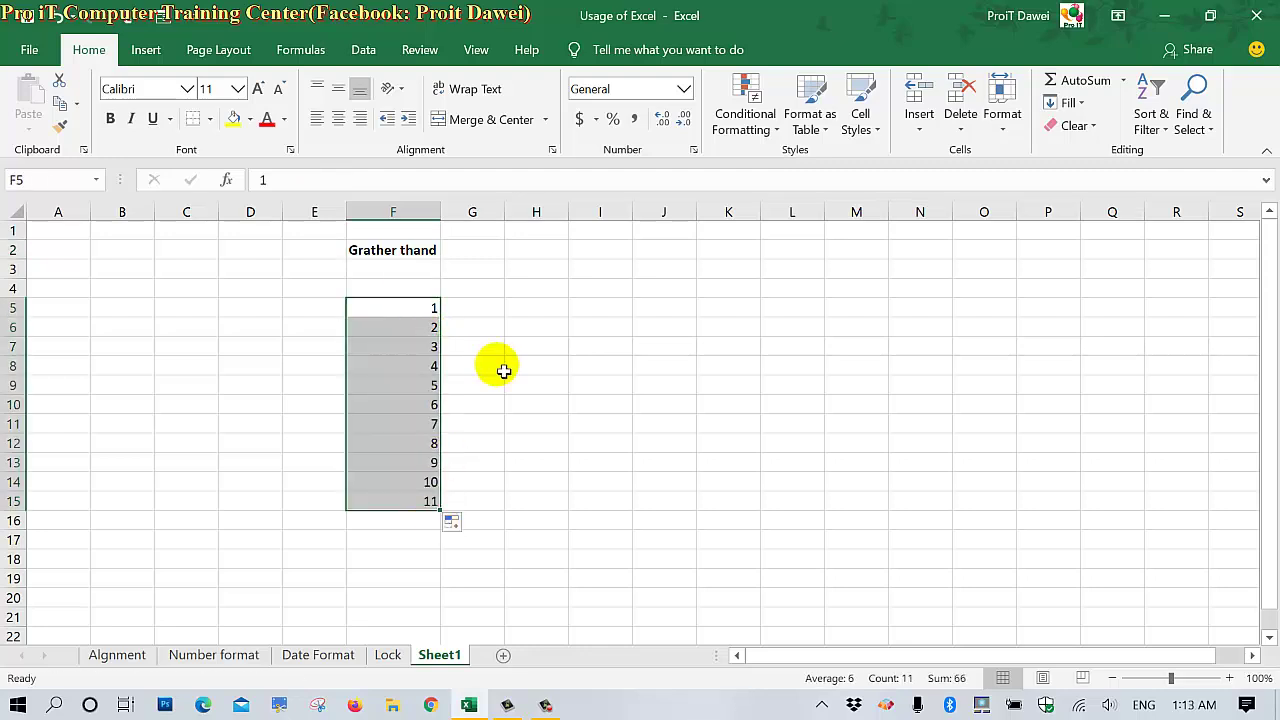
key("ctrl+b")
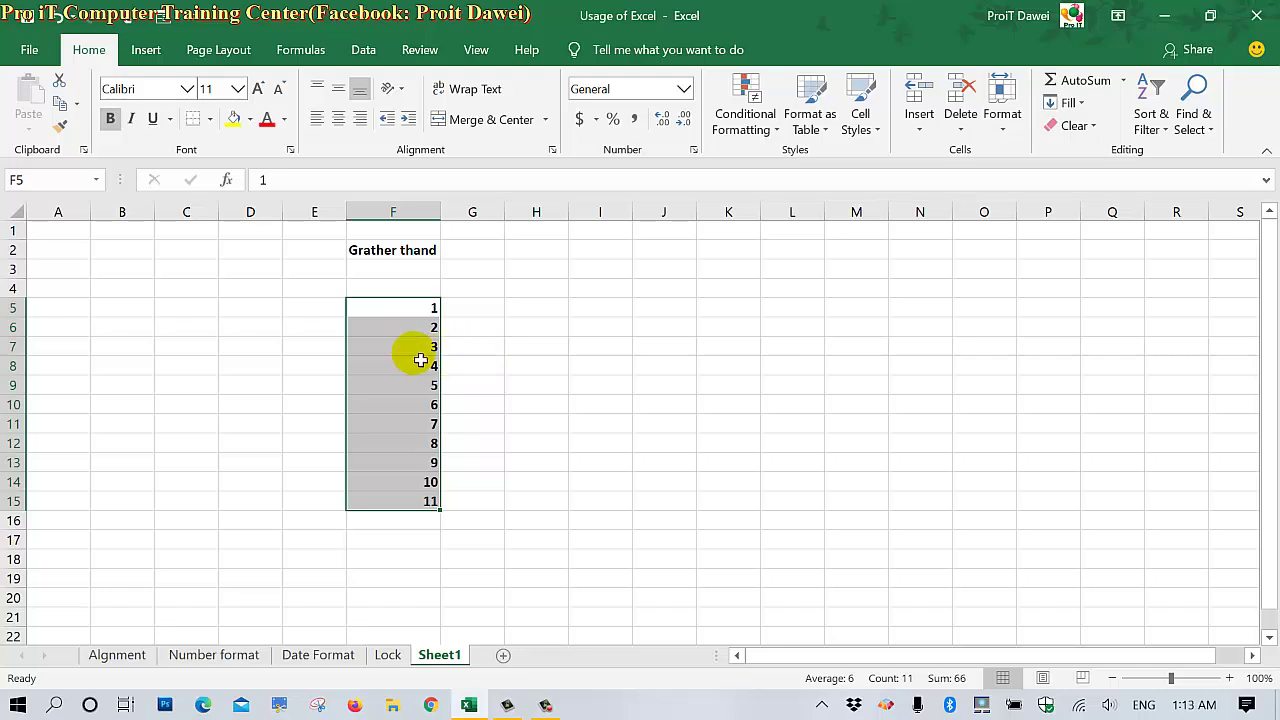
left_click(391, 345)
Step: Start a Greater Than highlight rule on cells F5:F15 with 6 as the threshold
left_click_drag(385, 308, 400, 495)
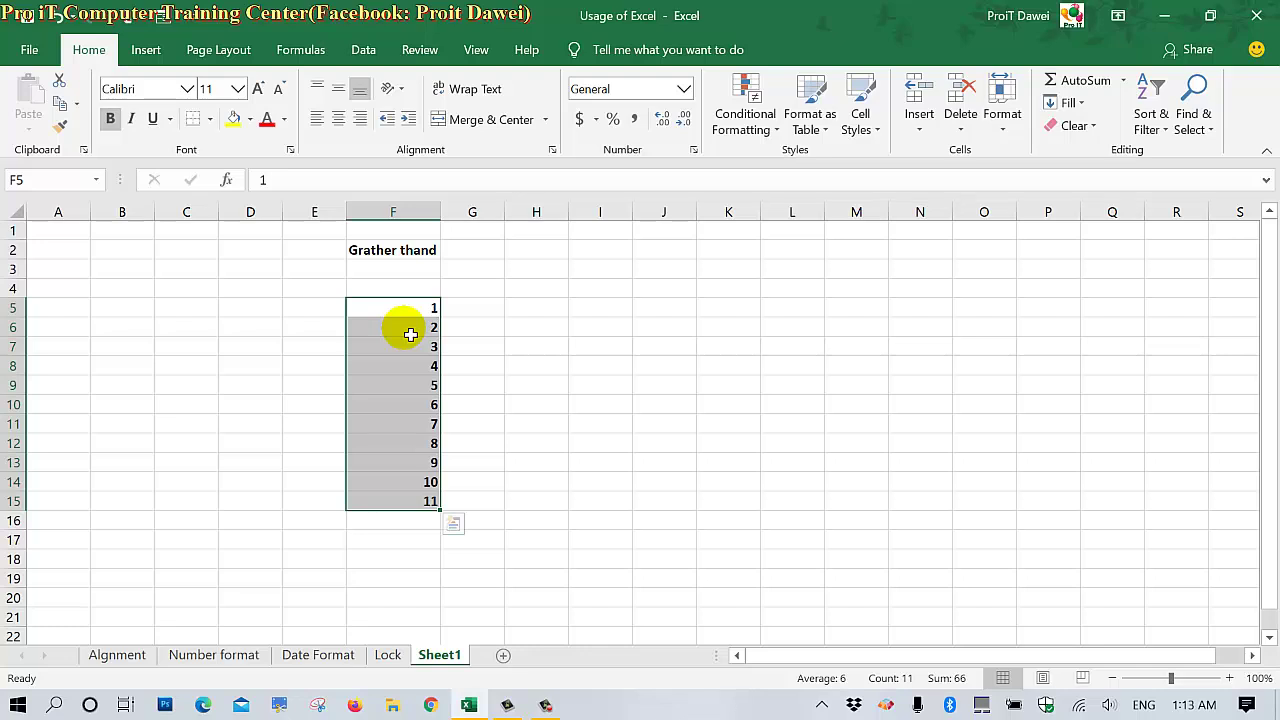
left_click(752, 116)
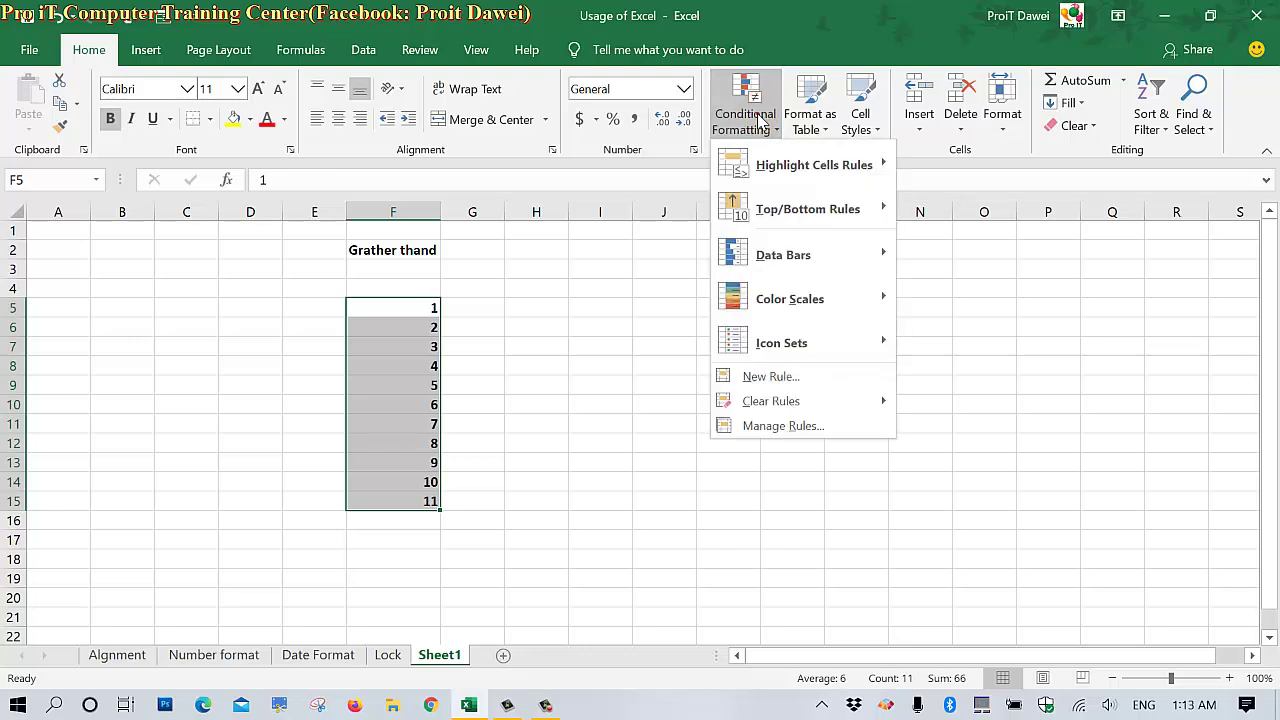
left_click(88, 49)
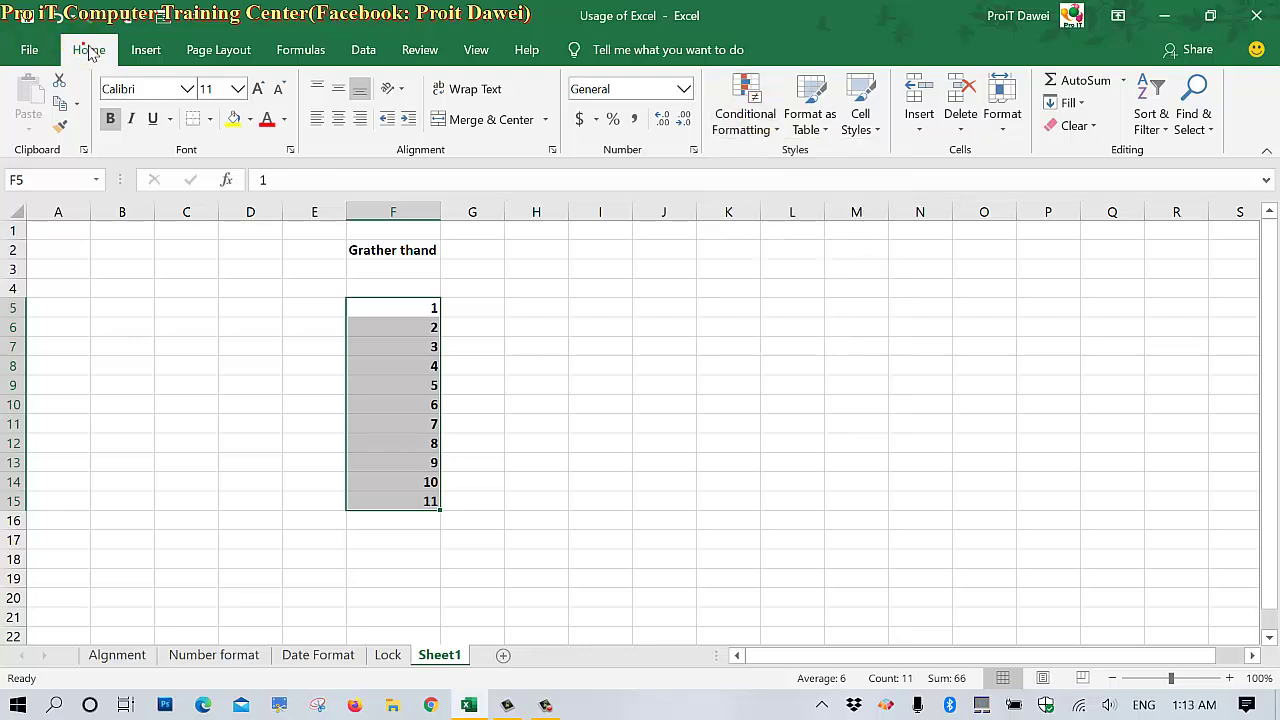
left_click(731, 115)
mouse_move(788, 167)
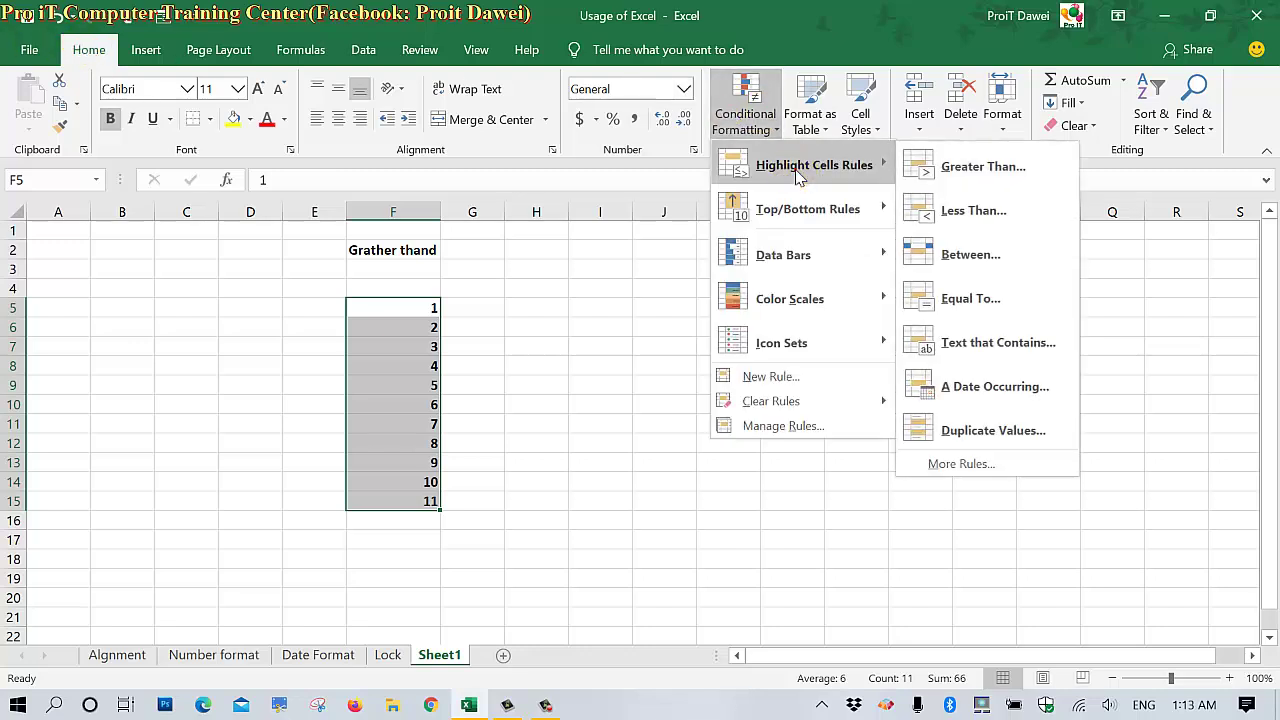
left_click(950, 179)
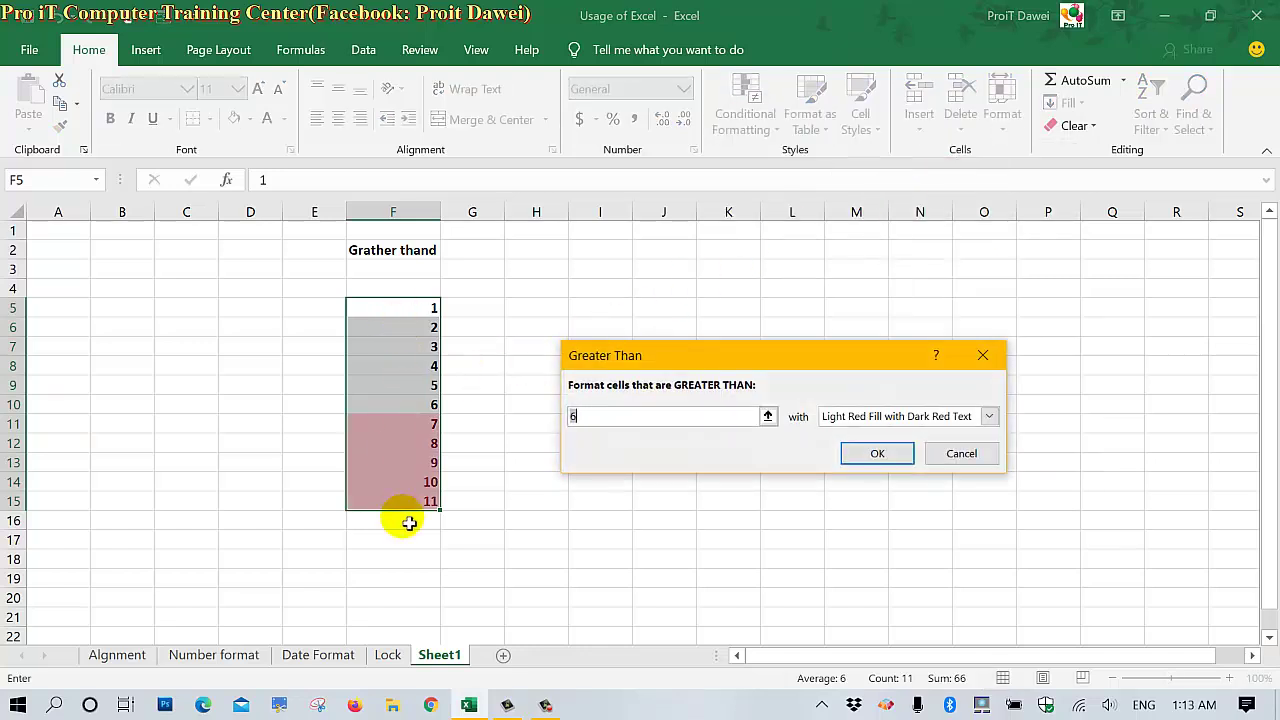
left_click(630, 421)
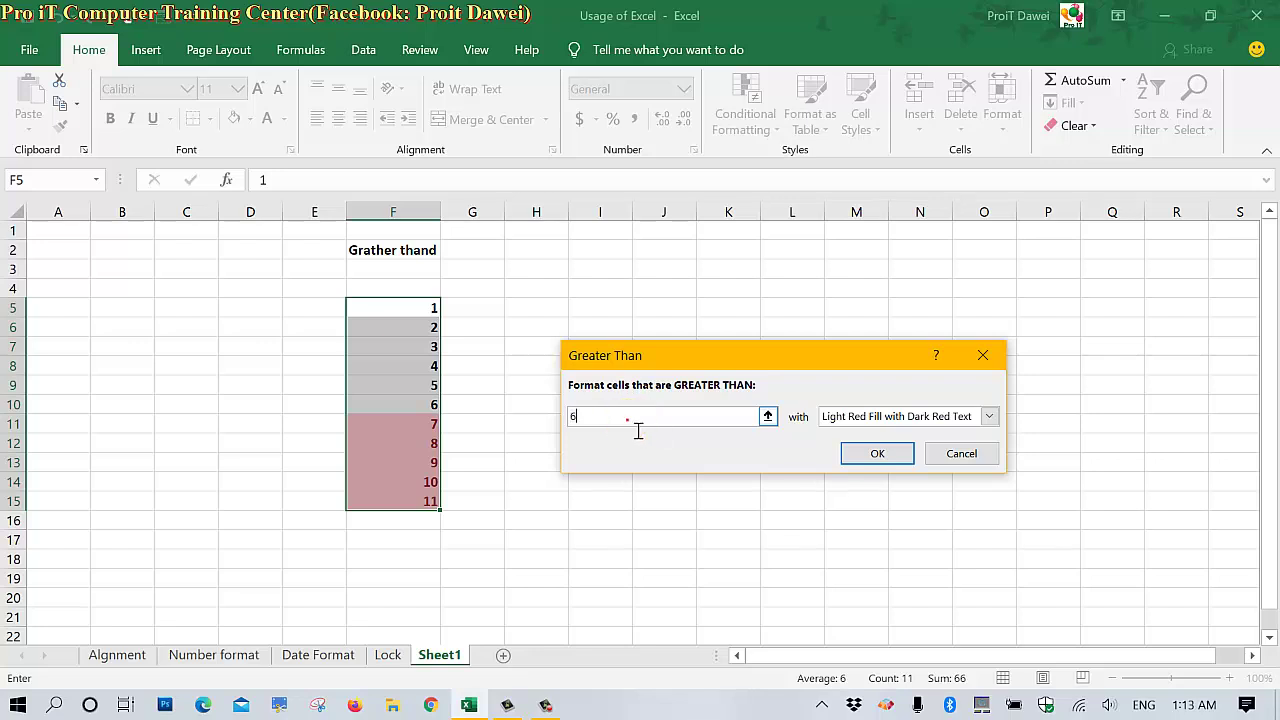
left_click(543, 426)
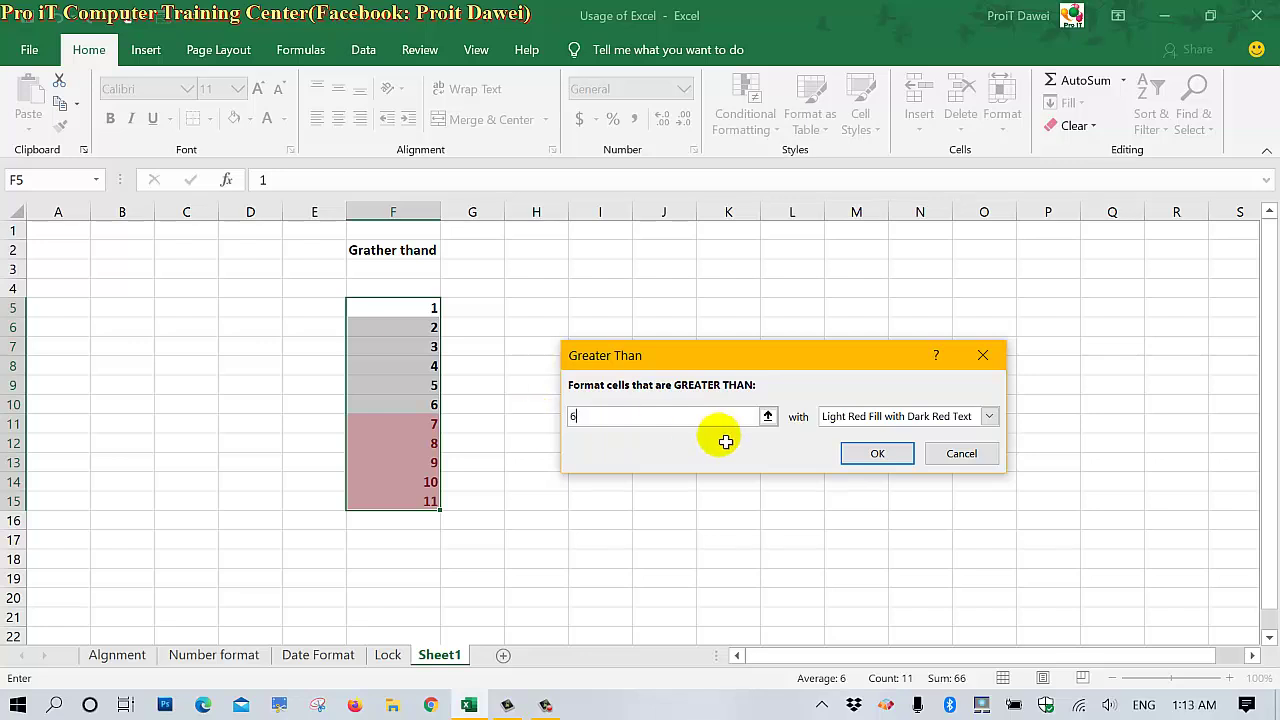
Step: Try the yellow fill, green fill, Red Text and Red Border formats for the Greater Than rule
left_click(990, 416)
left_click(895, 449)
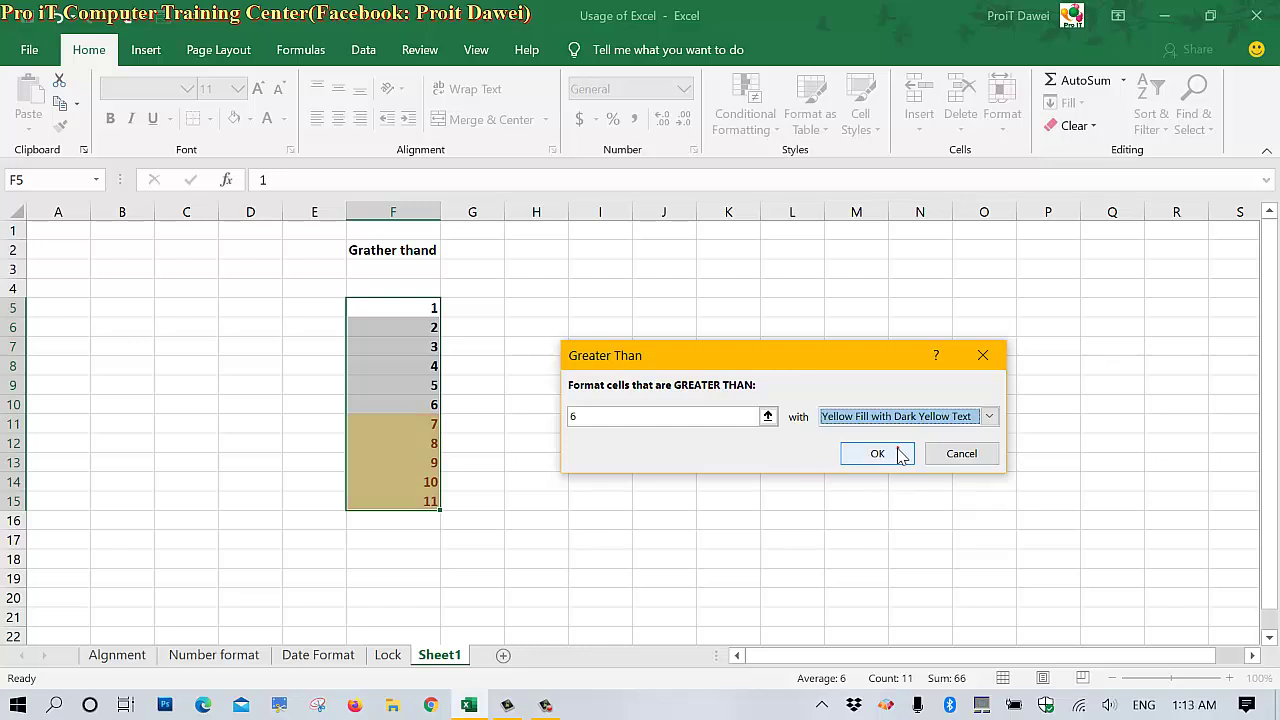
left_click(857, 416)
left_click(852, 463)
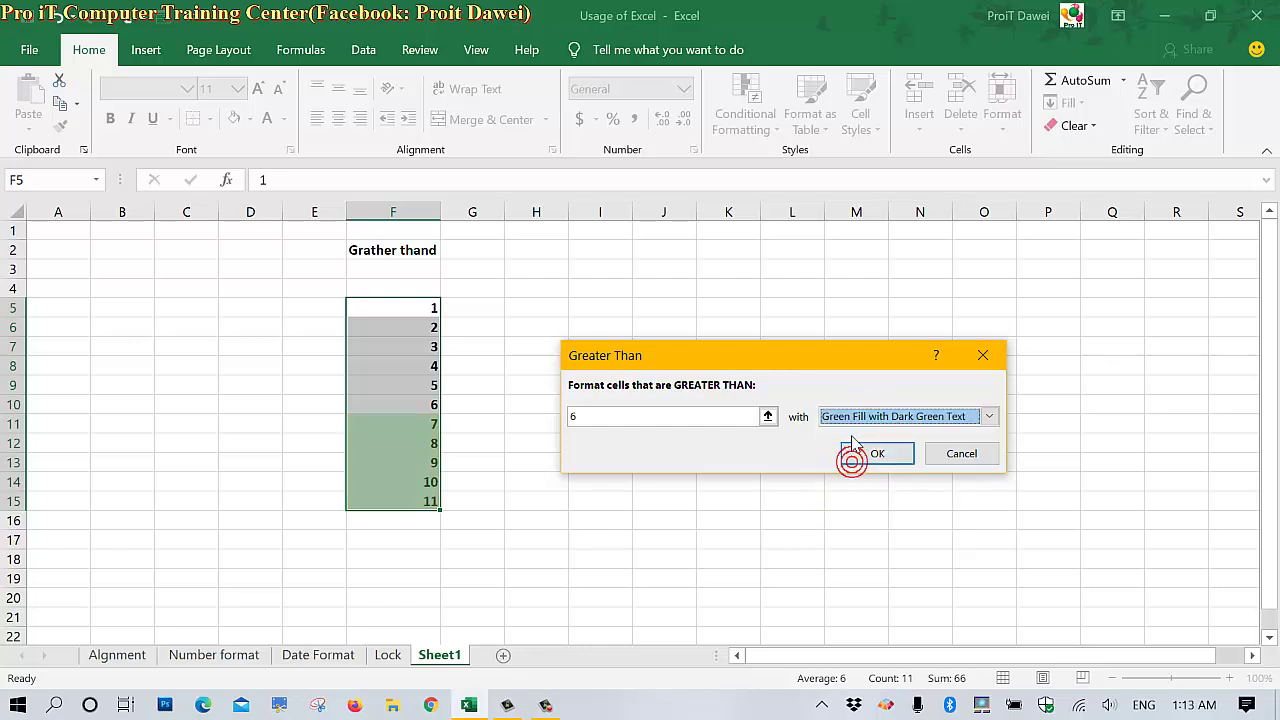
left_click(855, 416)
left_click(840, 491)
left_click(843, 416)
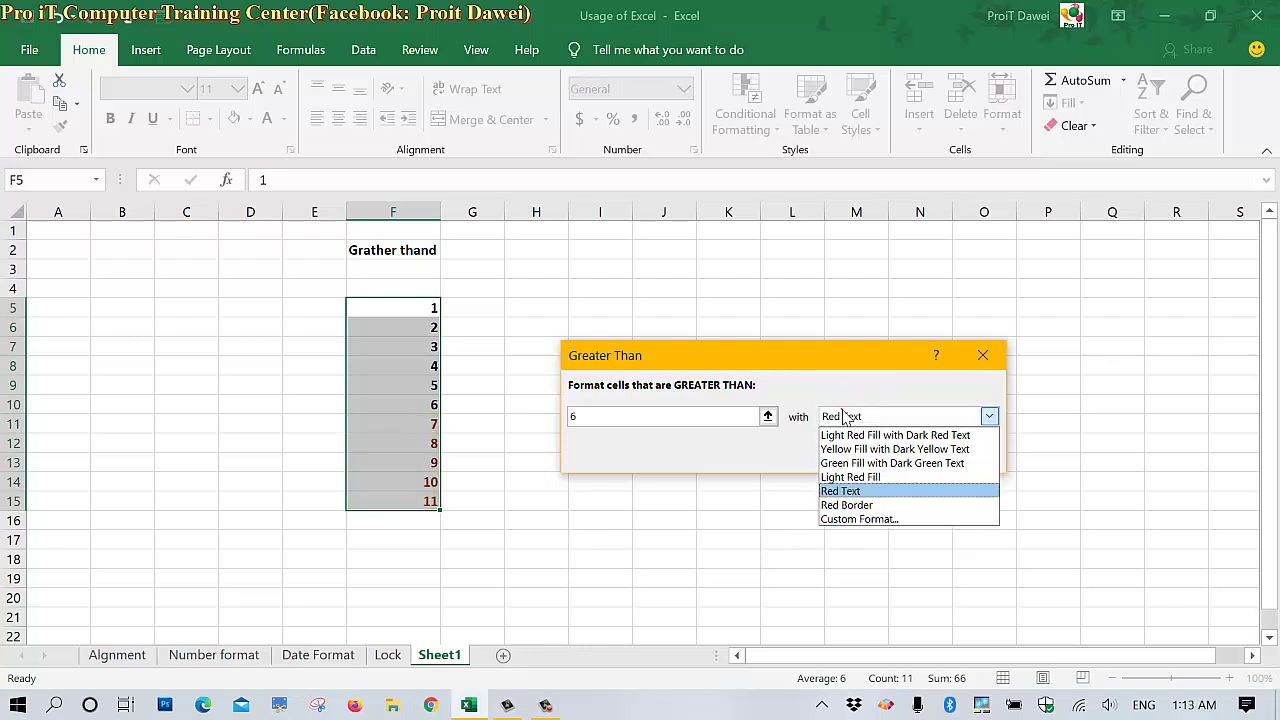
left_click(835, 505)
left_click(830, 416)
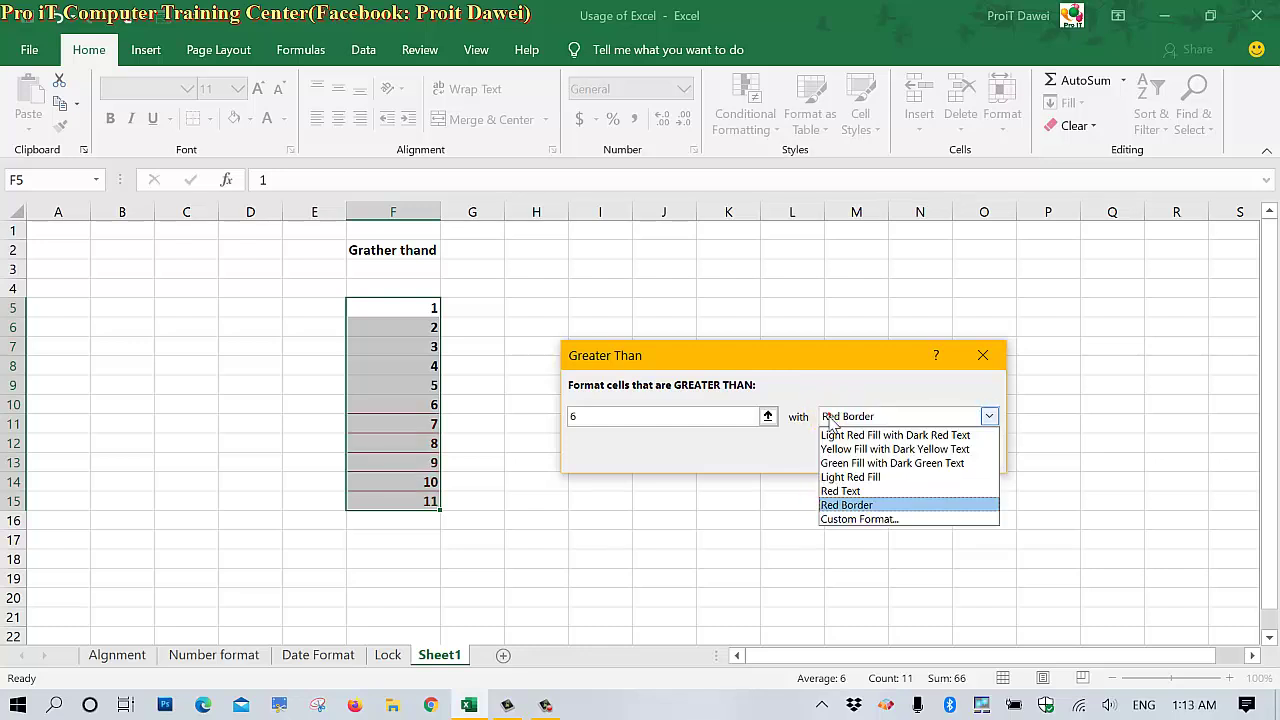
left_click(839, 507)
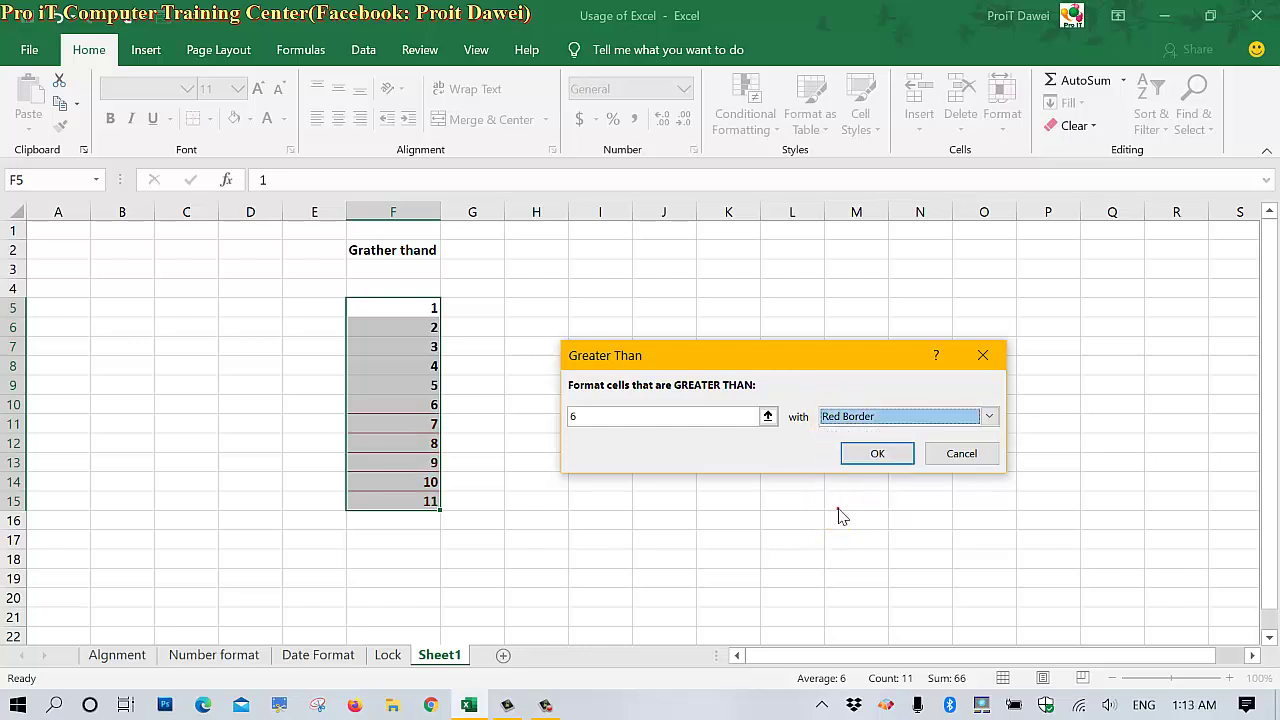
Step: Set the rule's format to Yellow Fill with Dark Yellow Text and apply it to the numbers greater than 6
left_click(837, 417)
left_click(845, 459)
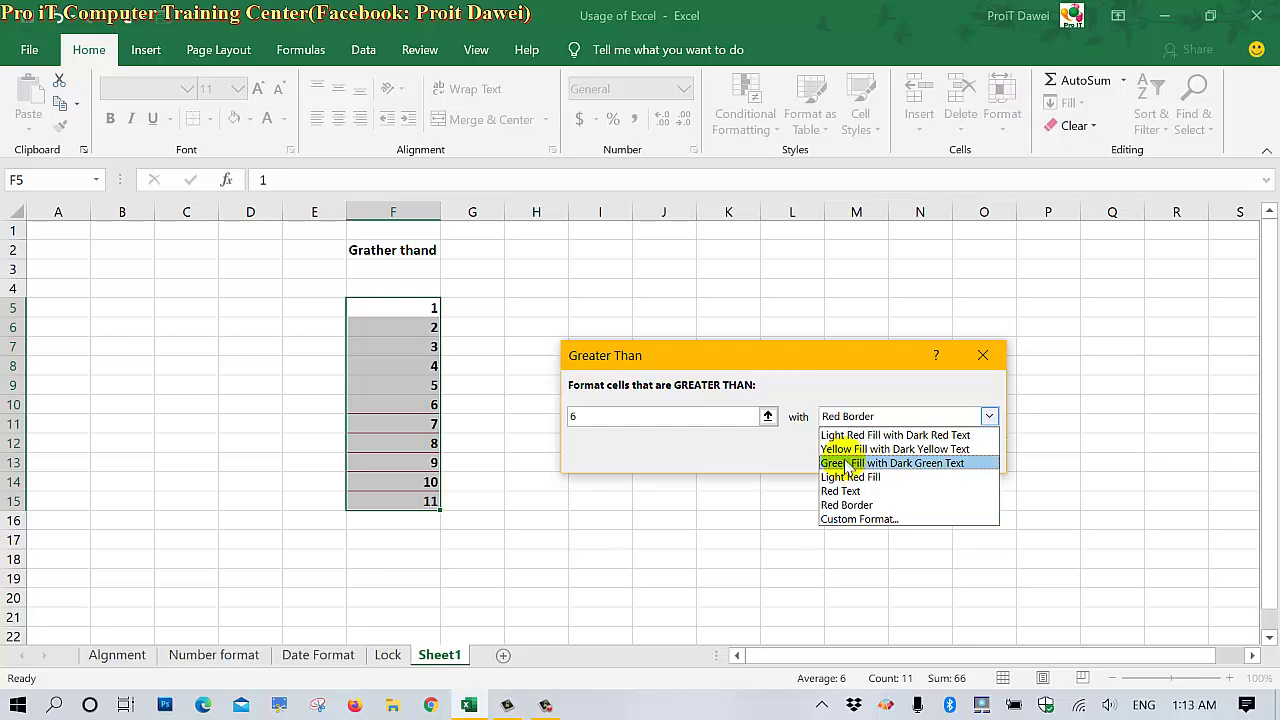
key("Up")
key("Up")
key("Up")
left_click(843, 419)
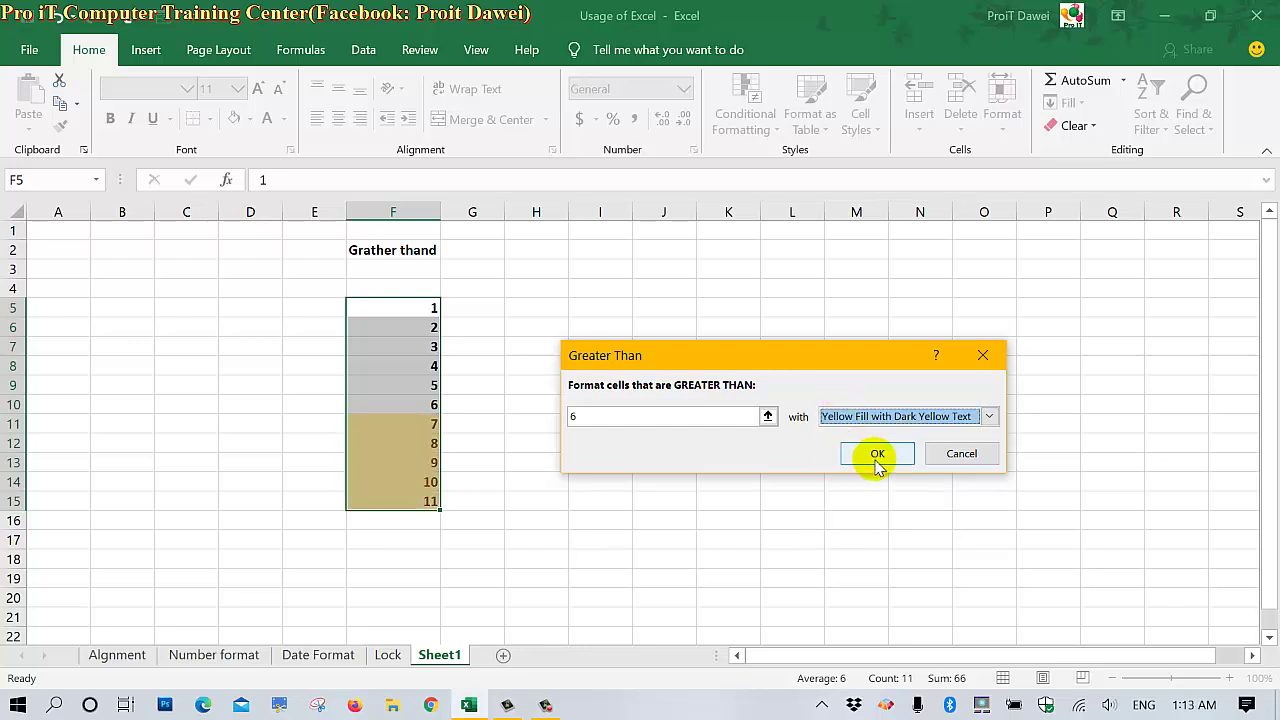
left_click(598, 418)
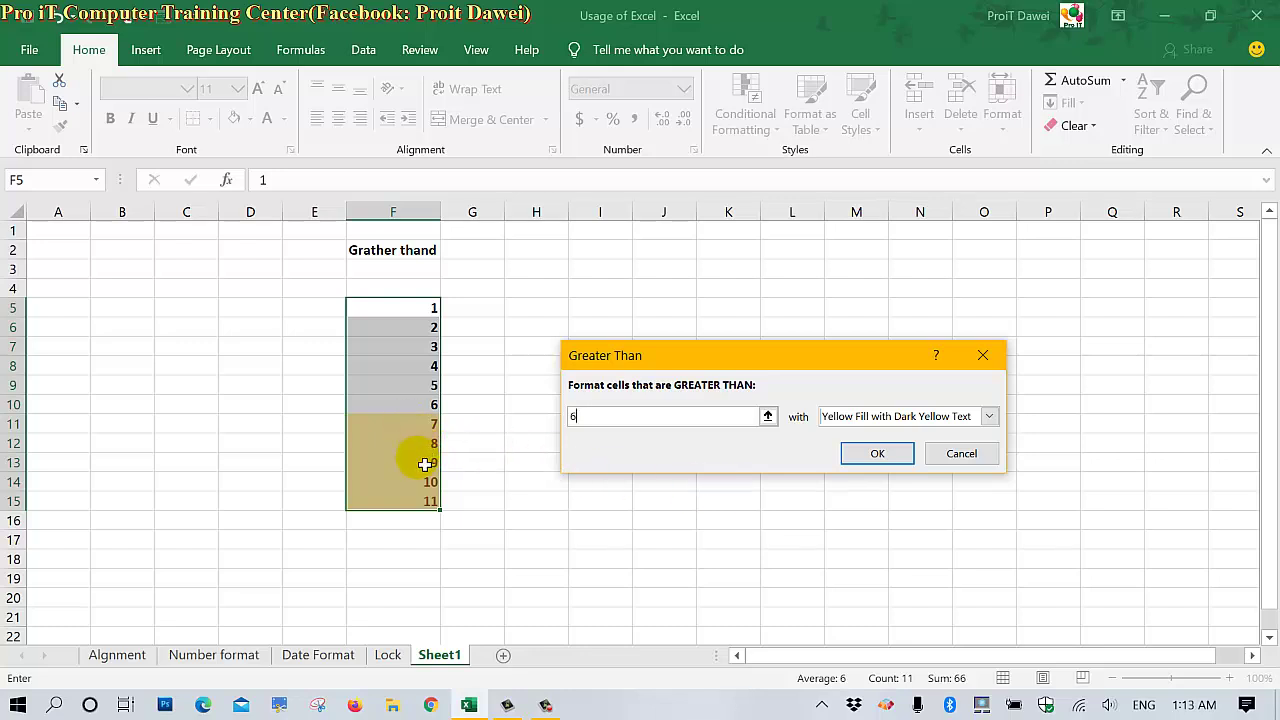
left_click(879, 451)
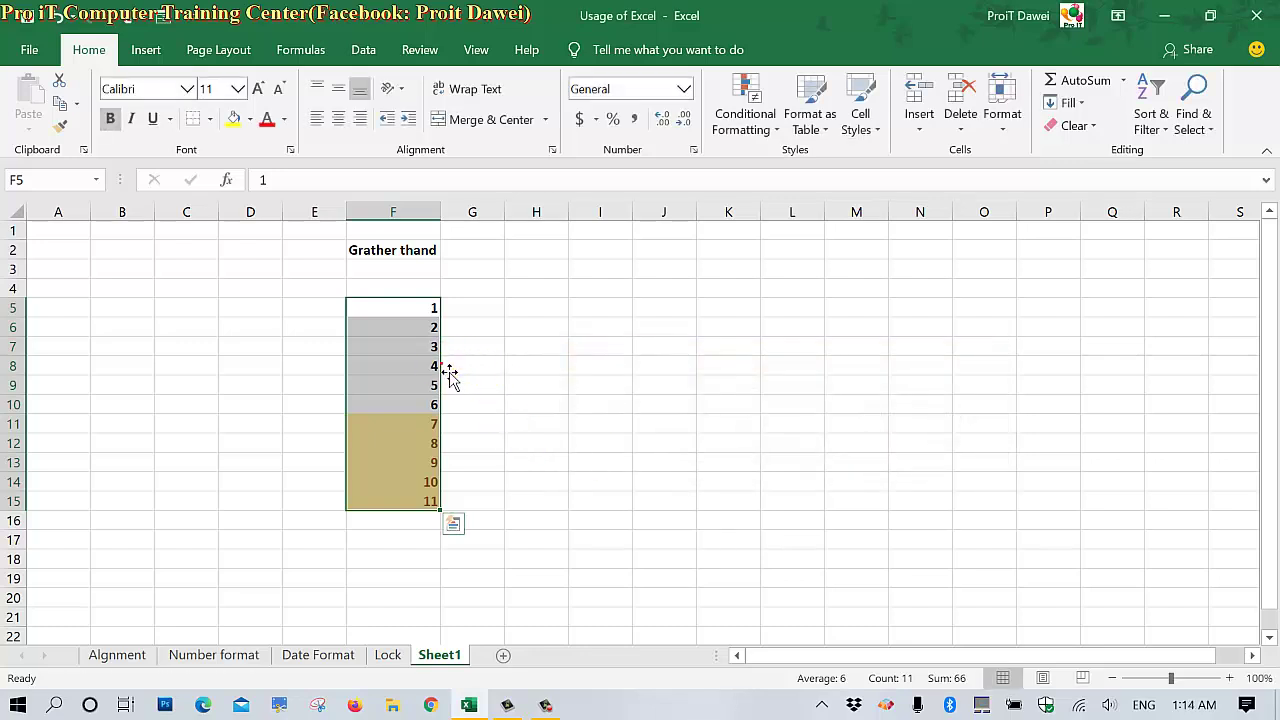
Step: Test the highlight rule by changing cell F7 to 20 and cell F12 to 4
left_click(425, 354)
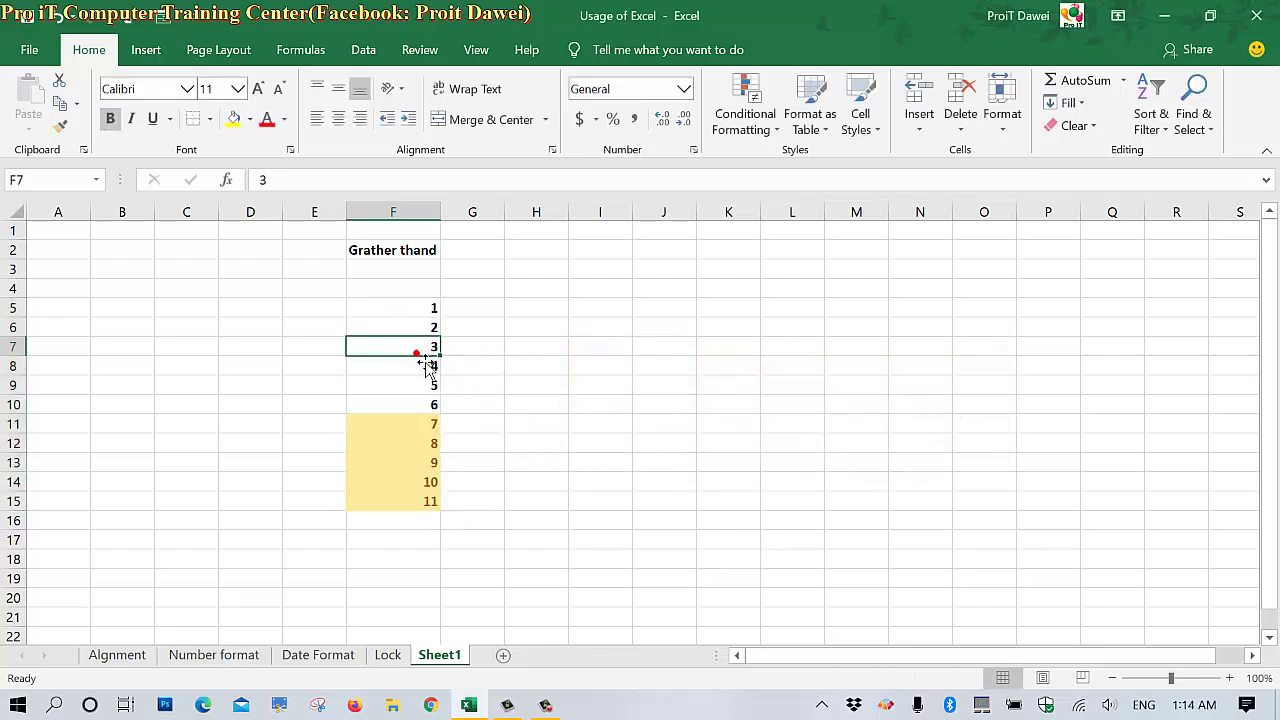
type("20")
key("Return")
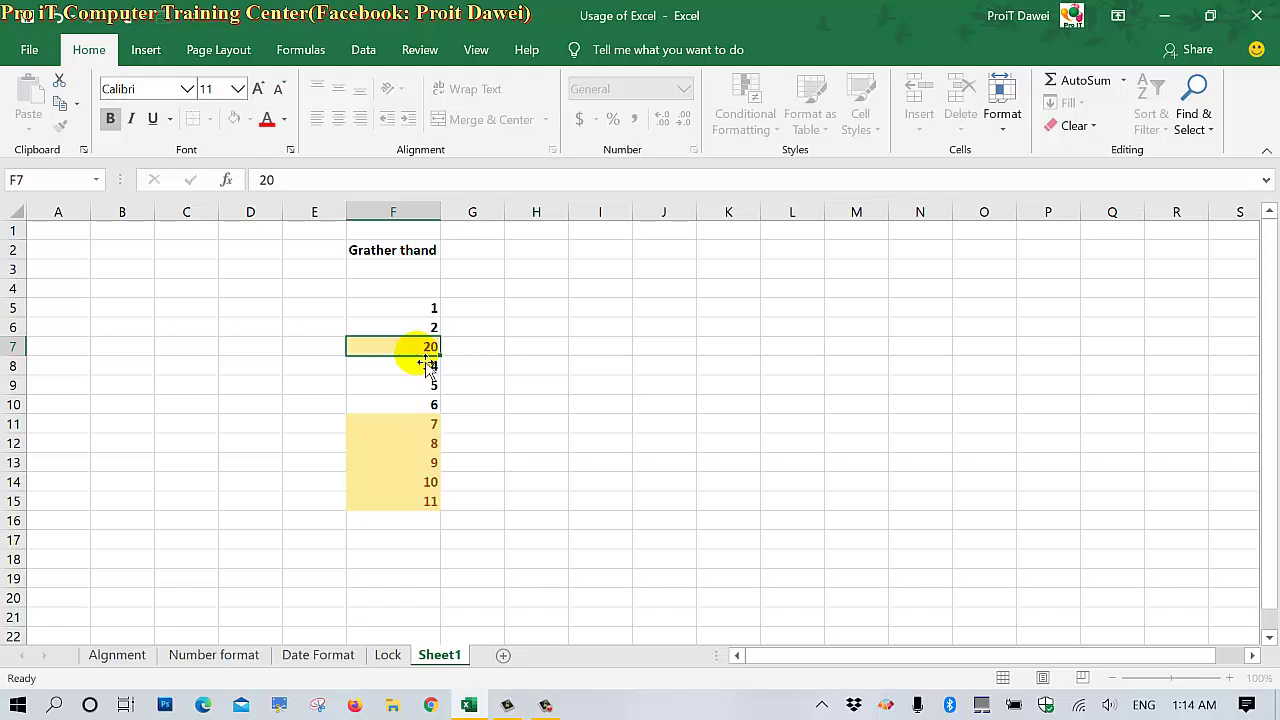
left_click(403, 449)
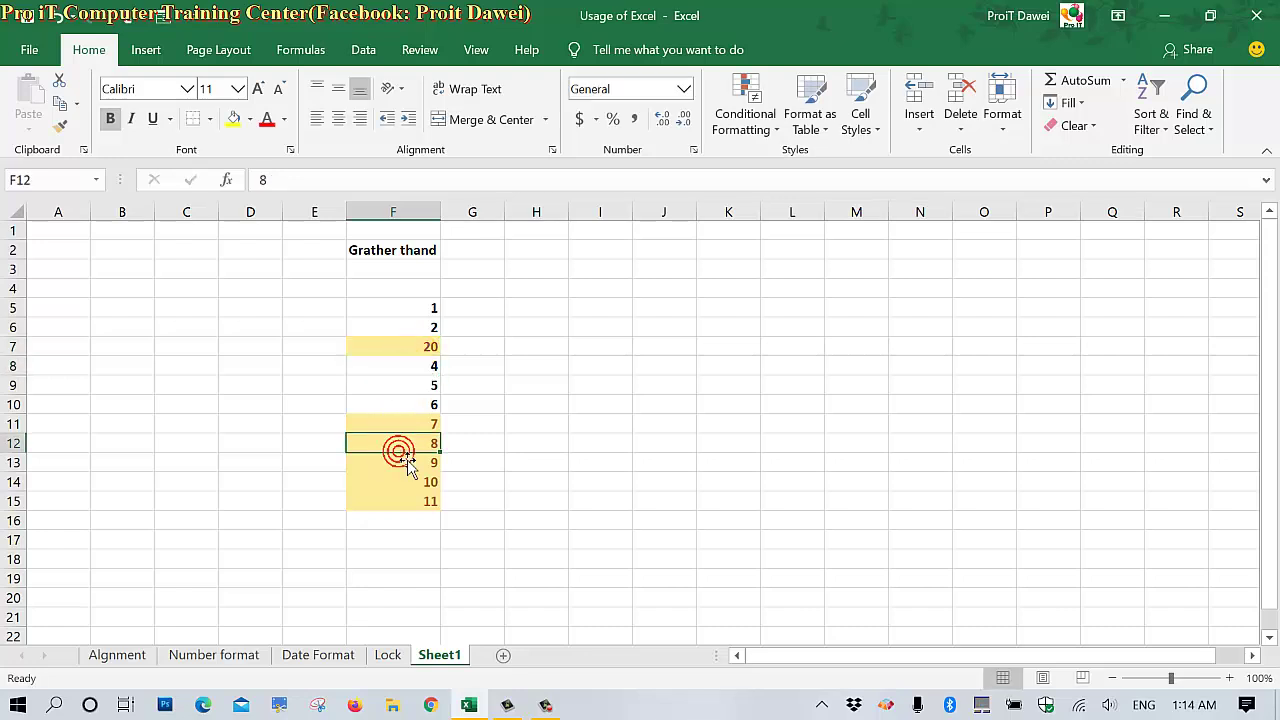
type("4")
key("Return")
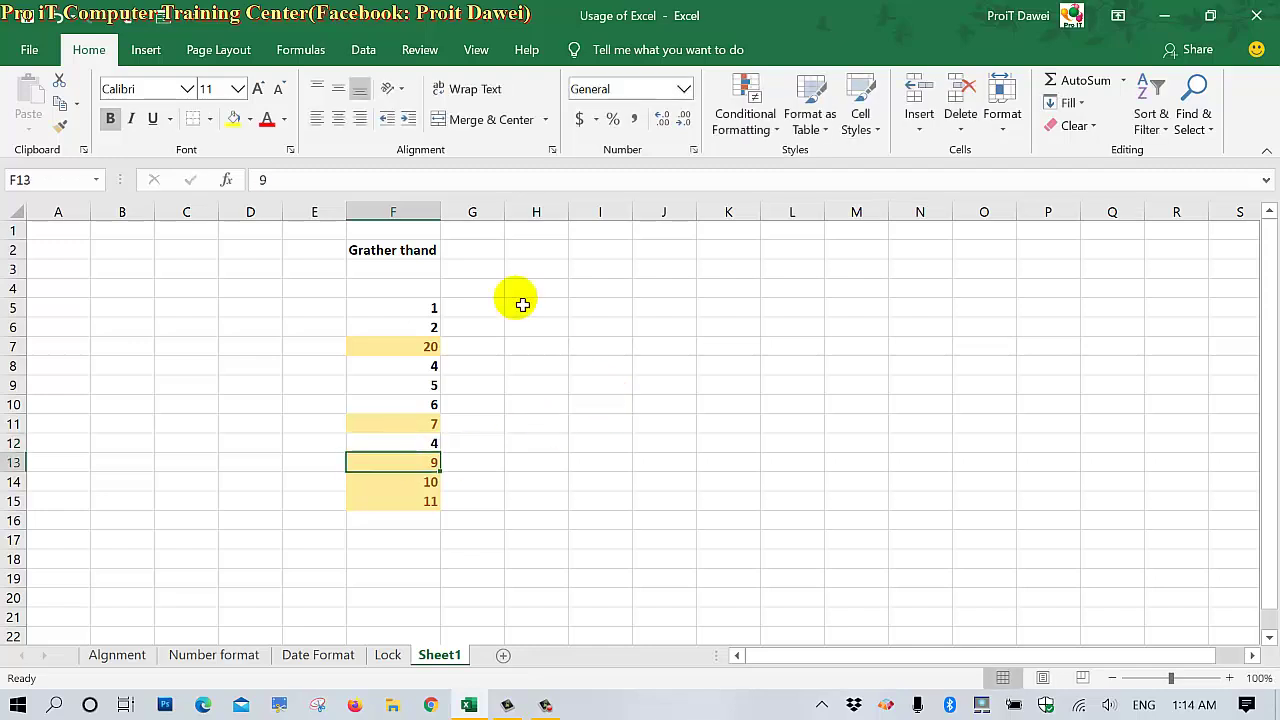
Step: Widen column G slightly and select cell G2
left_click_drag(507, 226, 537, 222)
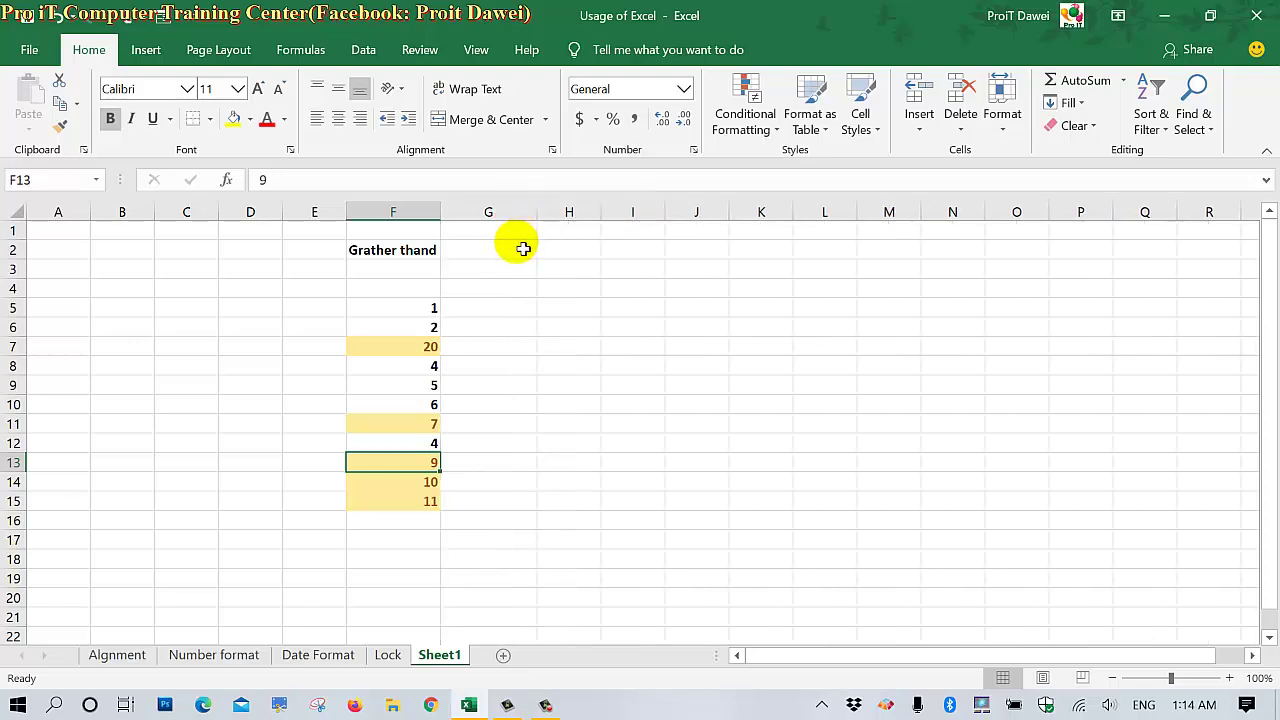
left_click(512, 249)
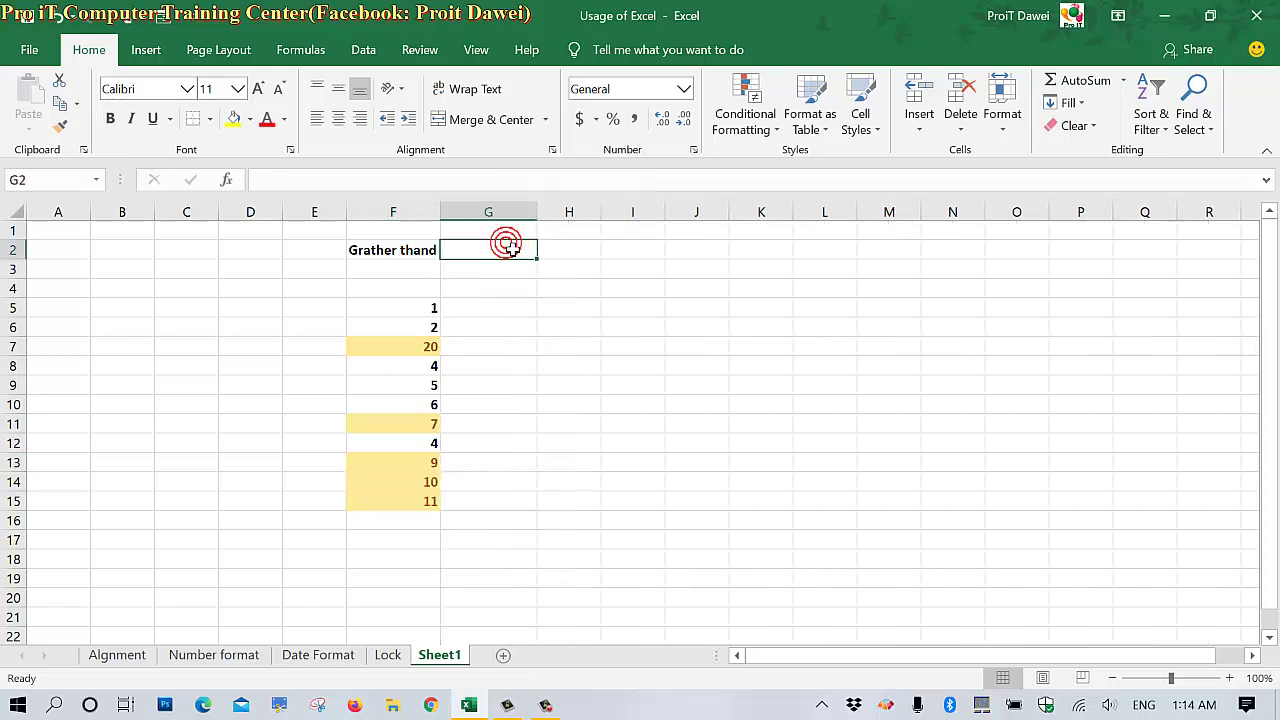
Step: Enter the heading Less Than in cell G2
type("Les")
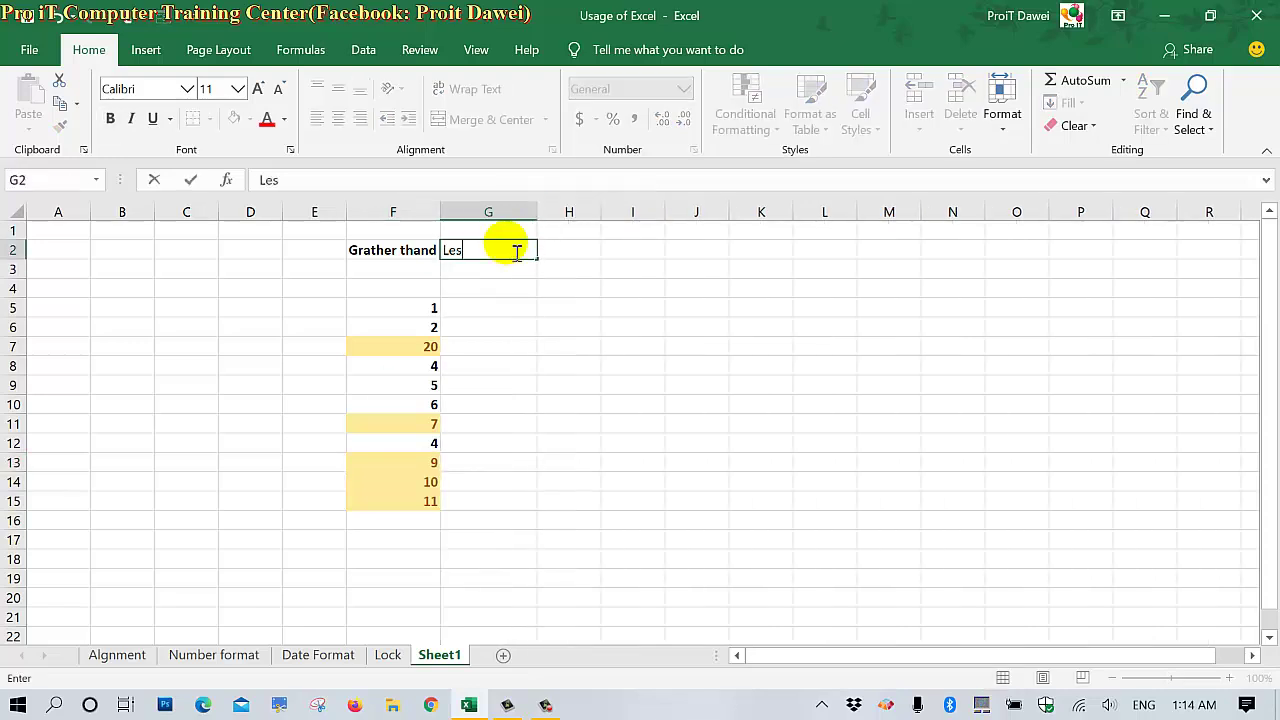
type("s t")
key("BackSpace")
key("BackSpace")
key("BackSpace")
type("Than")
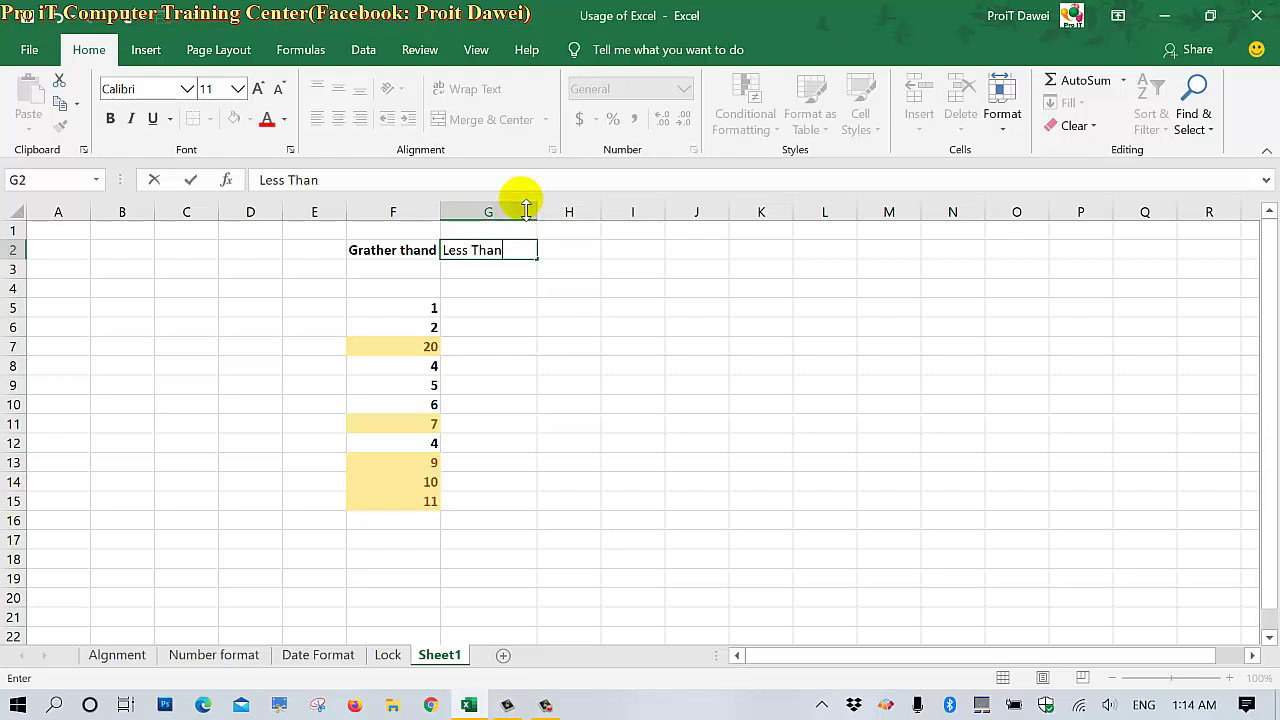
left_click(493, 324)
Step: Fill cells G5 to G15 with the series 1 to 11 and make the numbers bold
left_click(500, 313)
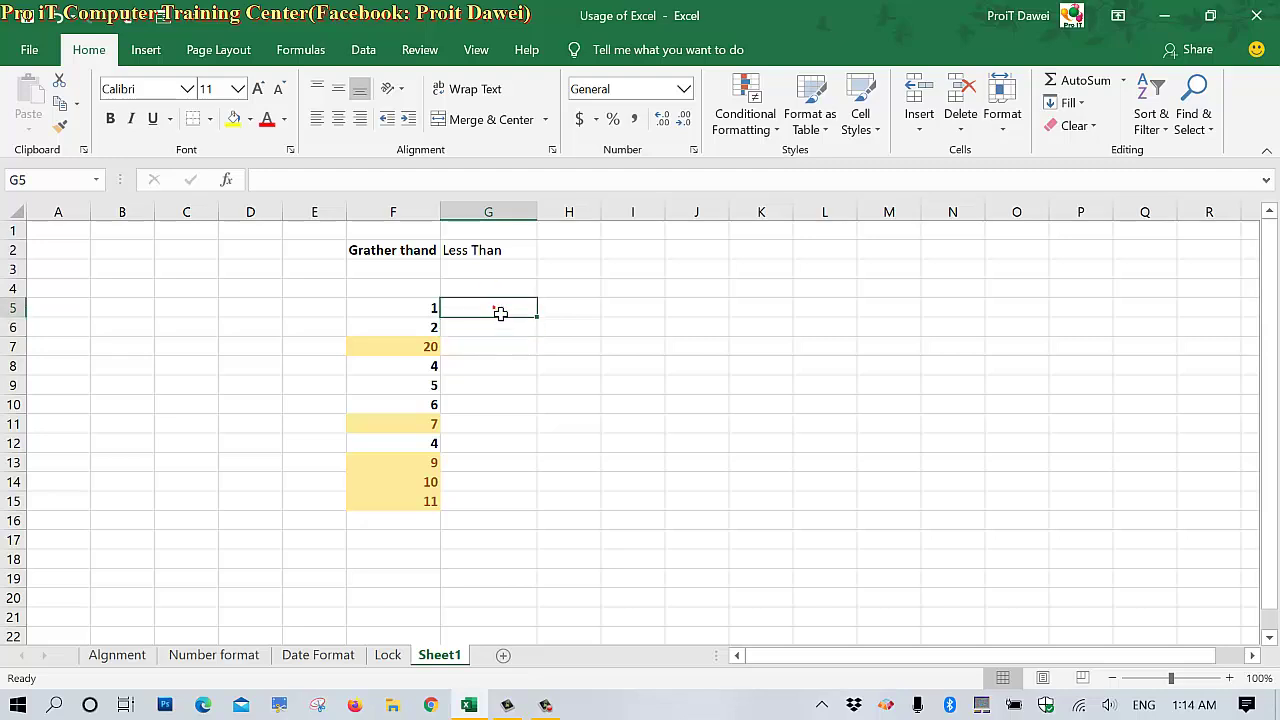
type("1")
left_click(495, 328)
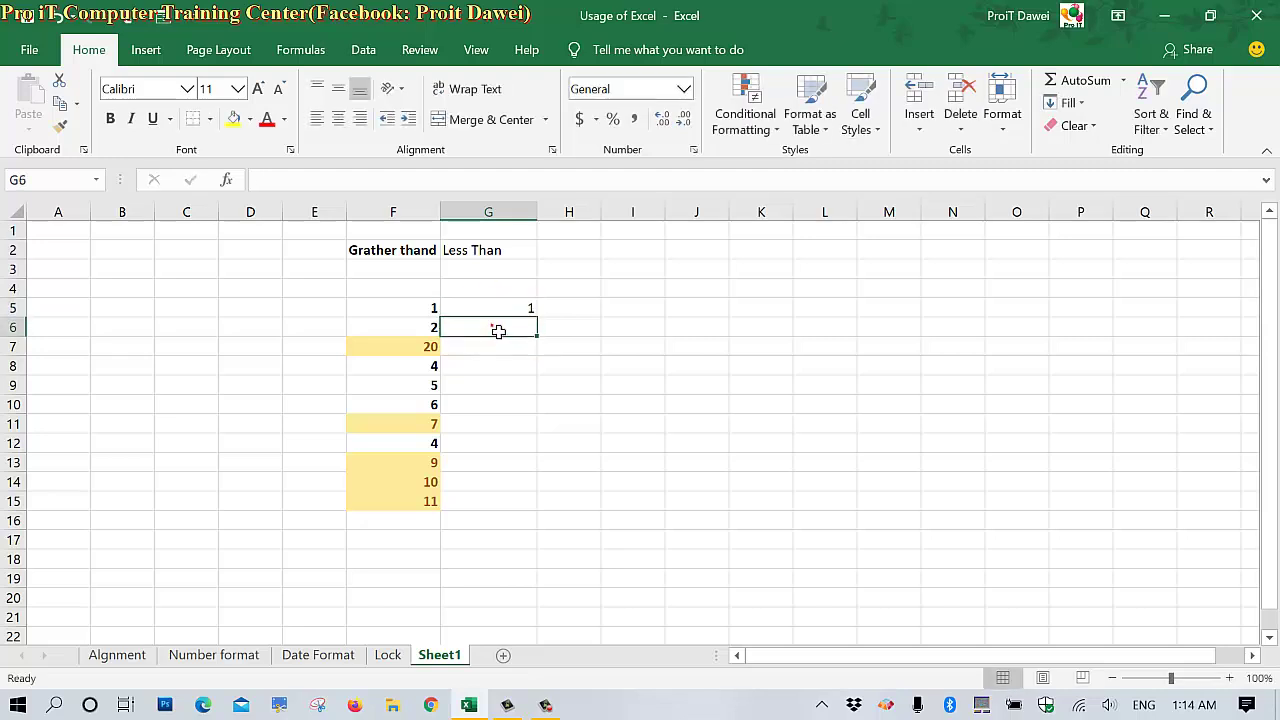
type("2")
left_click(491, 386)
left_click_drag(500, 308, 524, 521)
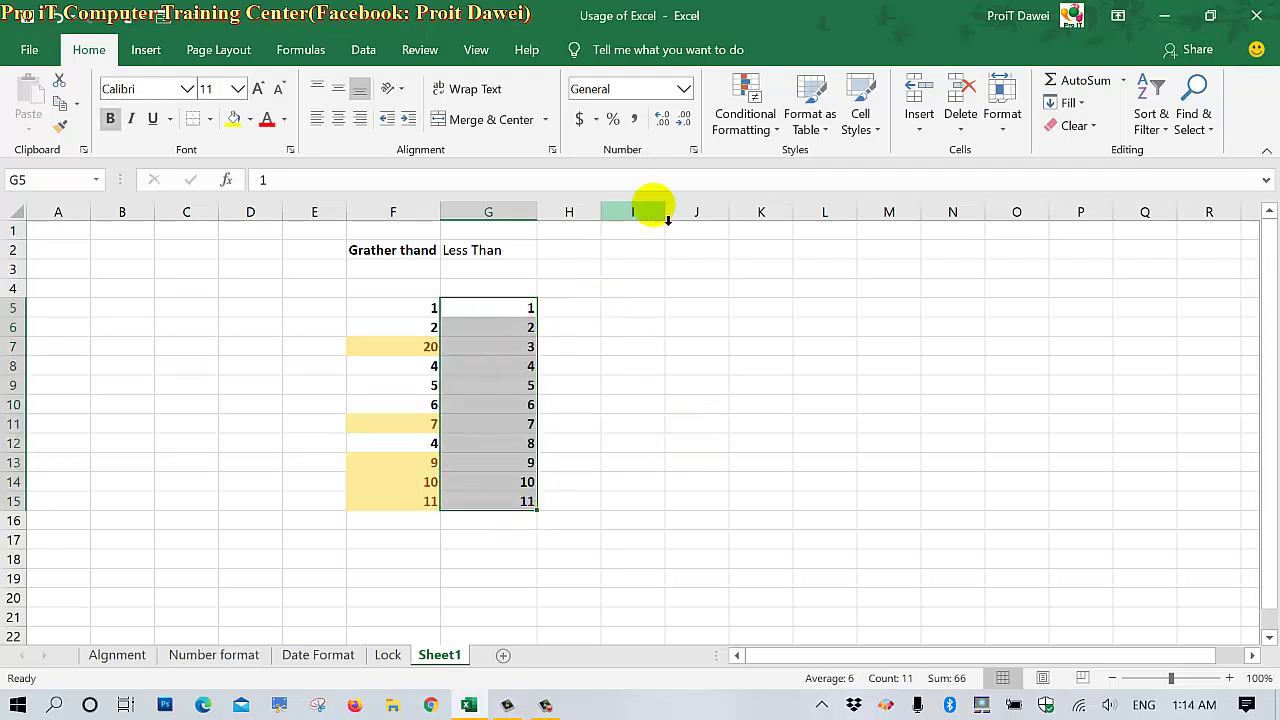
left_click(765, 125)
left_click(556, 290)
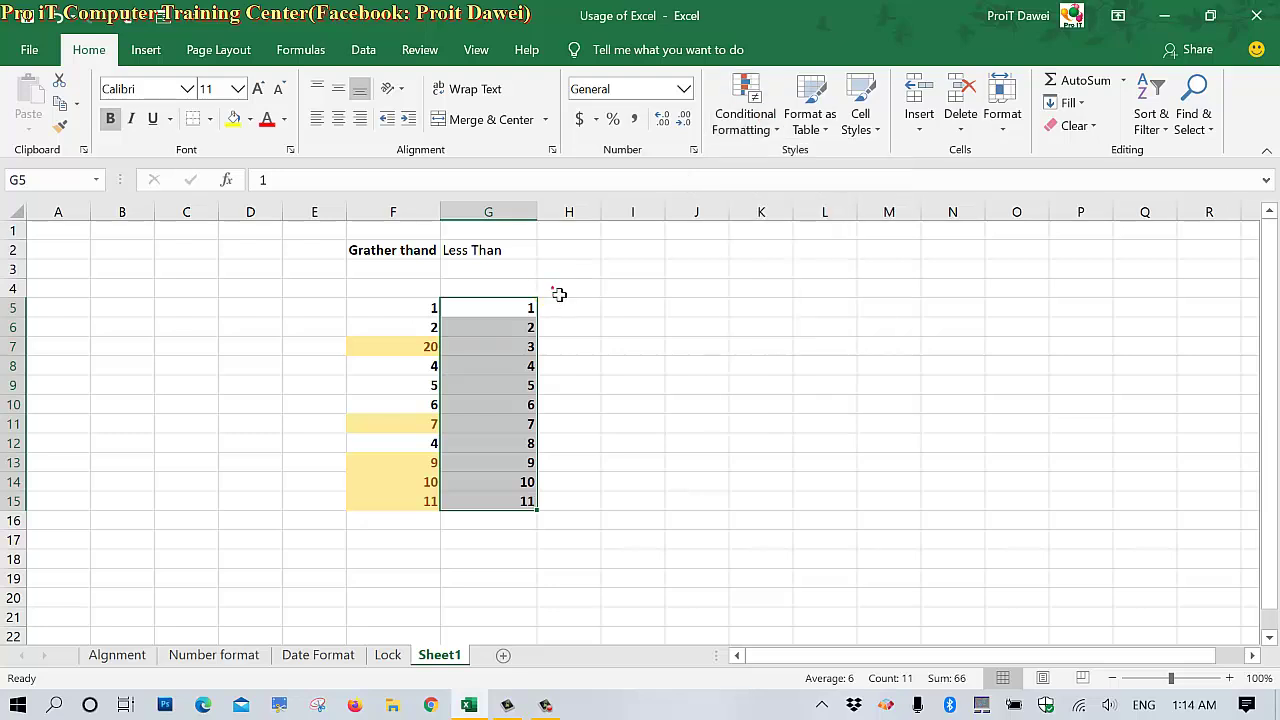
left_click_drag(510, 310, 503, 497)
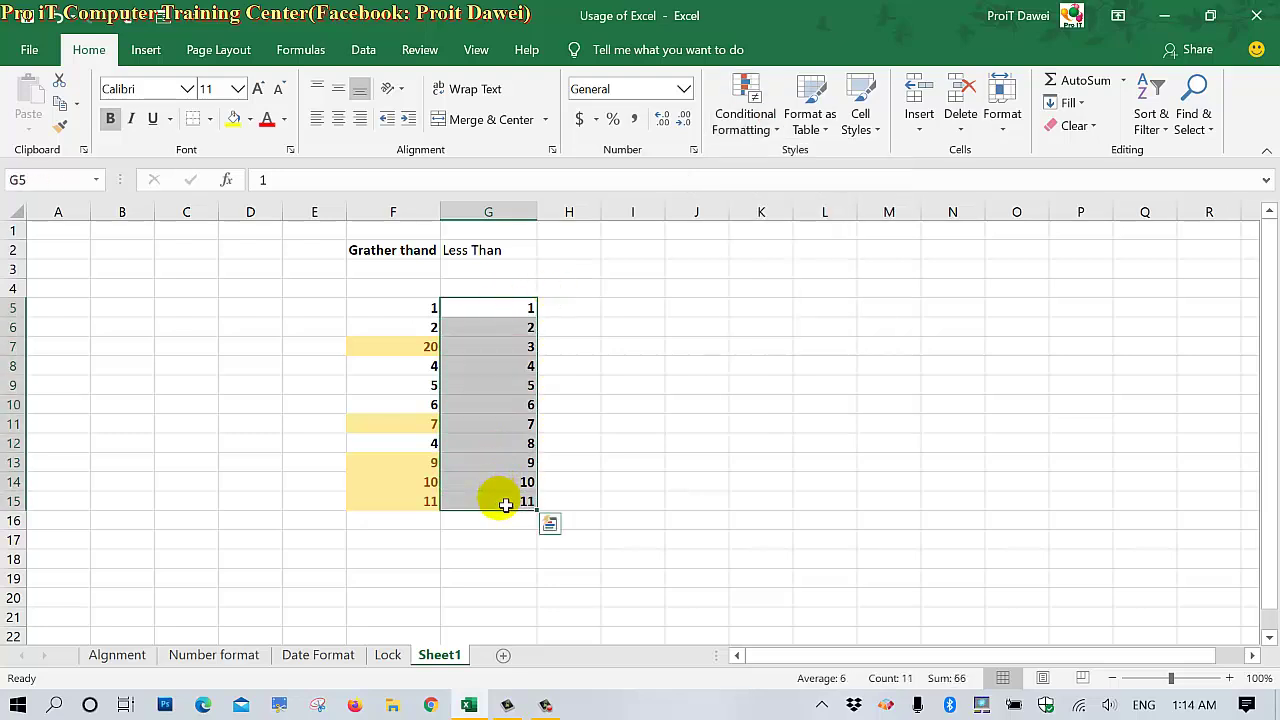
Step: Apply all borders to the range A1:G16
left_click_drag(48, 230, 528, 519)
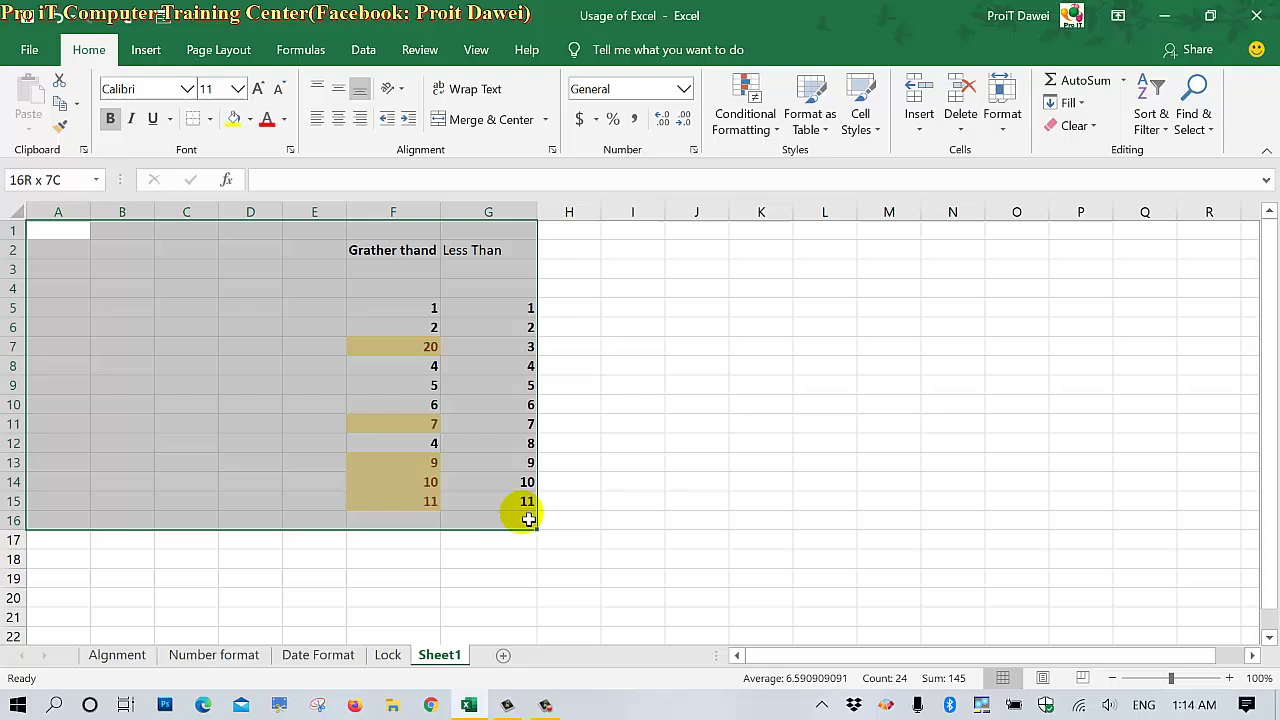
left_click(209, 118)
left_click(243, 297)
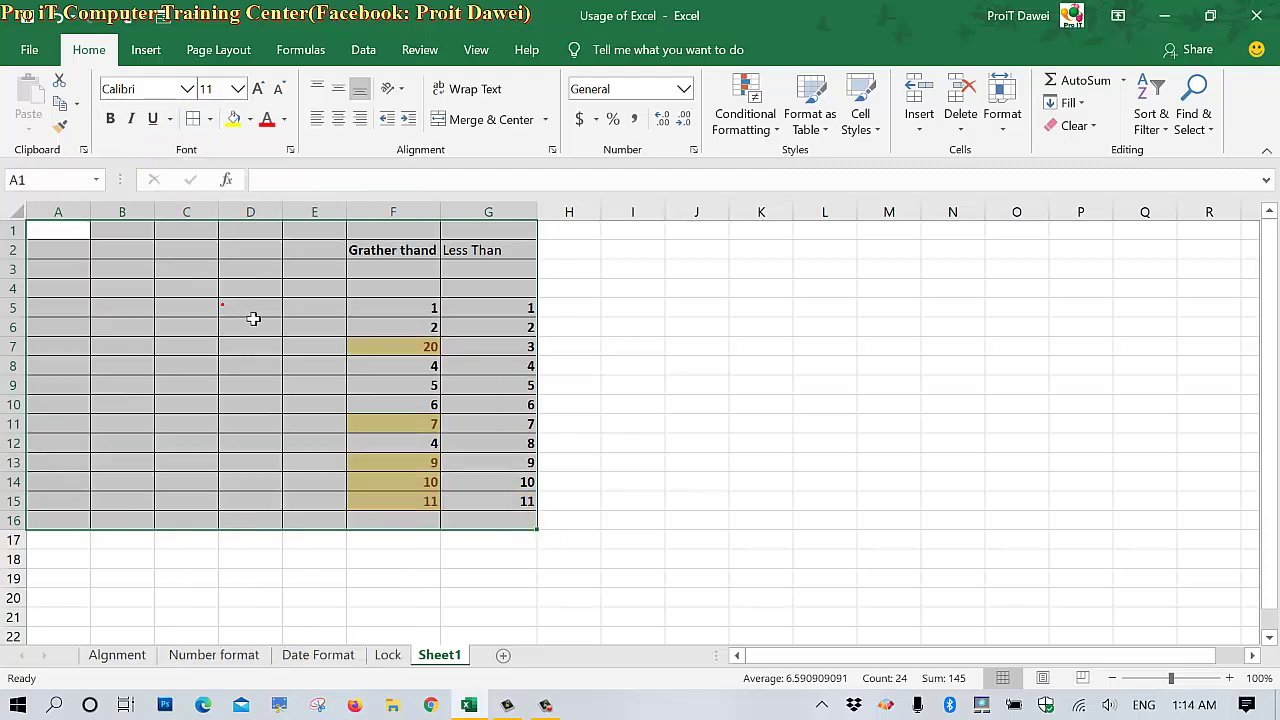
left_click(332, 337)
left_click(522, 408)
Step: Start a Less Than highlight rule for cells G5 to G15 with 5 as the threshold
left_click_drag(505, 308, 510, 503)
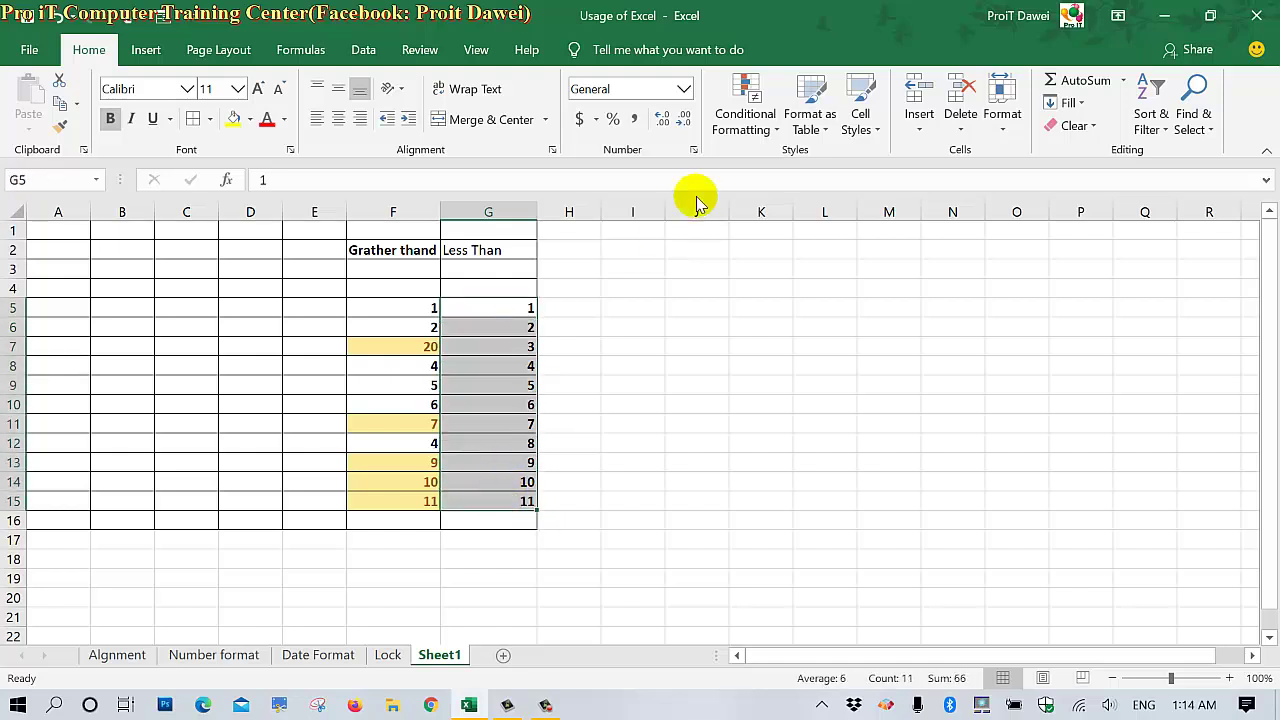
left_click(749, 128)
mouse_move(757, 164)
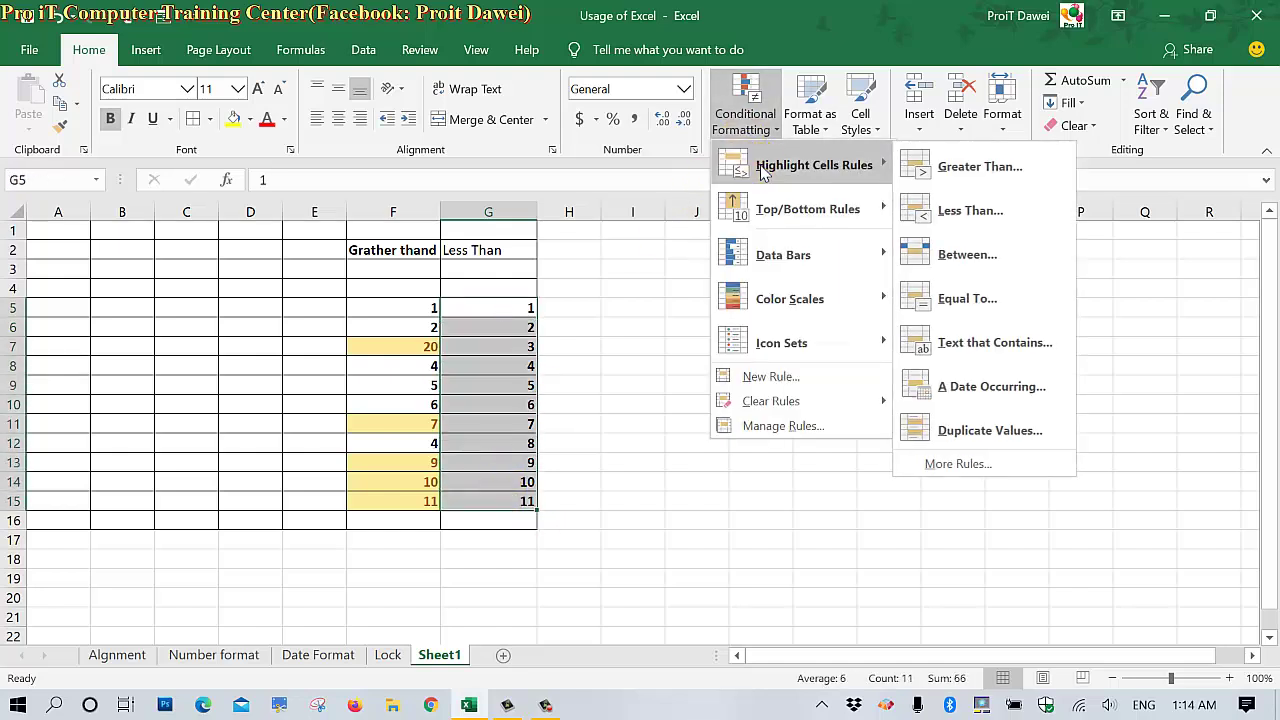
left_click(953, 209)
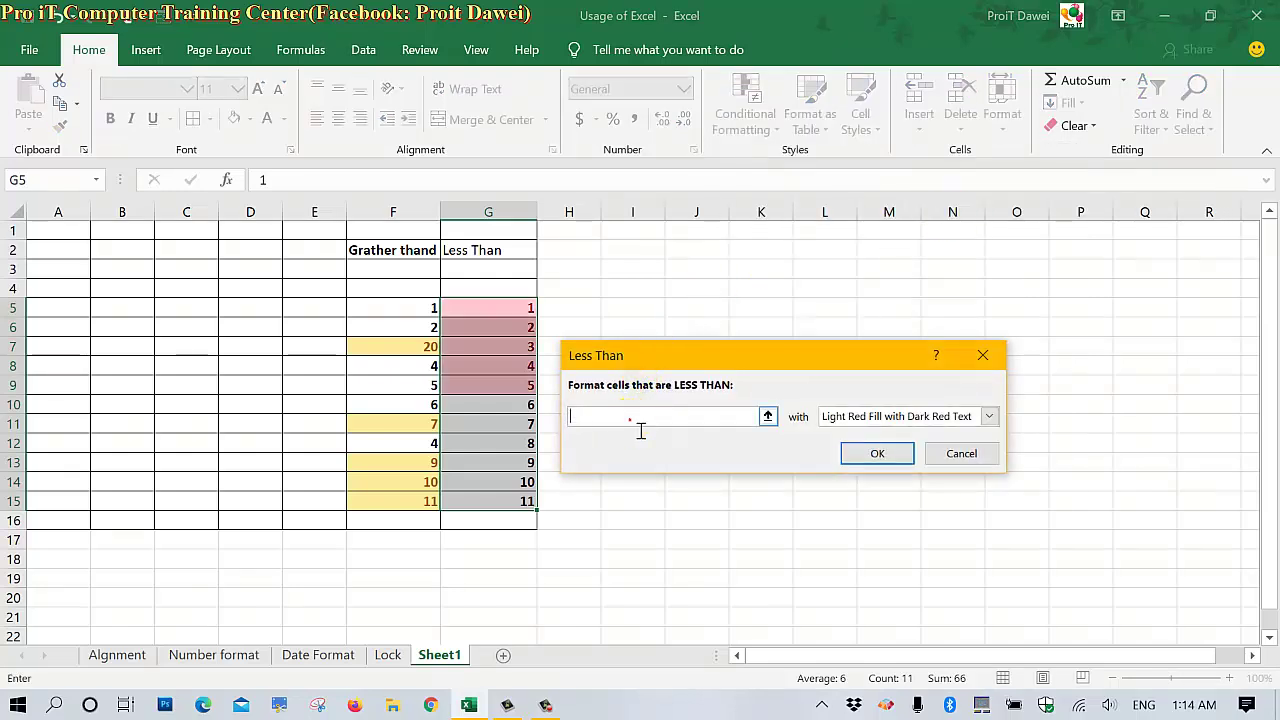
type("5")
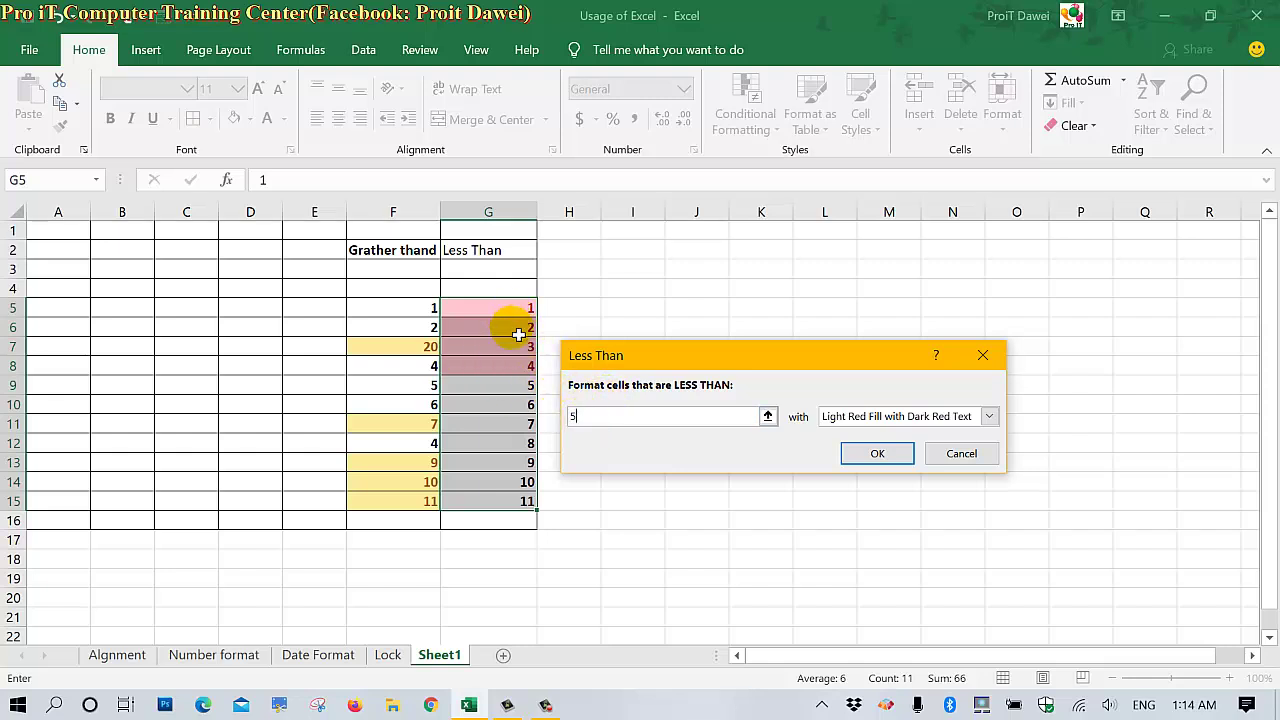
Step: Try the Light Red Fill, Red Text and Yellow Fill with Dark Yellow Text formats for the Less Than rule
left_click(858, 418)
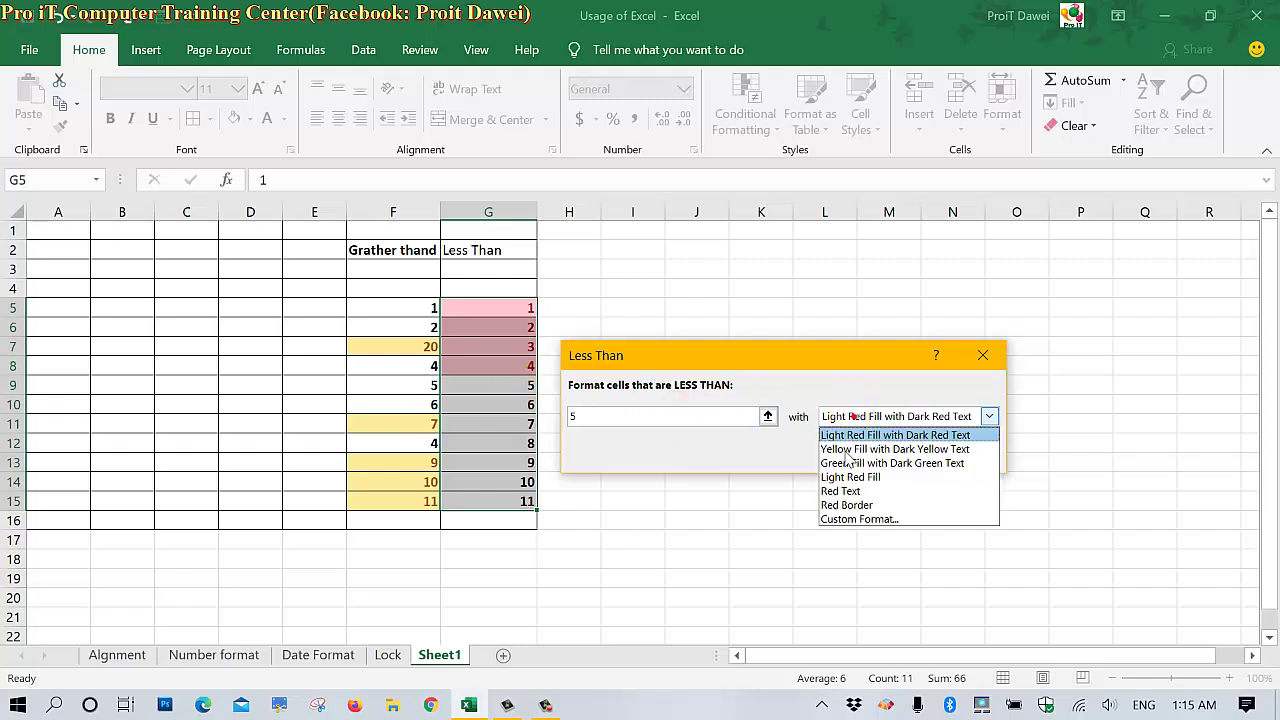
left_click(845, 477)
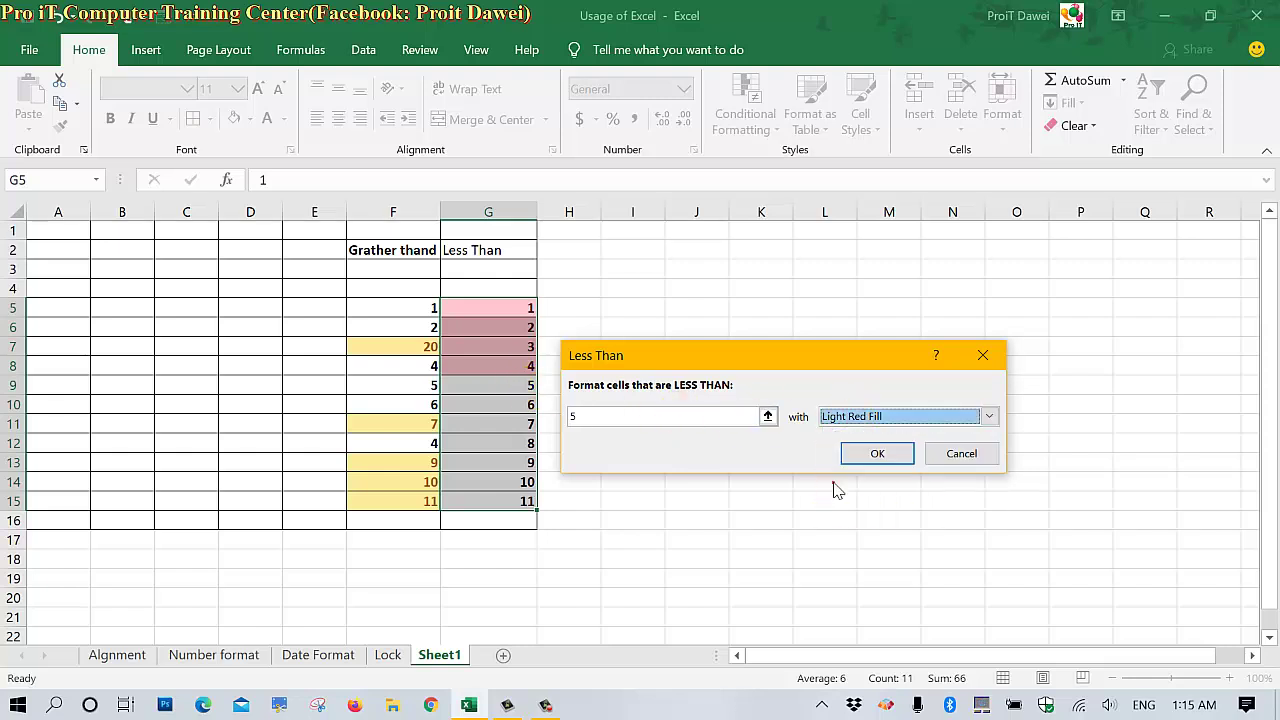
left_click(870, 416)
left_click(840, 491)
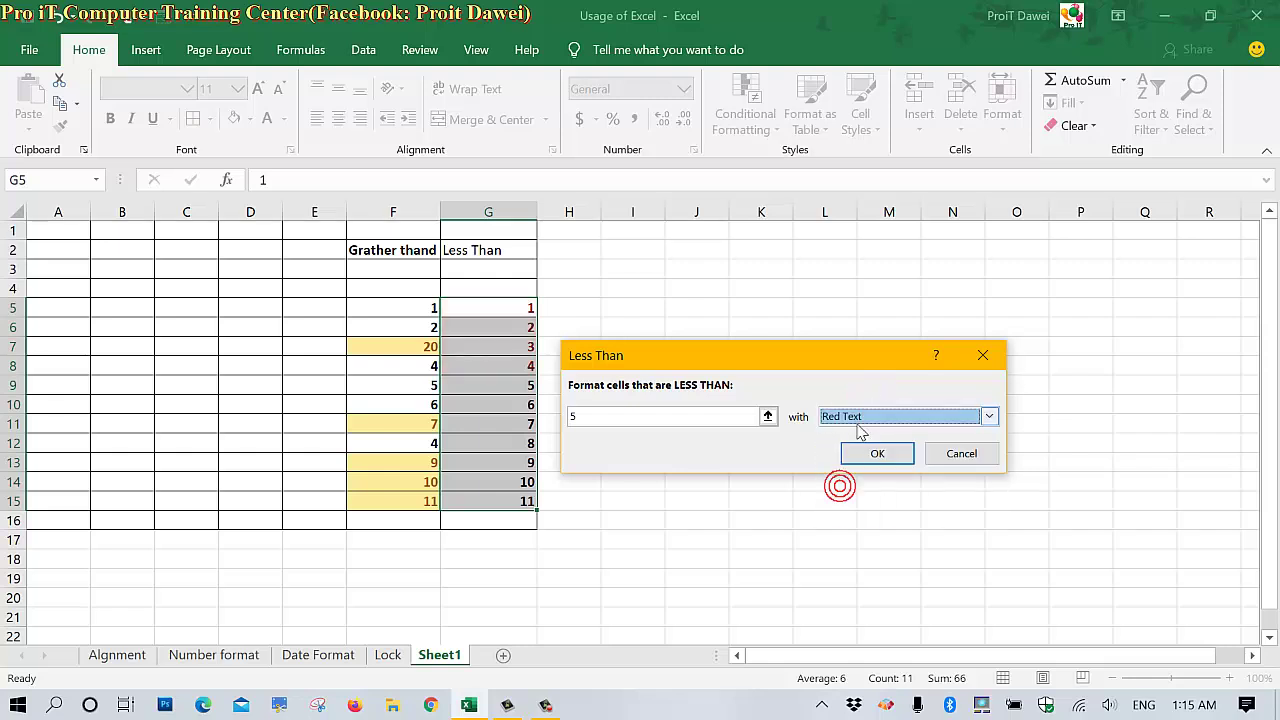
left_click(858, 418)
left_click(850, 448)
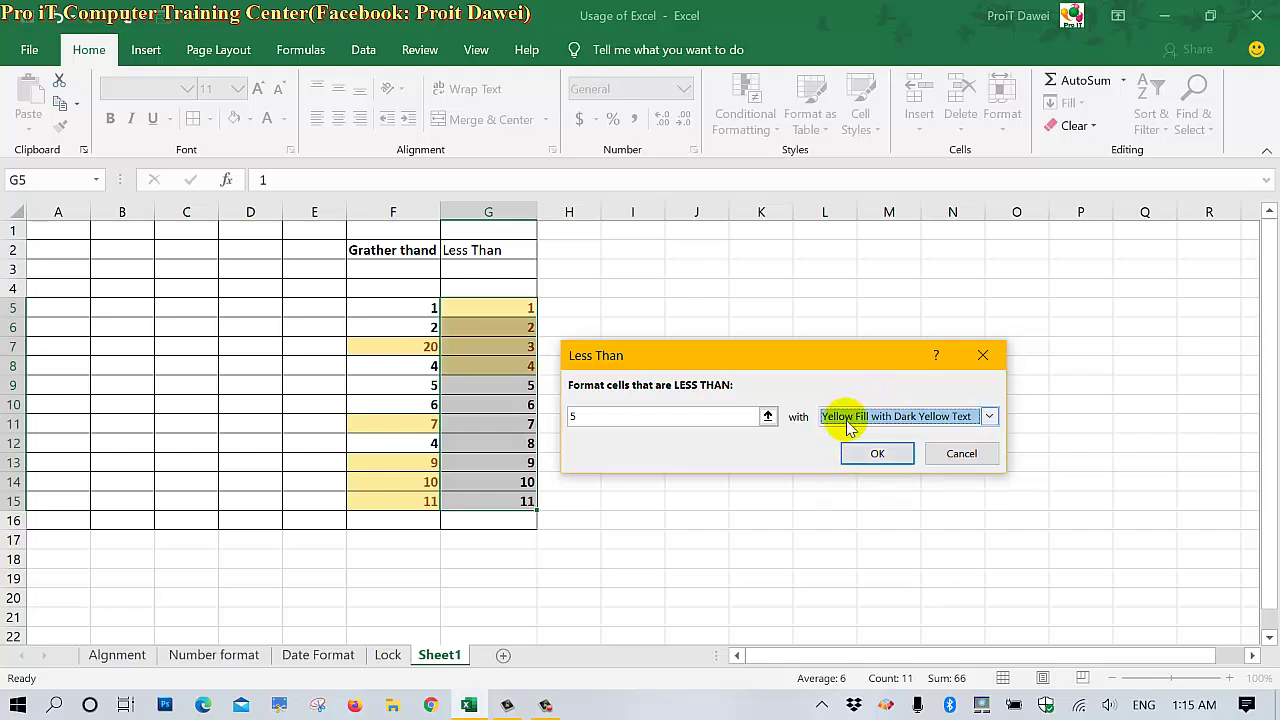
Step: Set the Less Than rule's format to Light Red Fill with Dark Red Text and apply the rule
left_click(847, 424)
left_click(846, 434)
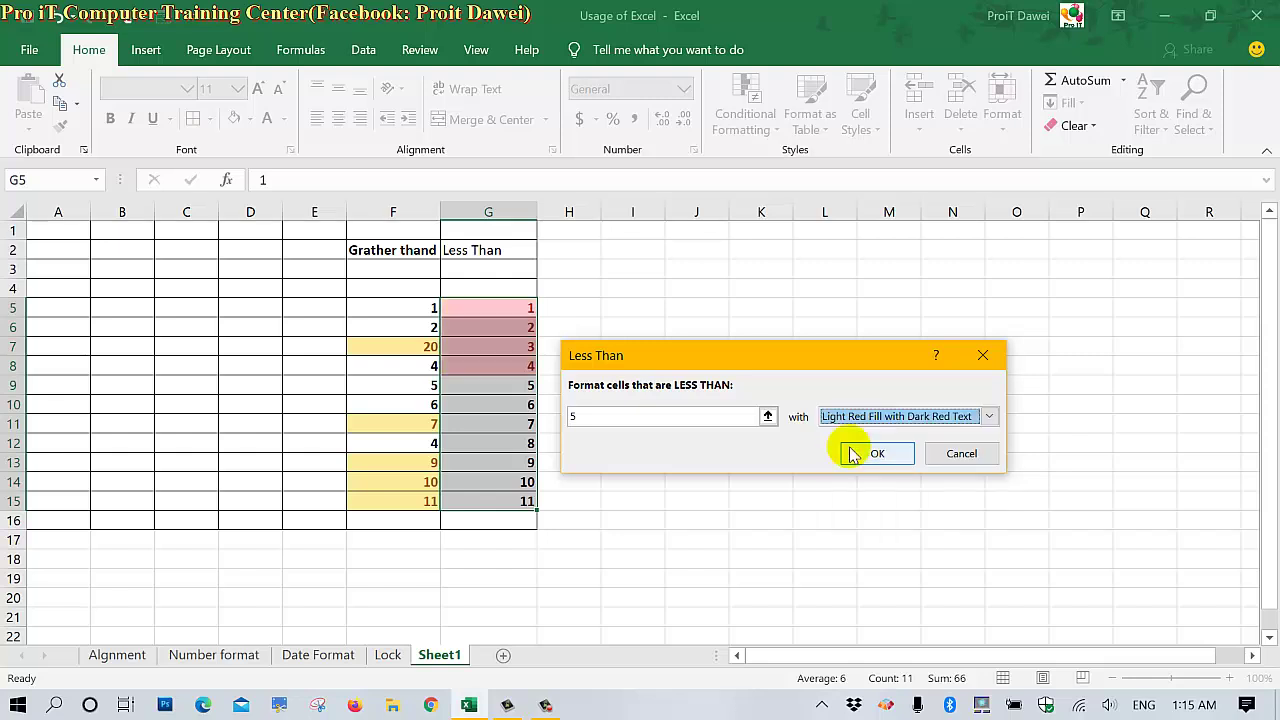
left_click(852, 455)
left_click(716, 466)
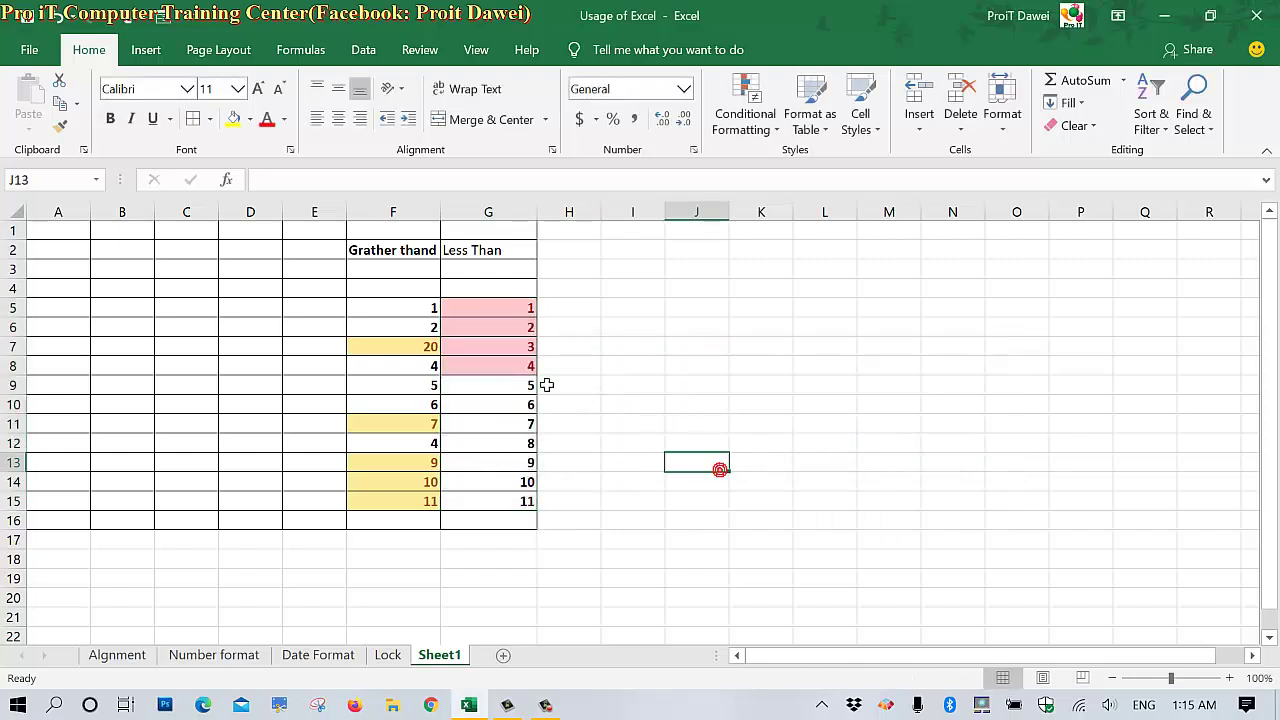
left_click(766, 133)
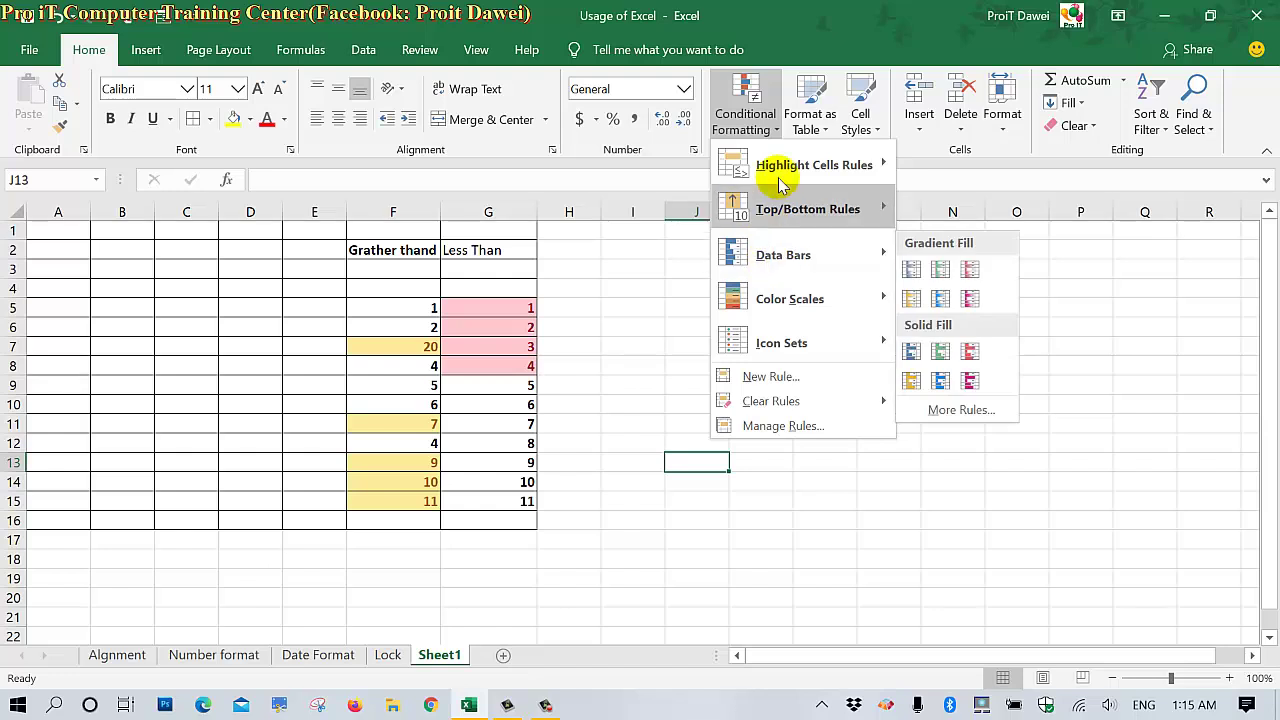
mouse_move(781, 170)
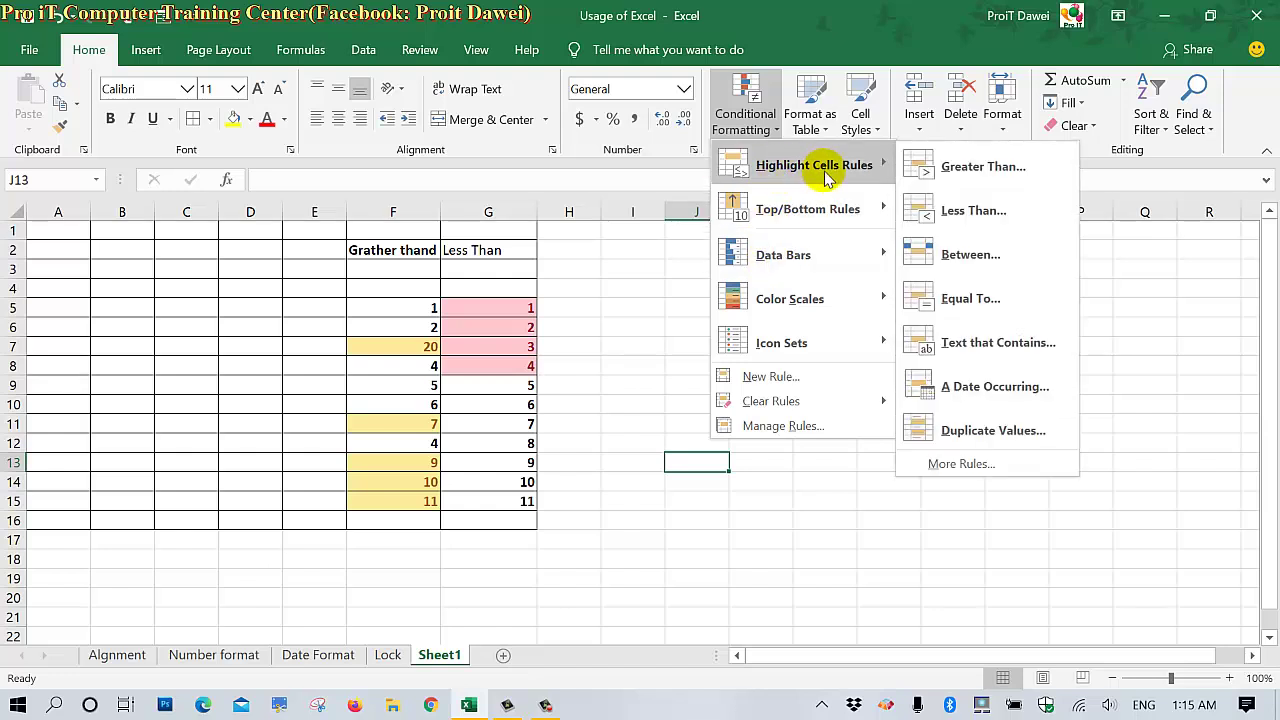
left_click(180, 348)
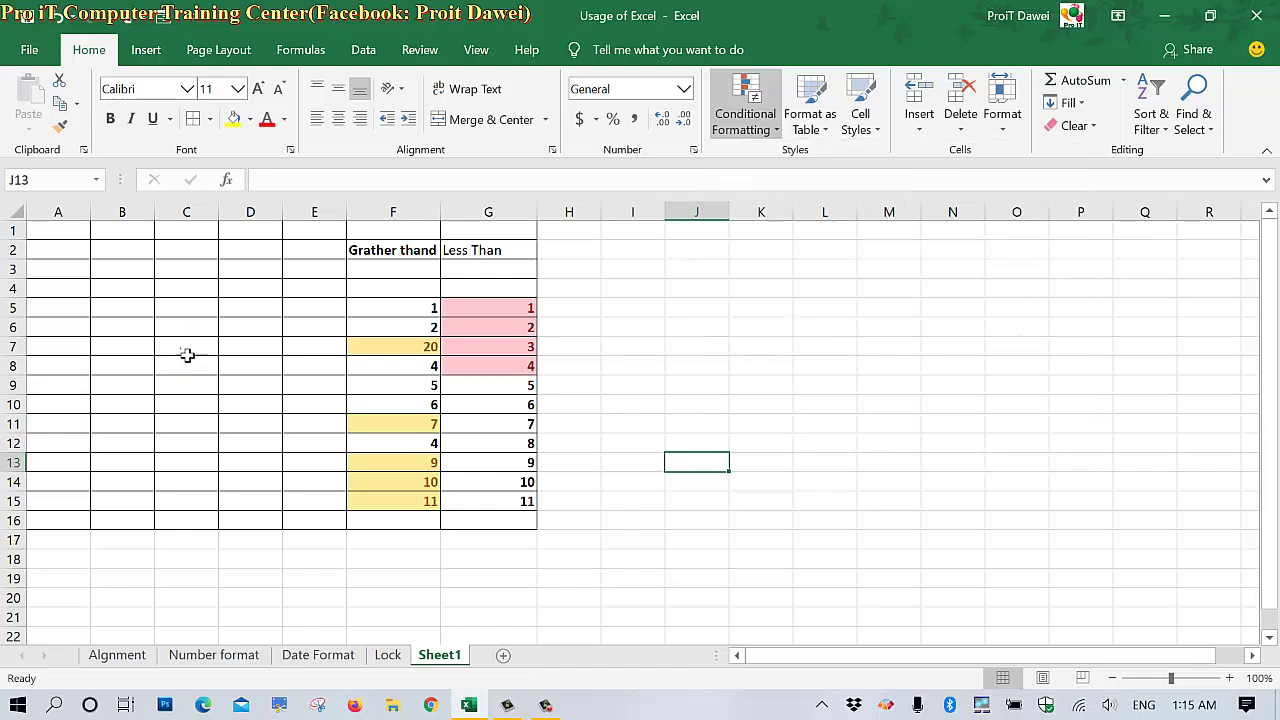
Step: Enter the heading Between in cell E2 and widen column E
left_click(318, 258)
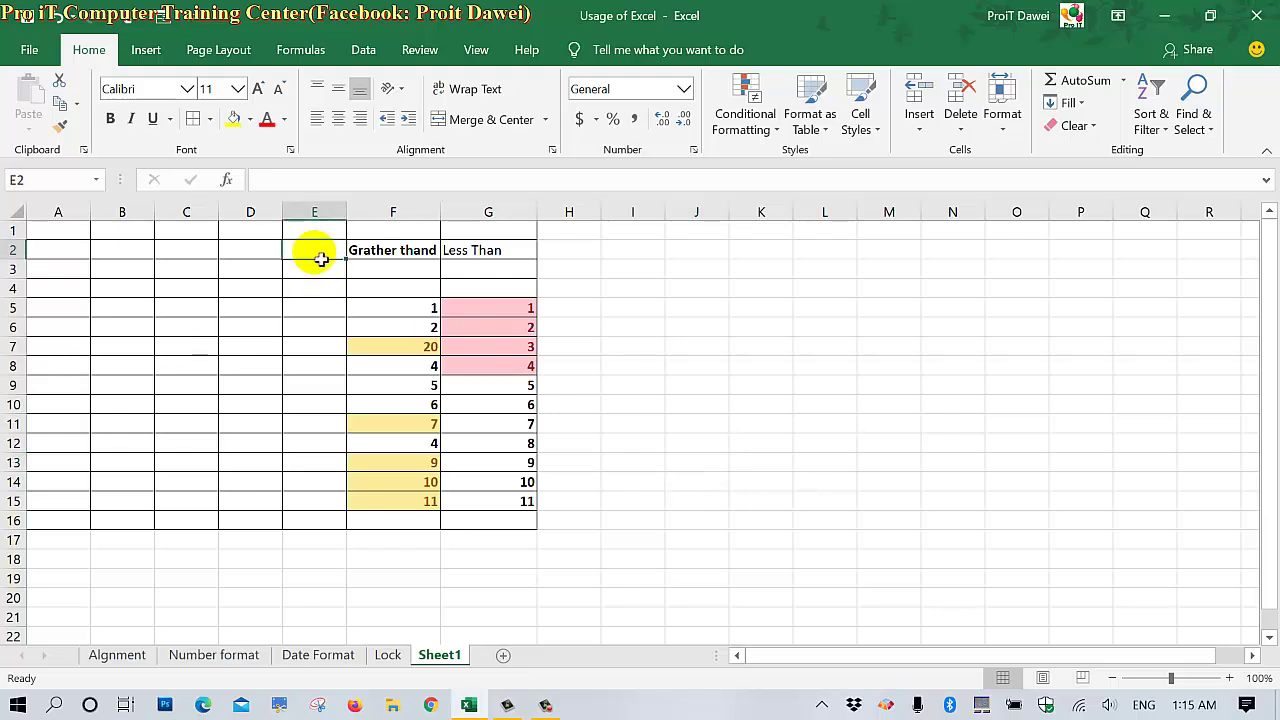
type("Between")
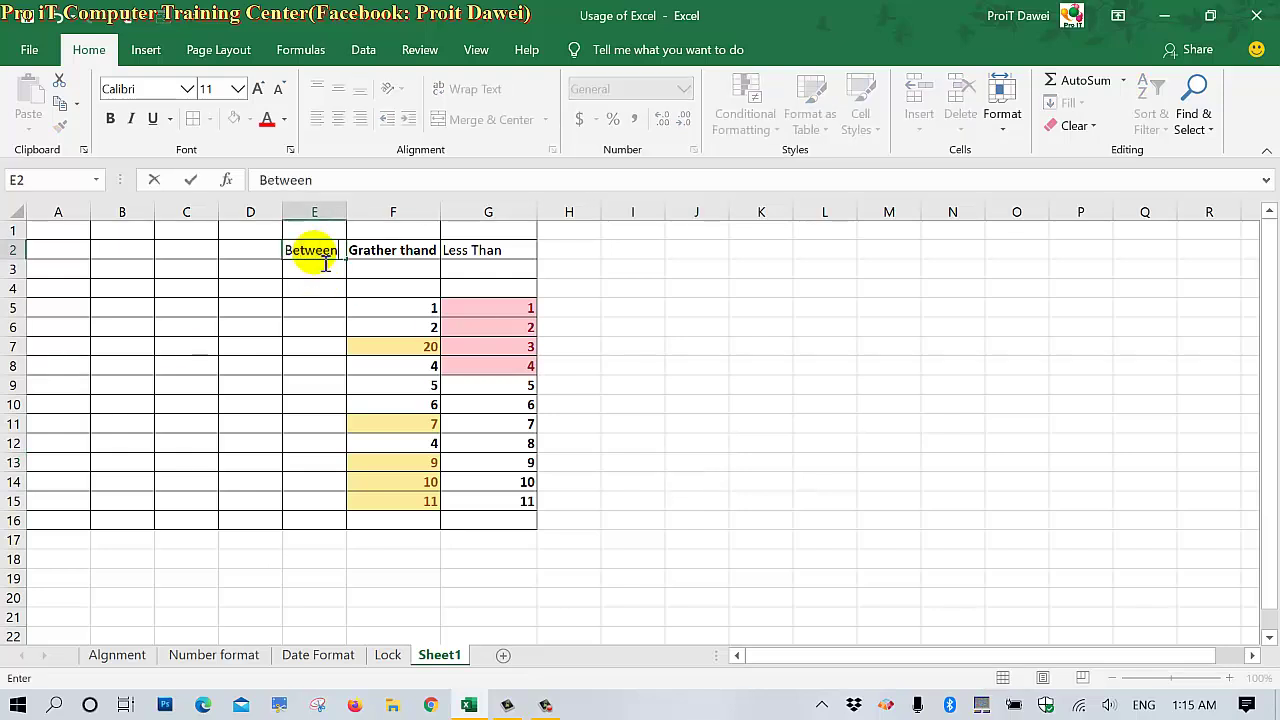
left_click(332, 292)
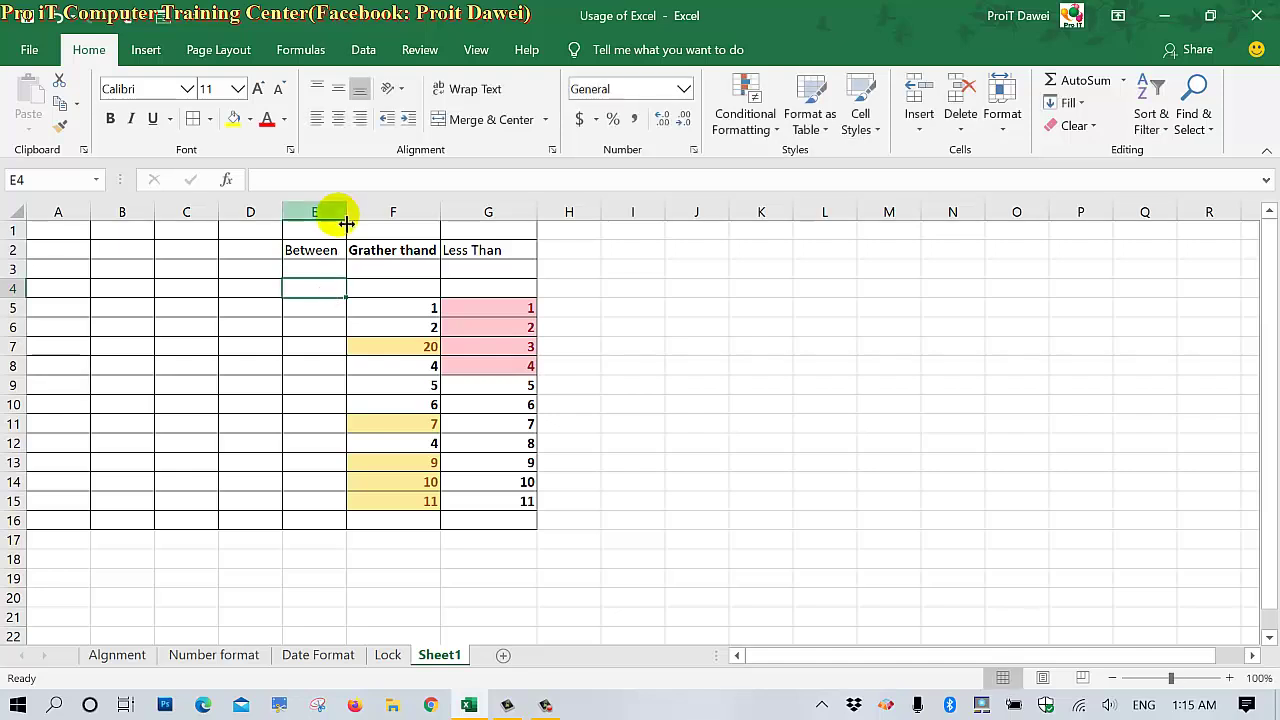
left_click_drag(344, 218, 381, 227)
Step: Fill cells E5 to E15 with the series 1 to 11 and make the numbers bold
left_click(328, 310)
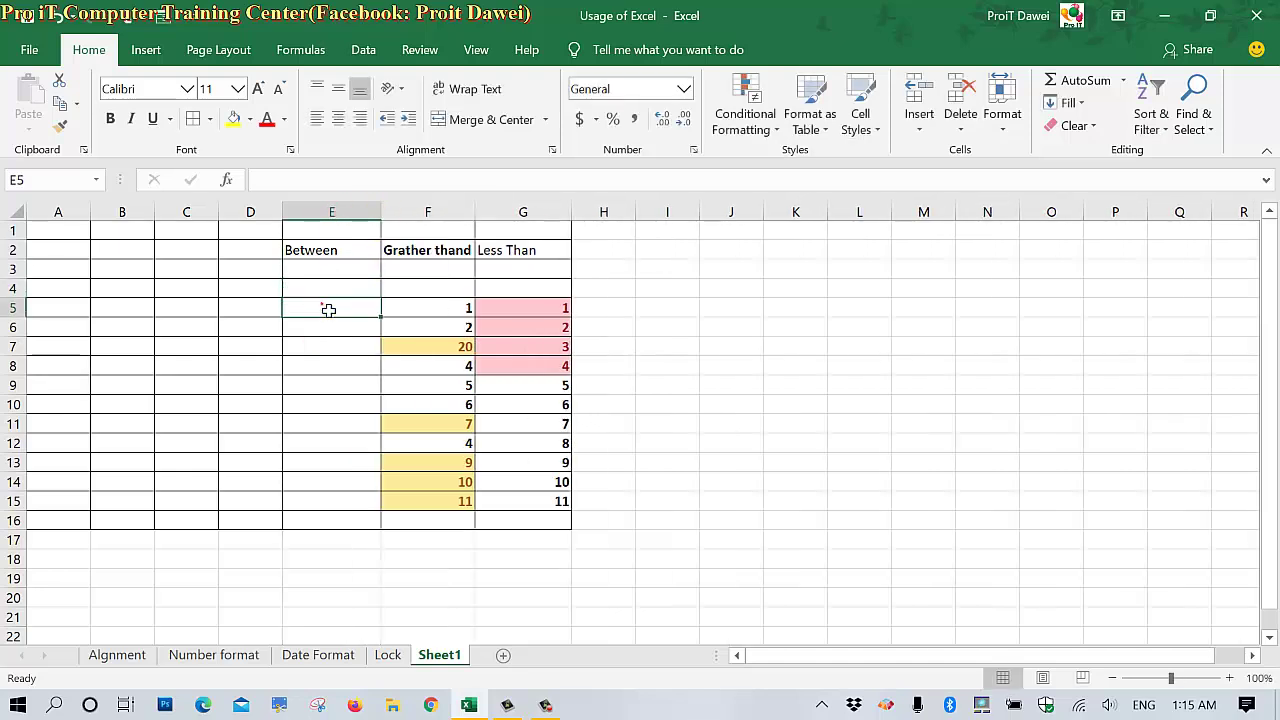
type("1")
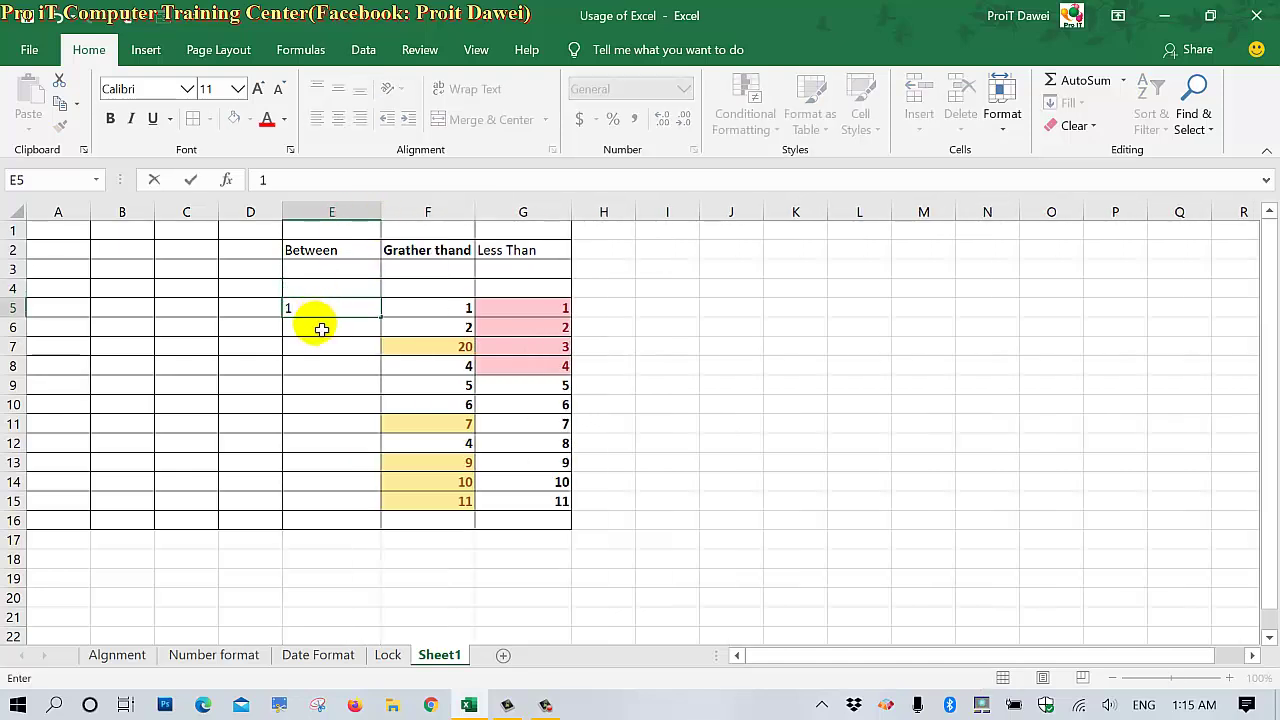
left_click(324, 330)
type("2")
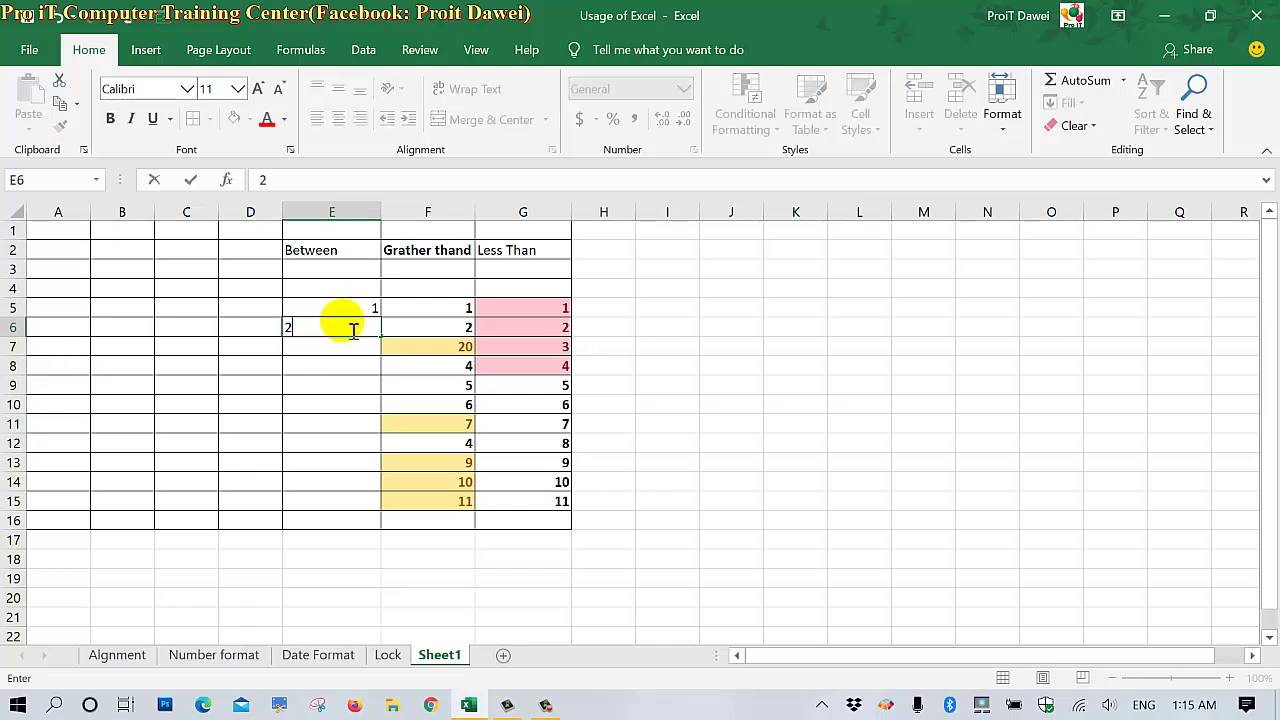
left_click_drag(350, 312, 369, 517)
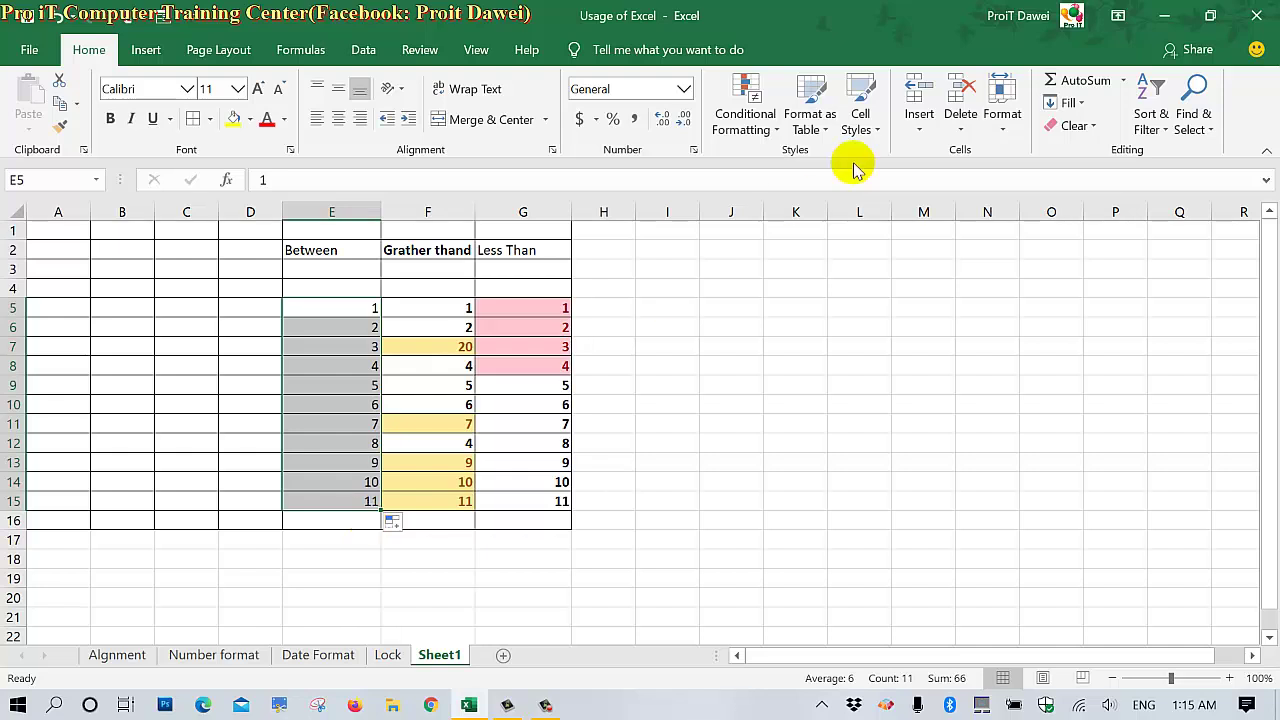
Step: Start a Between highlight rule for cells E5 to E15 with the limits 5 and 10
left_click(718, 128)
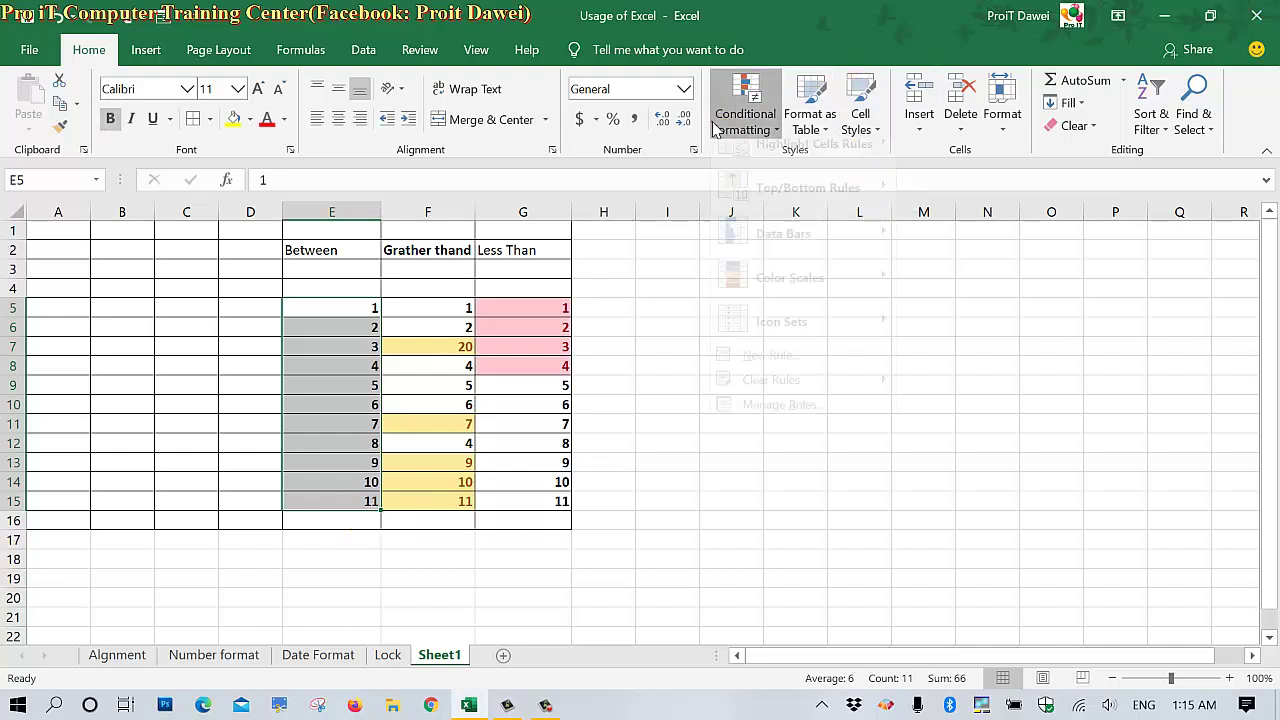
mouse_move(815, 167)
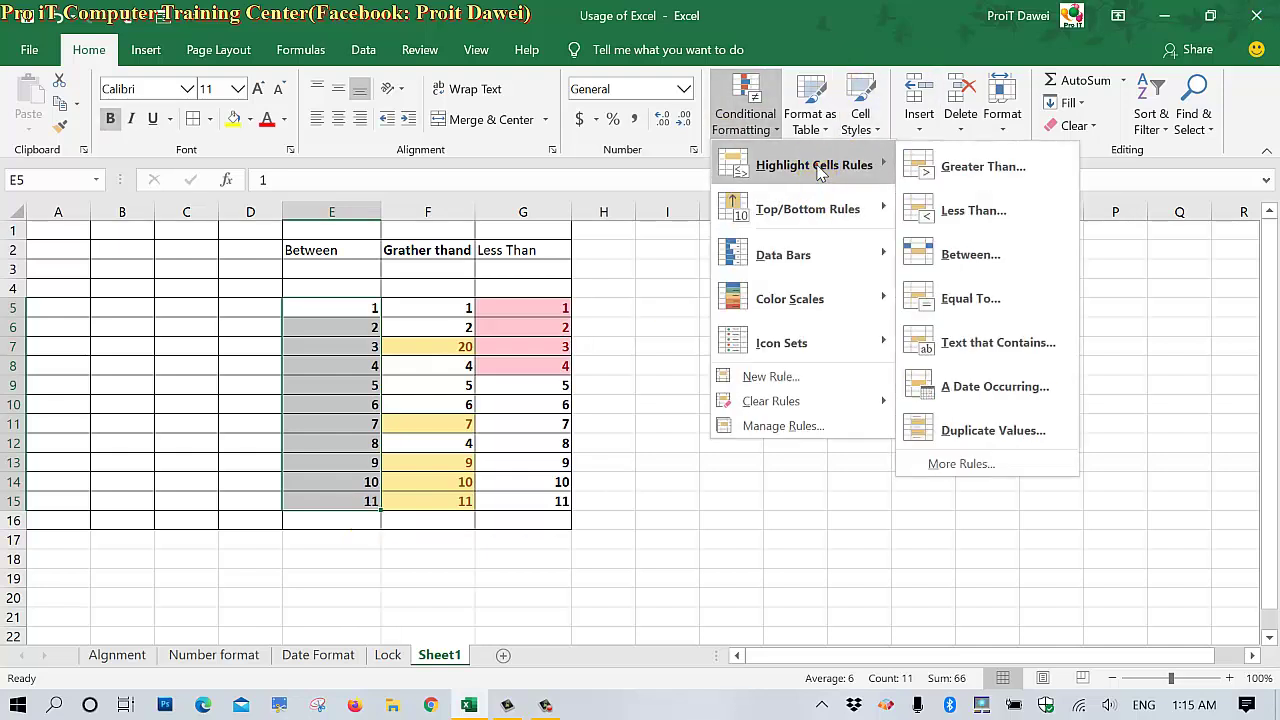
left_click(962, 254)
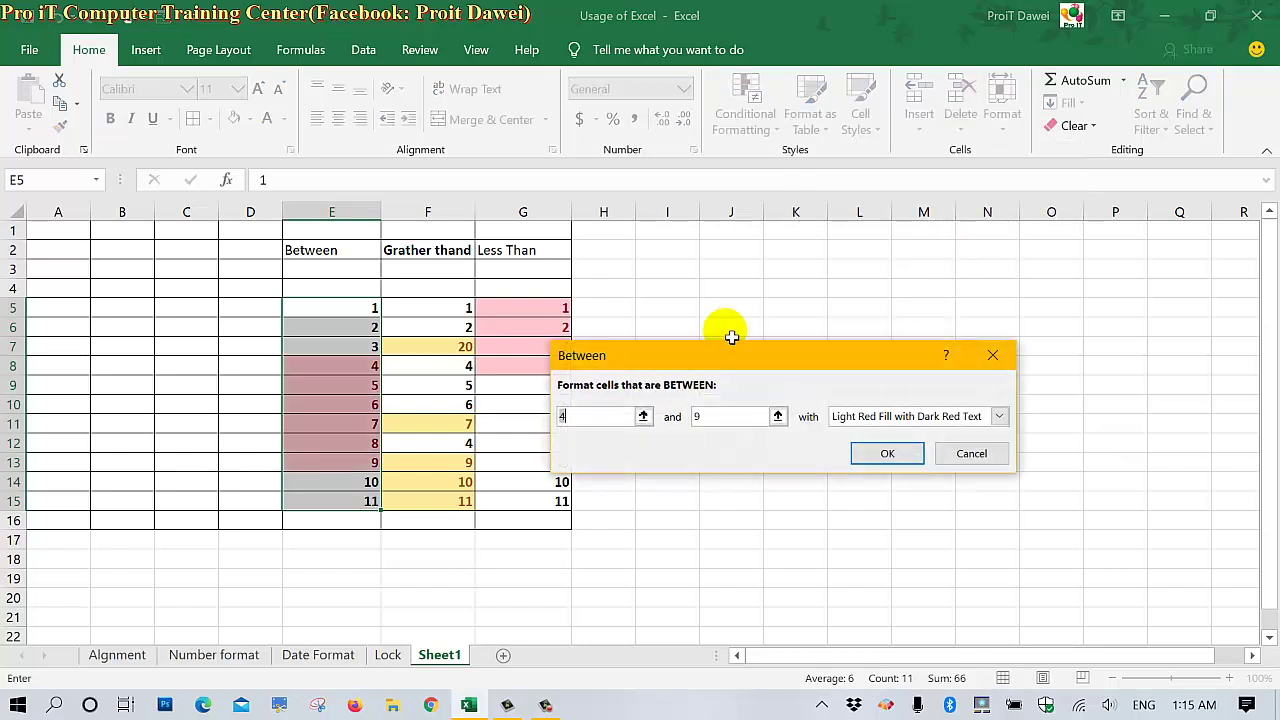
left_click_drag(557, 417, 581, 420)
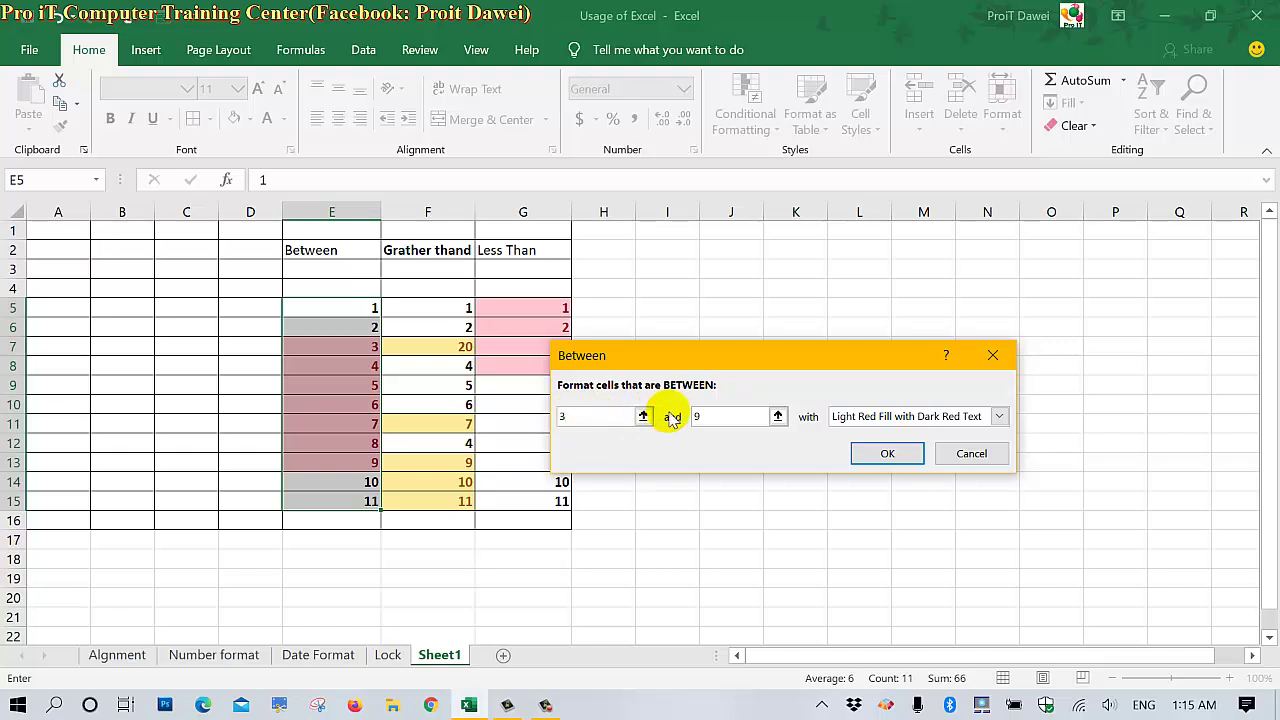
type("5")
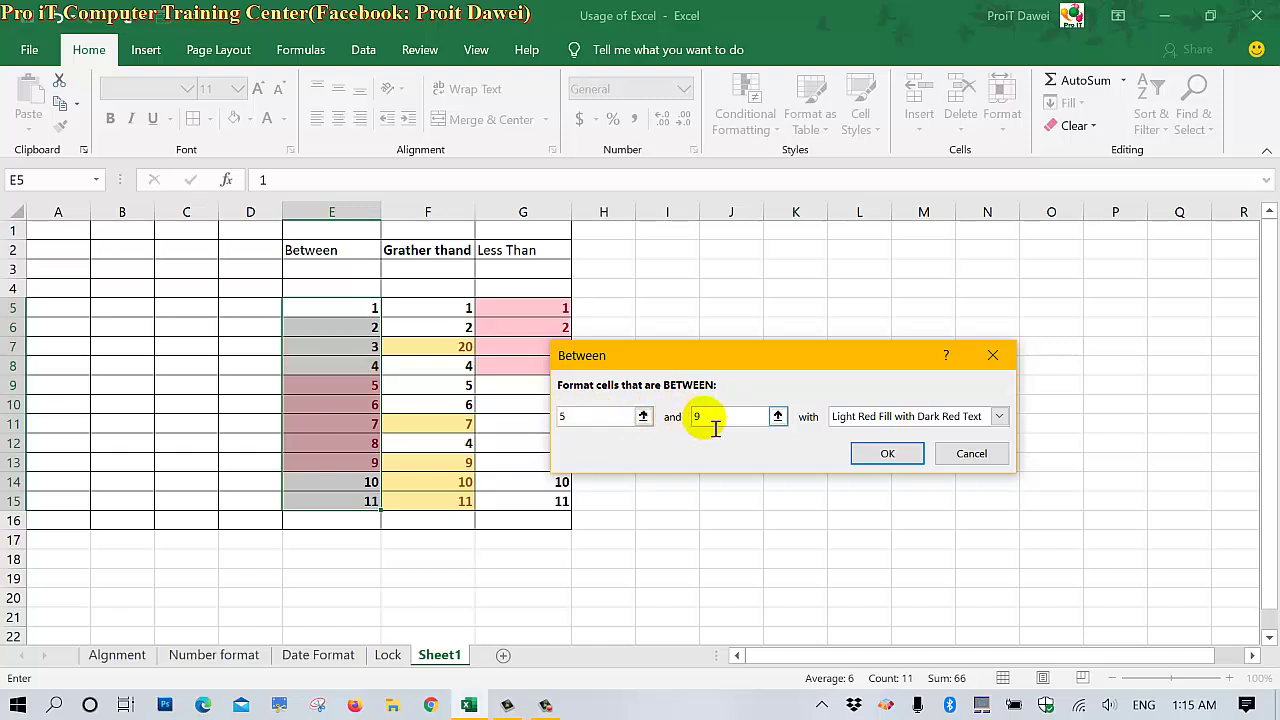
left_click(717, 419)
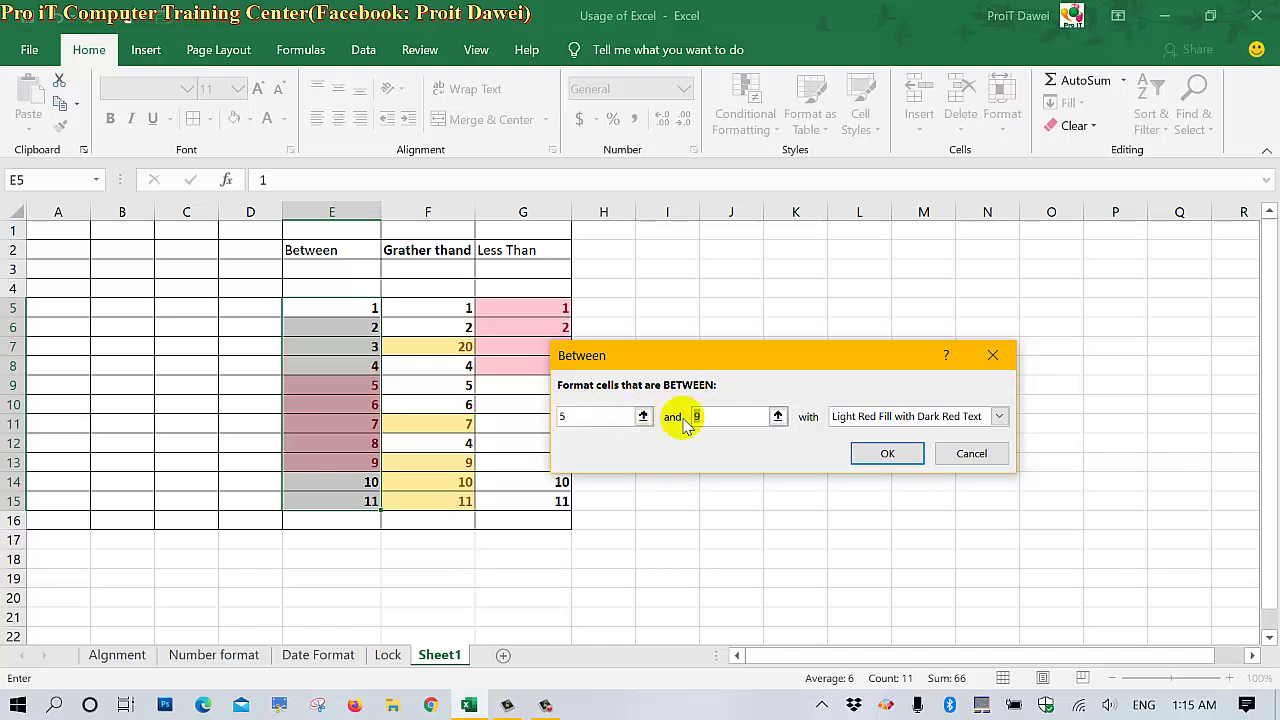
type("10")
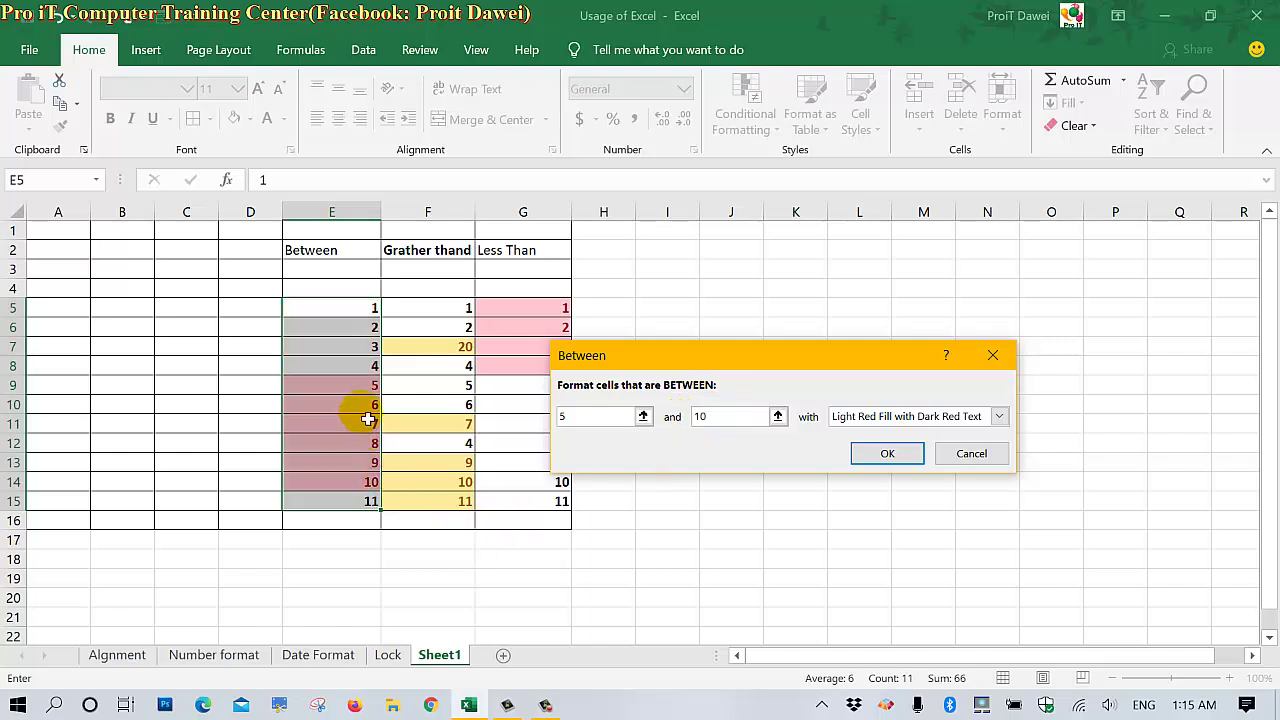
Step: Set the Between rule's format to Green Fill with Dark Green Text and apply the rule
left_click(913, 416)
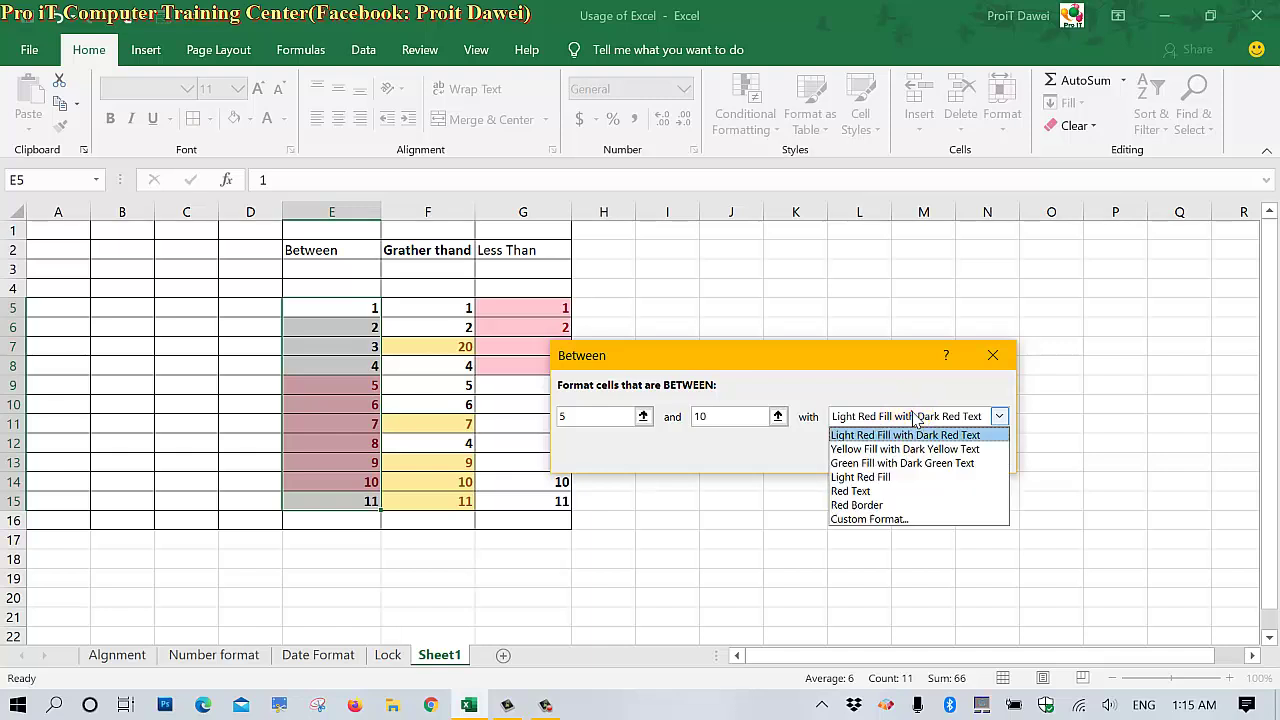
left_click(884, 463)
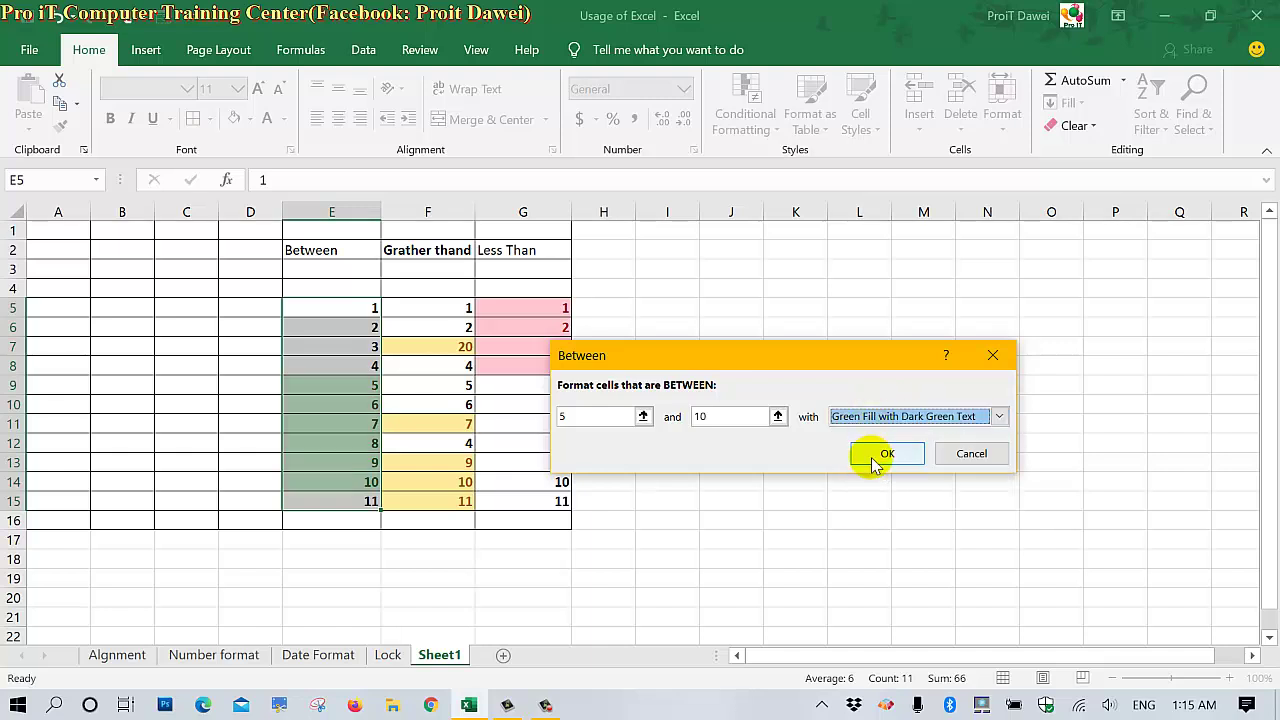
left_click(872, 418)
left_click(873, 422)
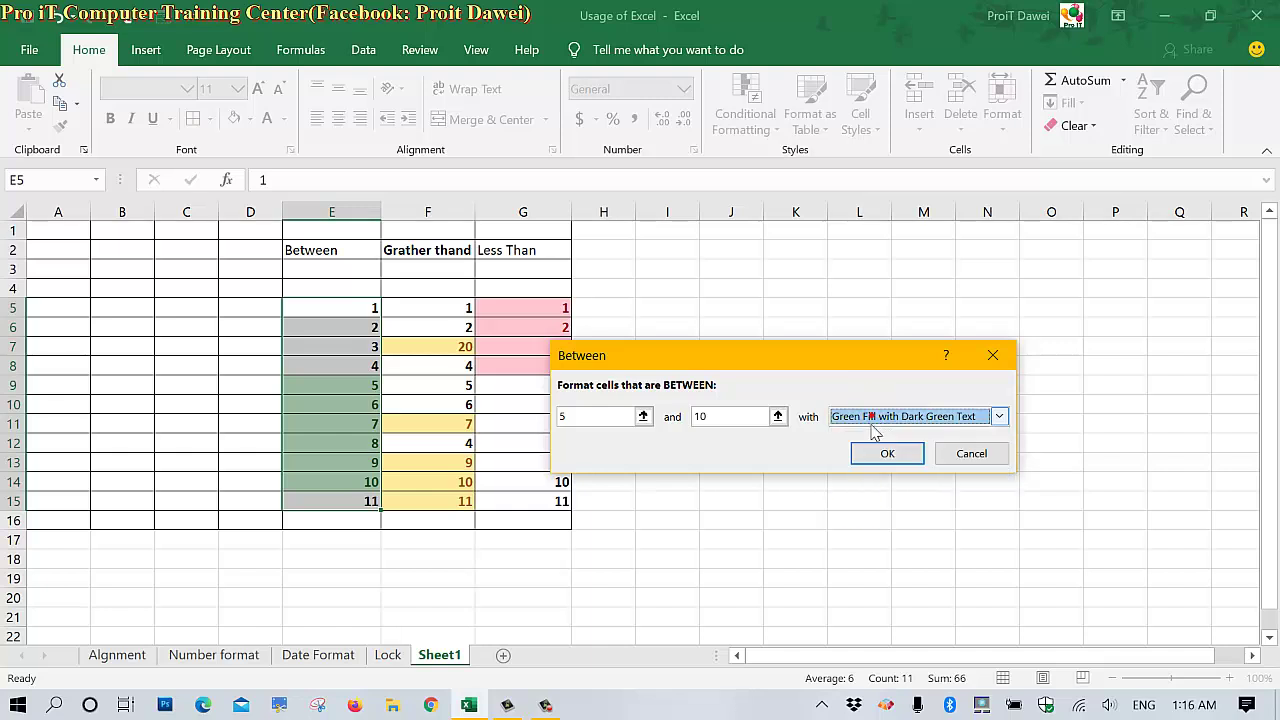
left_click(880, 454)
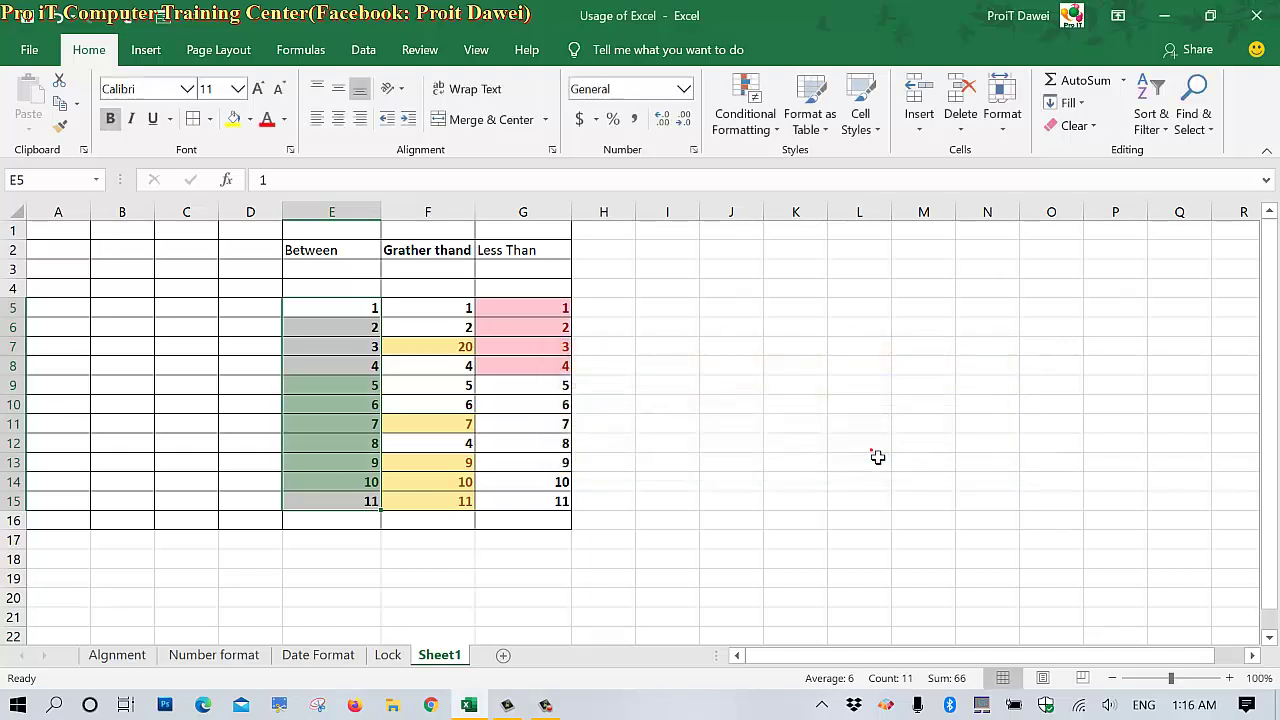
left_click(720, 523)
Step: Check the numbers in cells E9 to E14 one by one against the Between rule
left_click(350, 387)
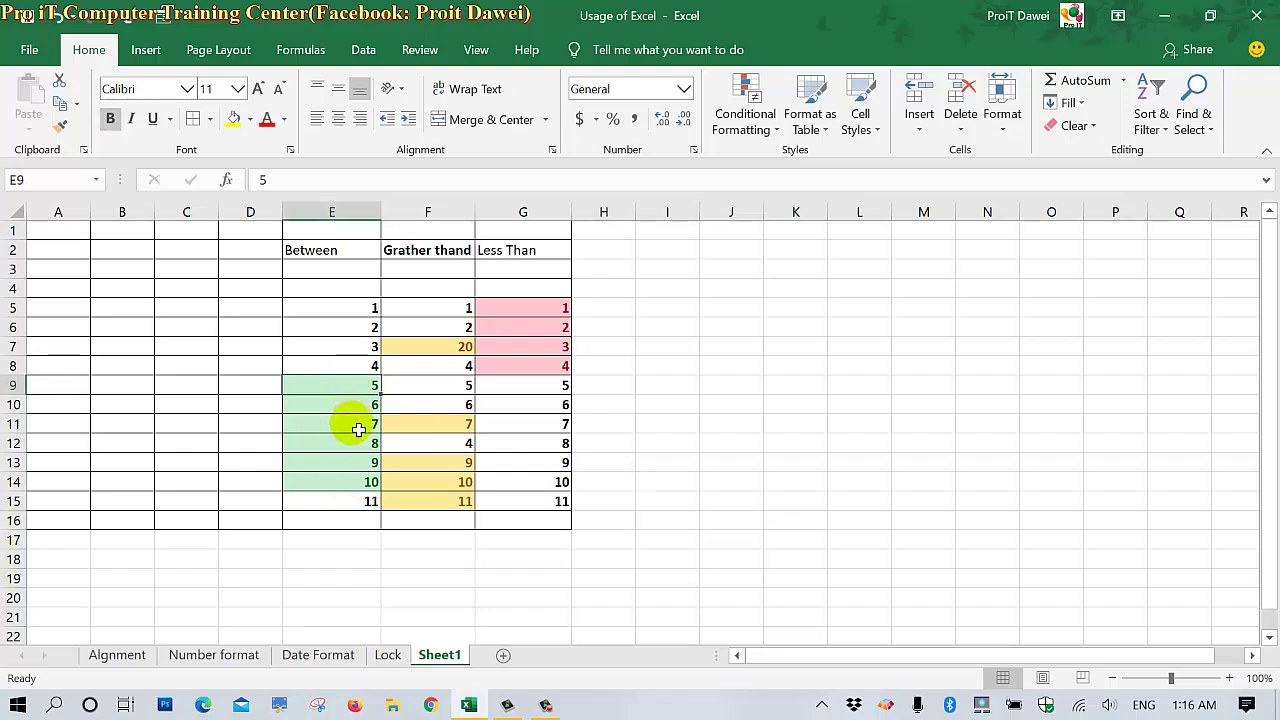
left_click(357, 408)
left_click(357, 426)
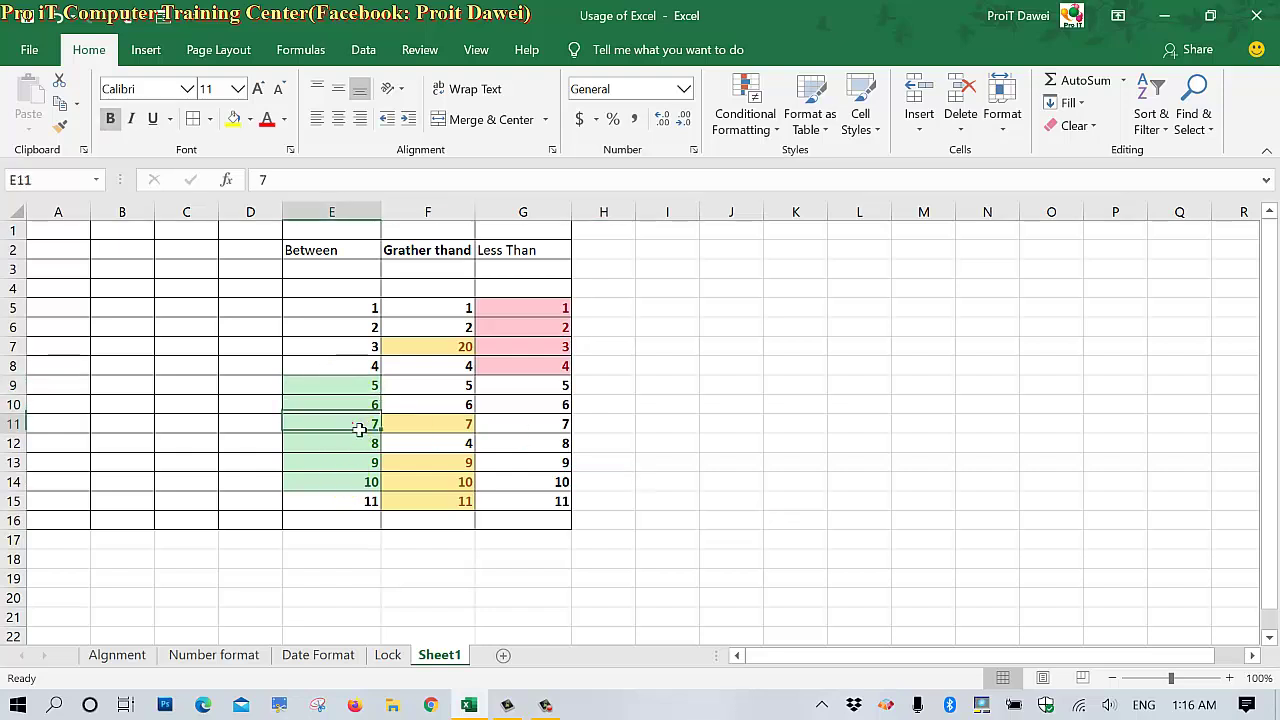
left_click(352, 441)
left_click(358, 463)
left_click(355, 483)
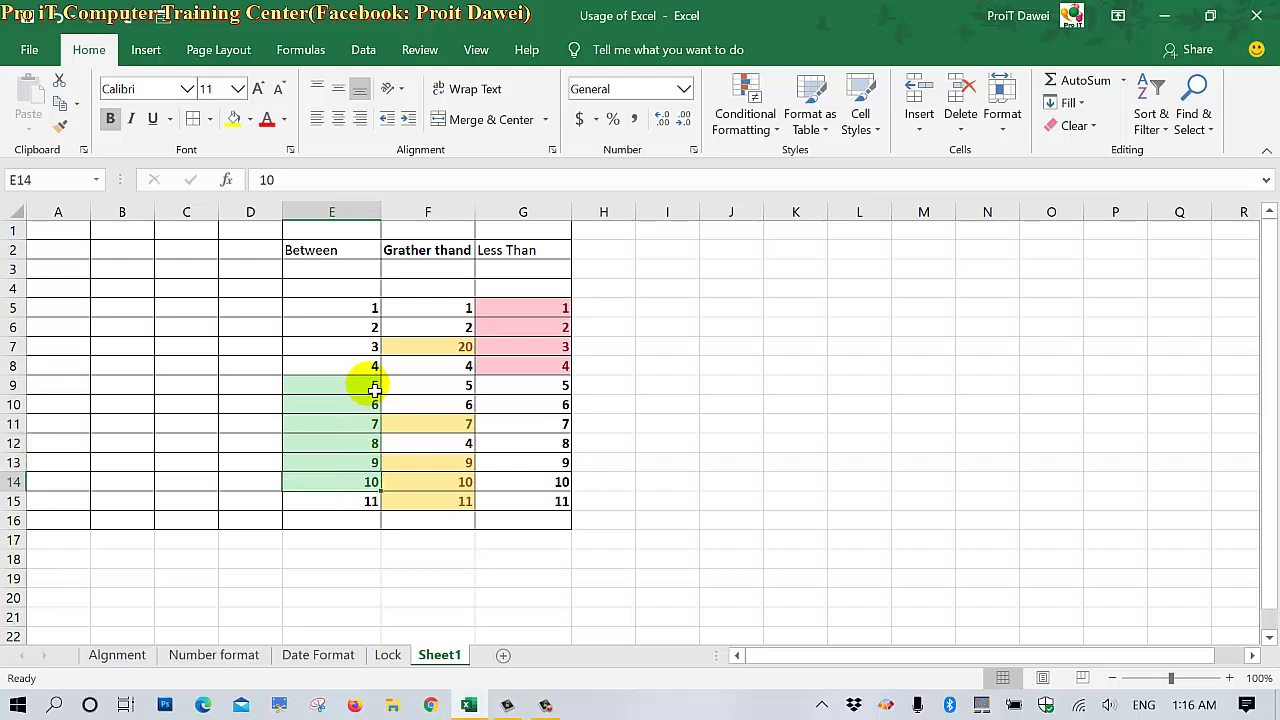
Step: Test the Between rule by changing cell E5 to 6 and cell E7 to 20
left_click(341, 314)
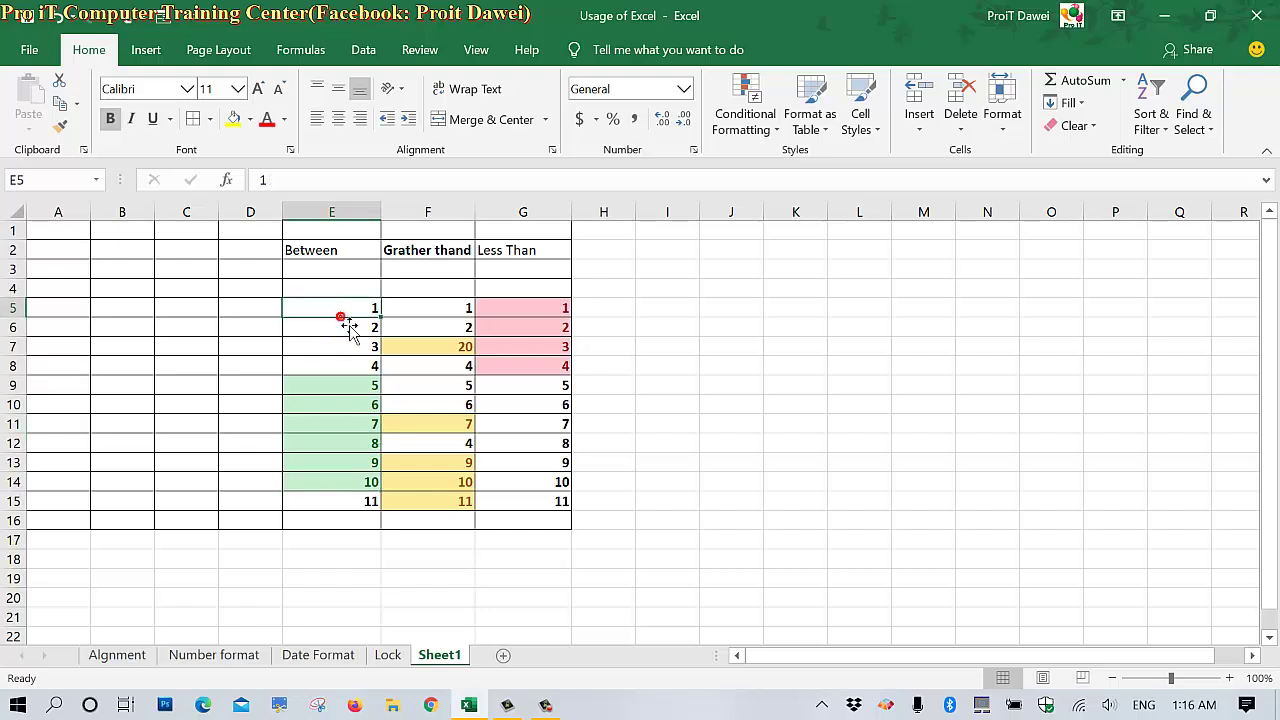
type("6")
key("Return")
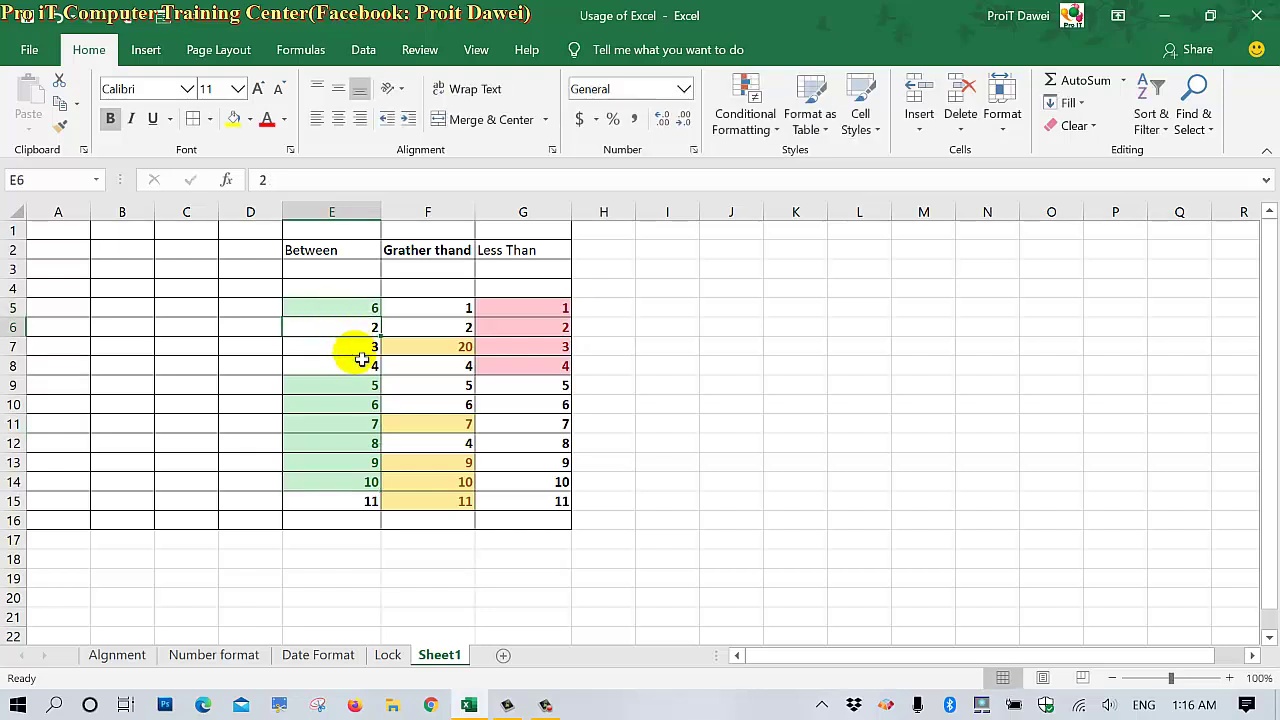
left_click(357, 354)
type("20")
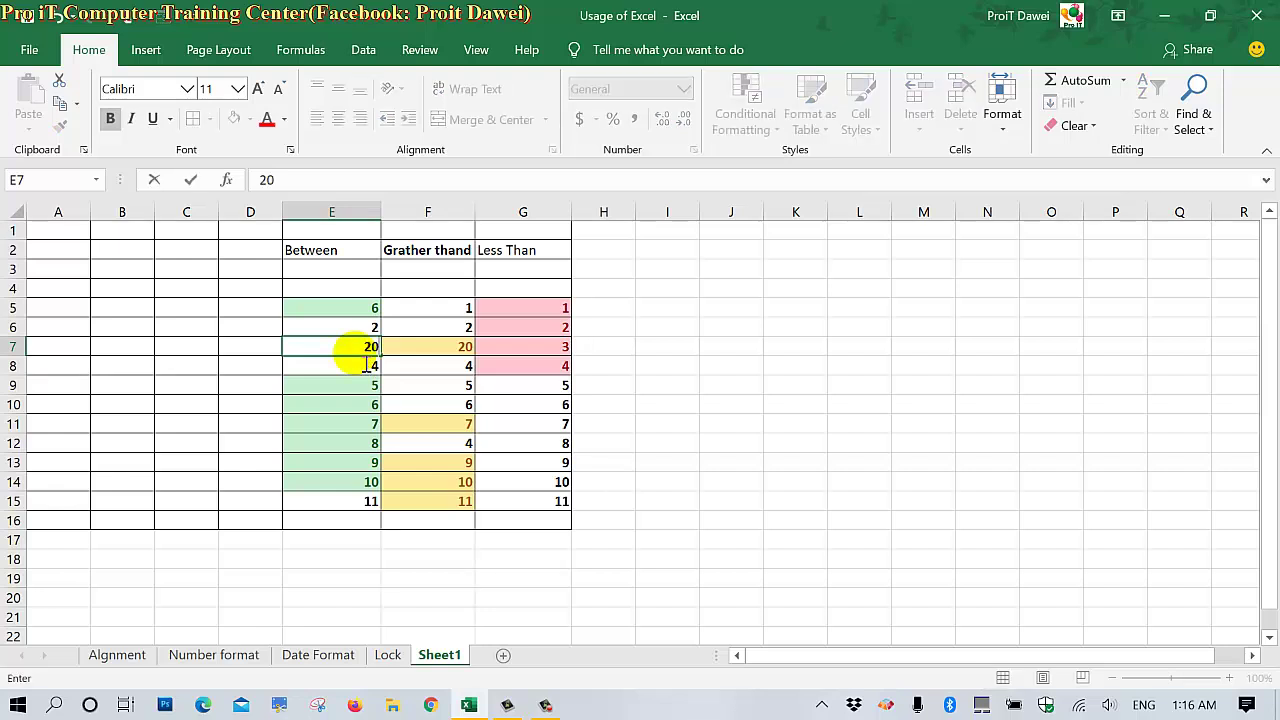
key("Return")
Step: Test the Between rule further by changing E11 to 0, E13 to 2 and E10 to 9
left_click(372, 428)
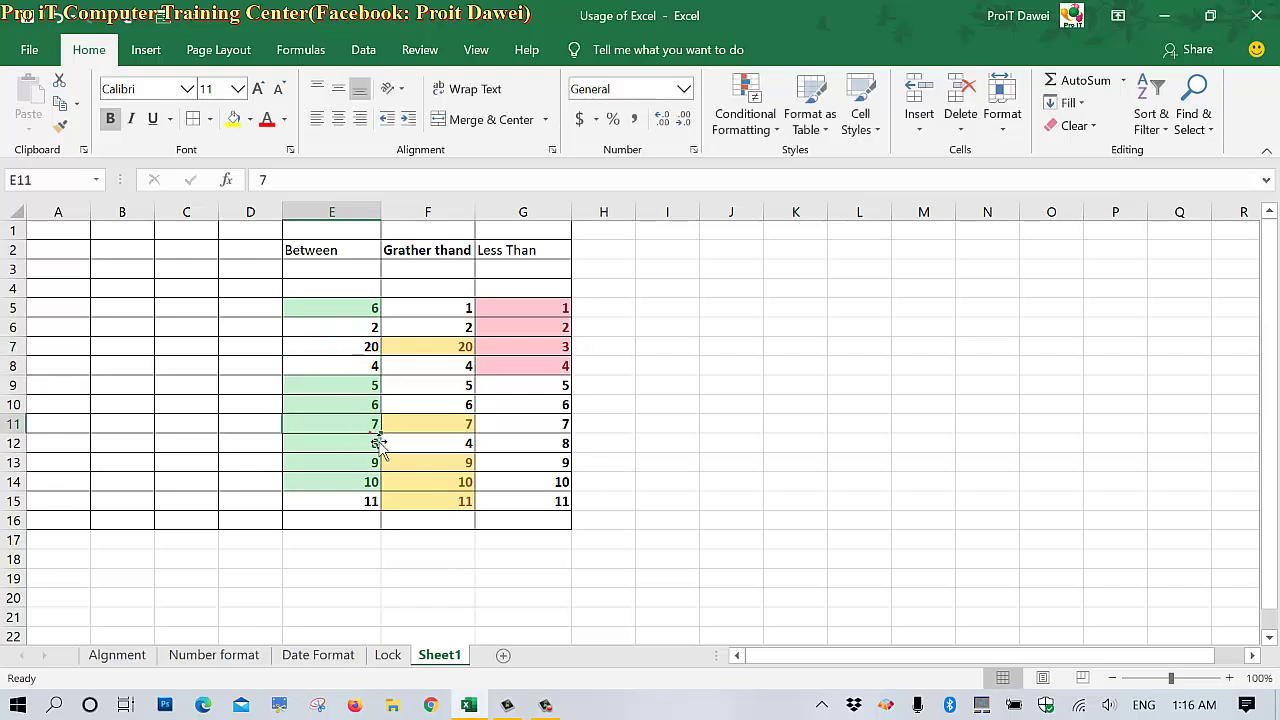
type("0")
key("Return")
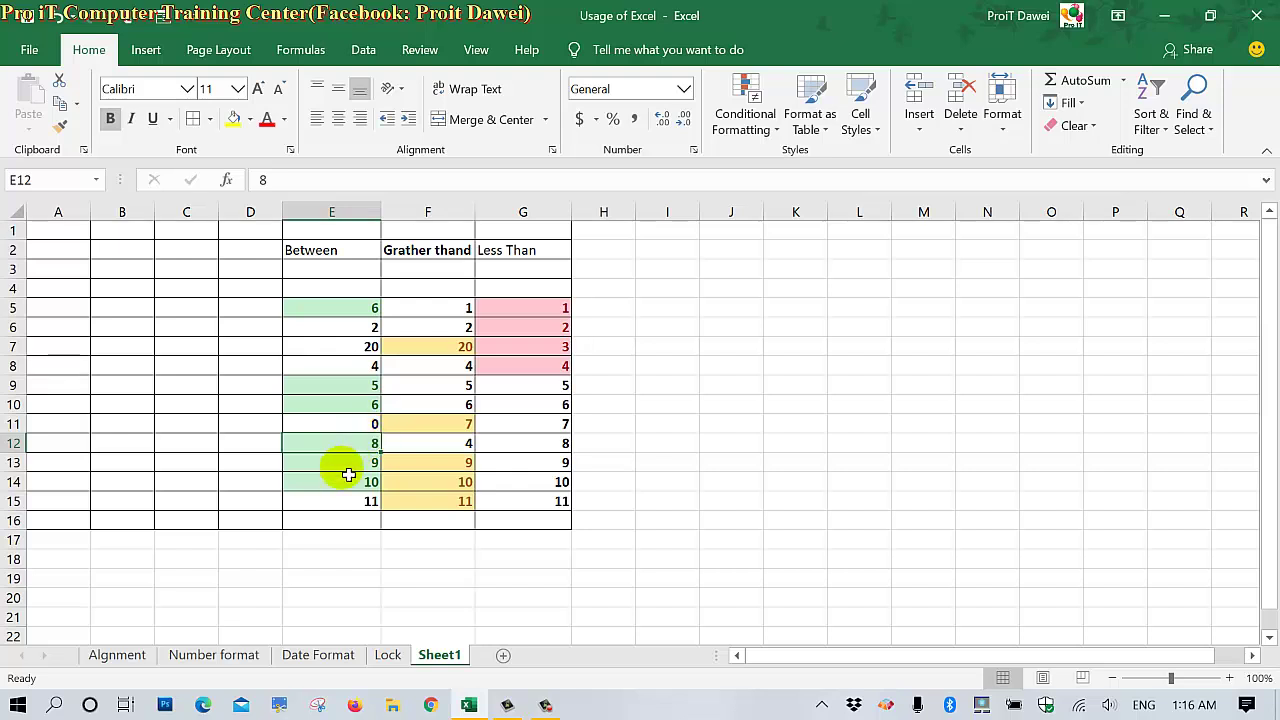
left_click(351, 466)
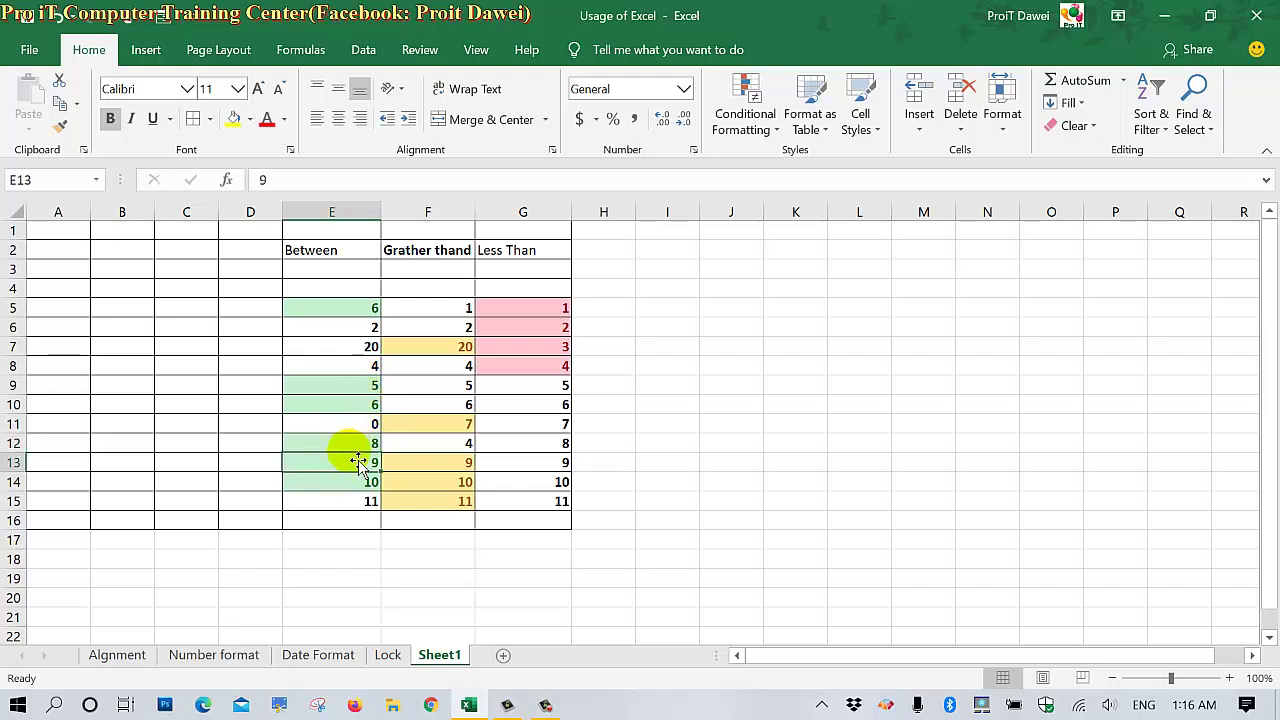
type("2")
key("Return")
left_click(347, 404)
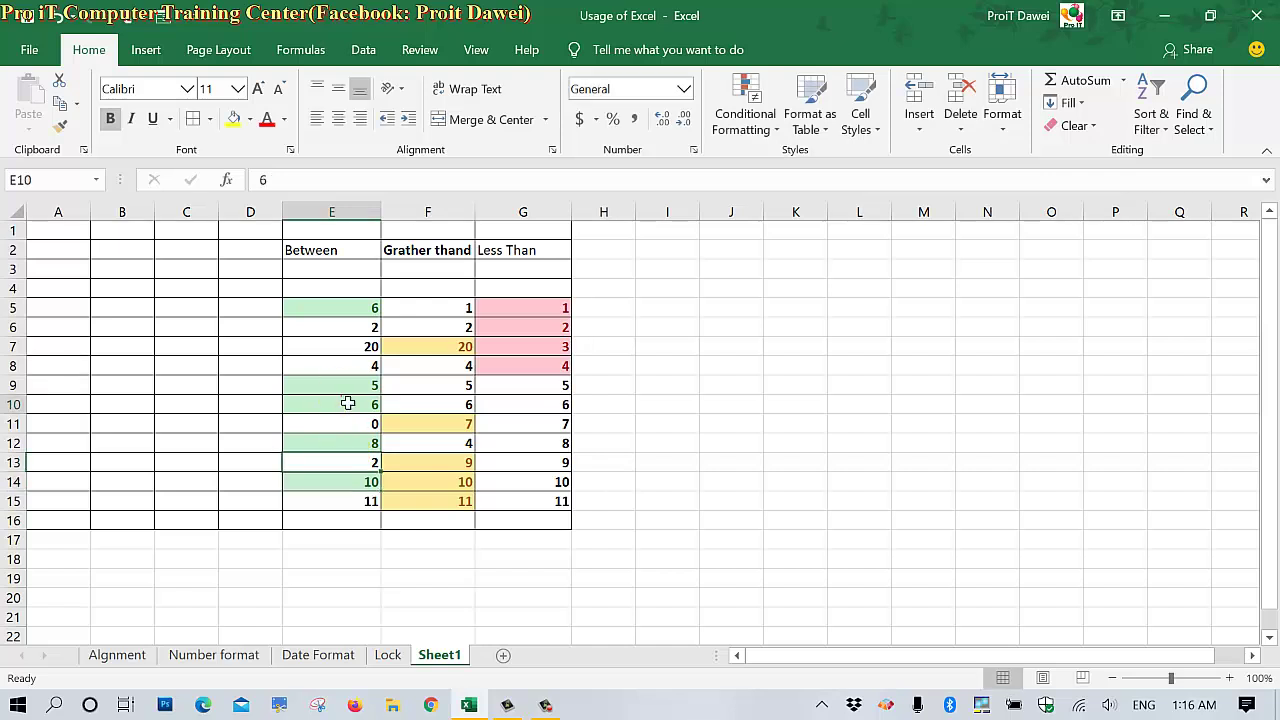
type("9")
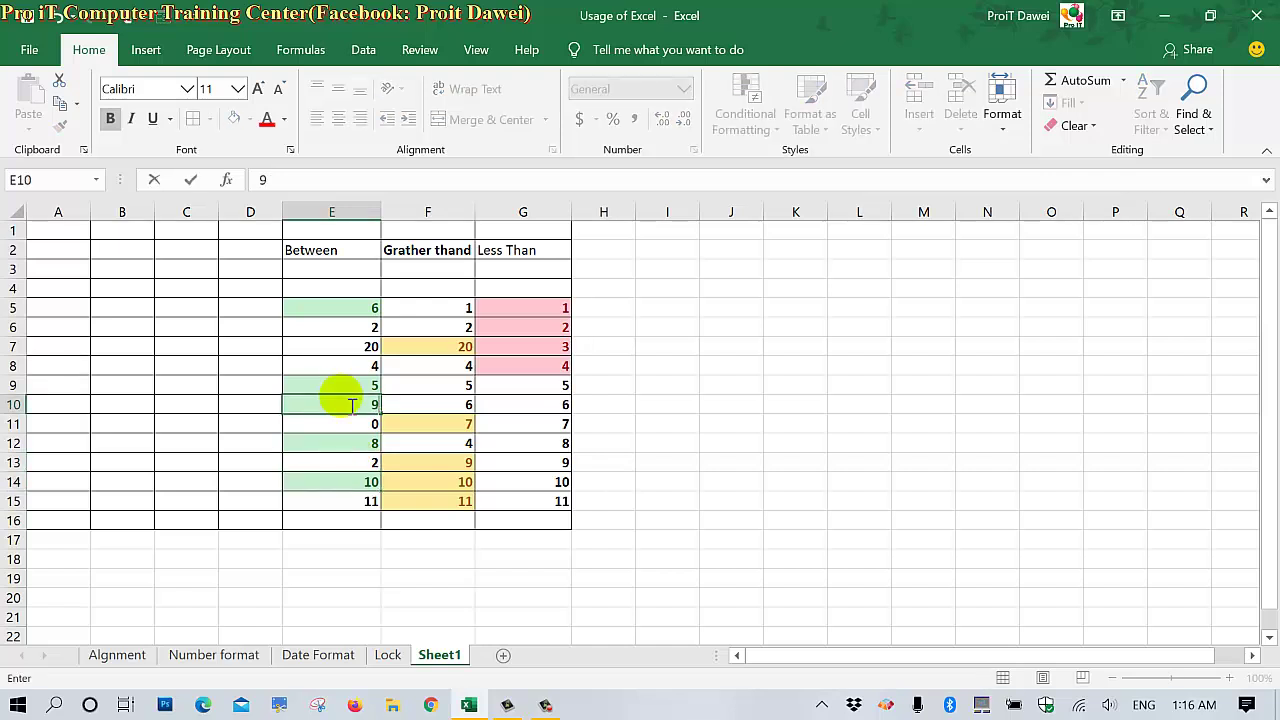
key("Return")
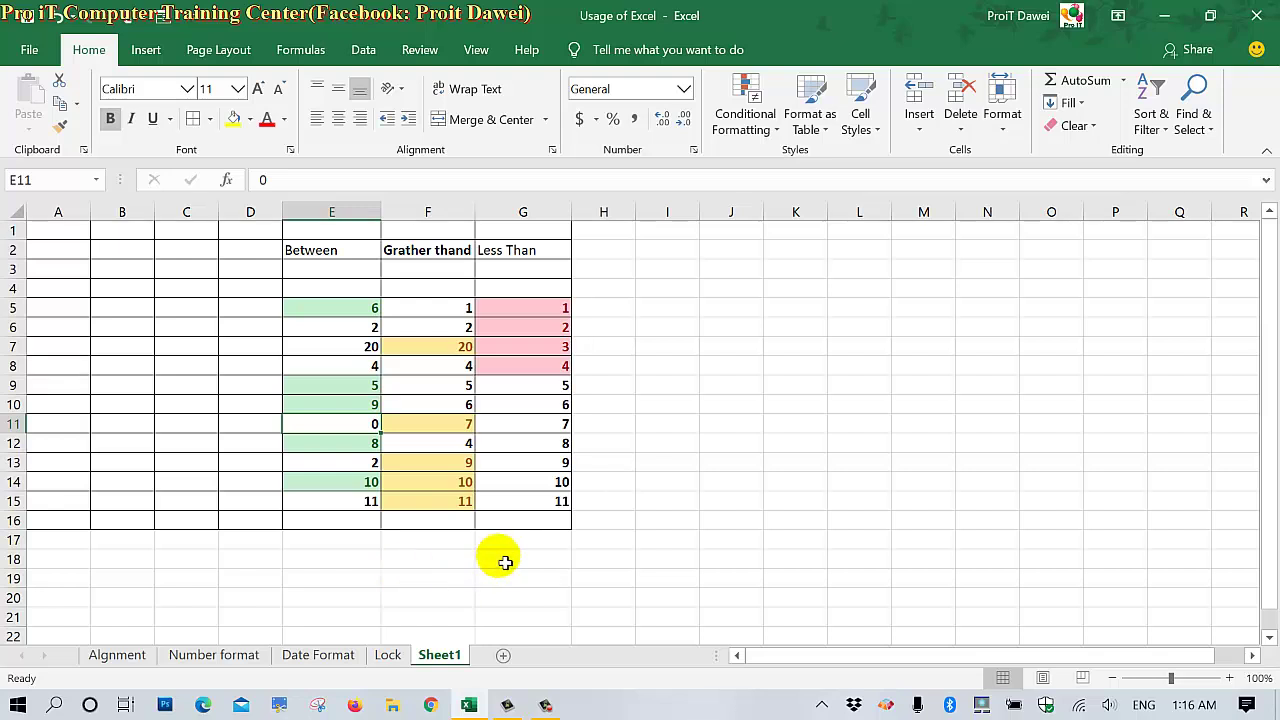
Step: Look over the Highlight Cells Rules options and enter the heading "Equala to" in cell D2
left_click(745, 130)
mouse_move(770, 180)
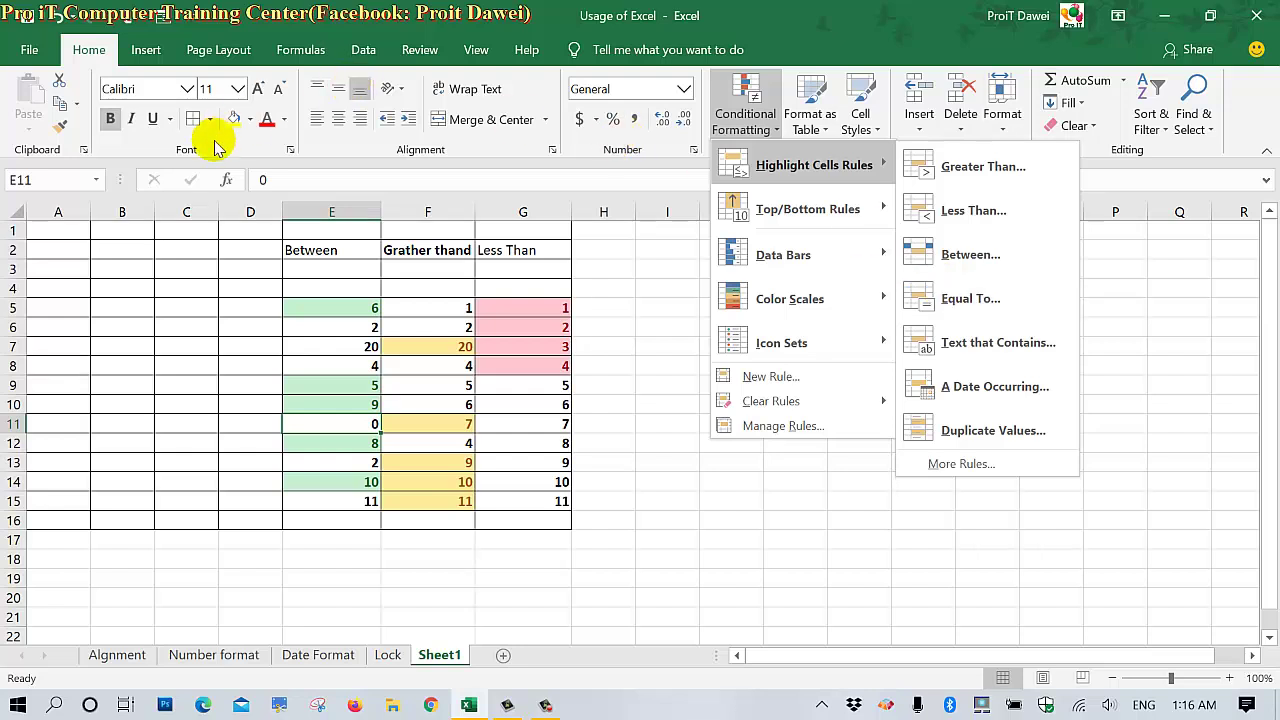
left_click(250, 252)
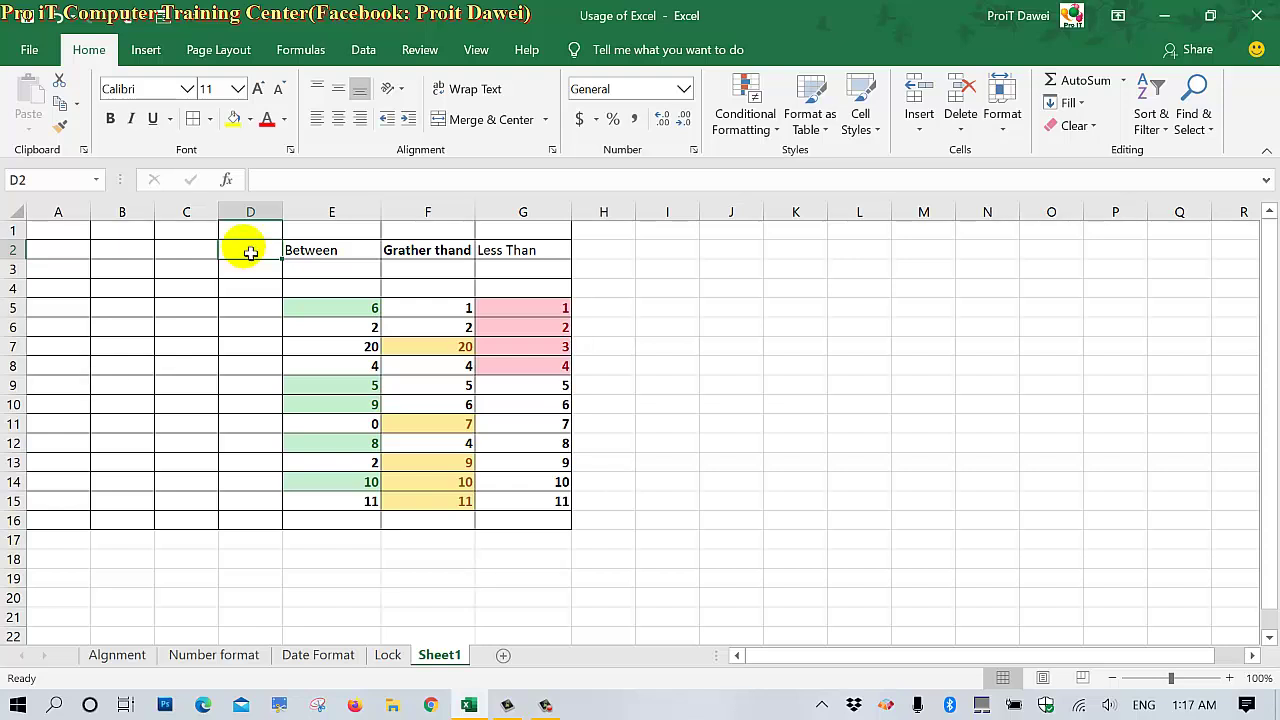
type("q")
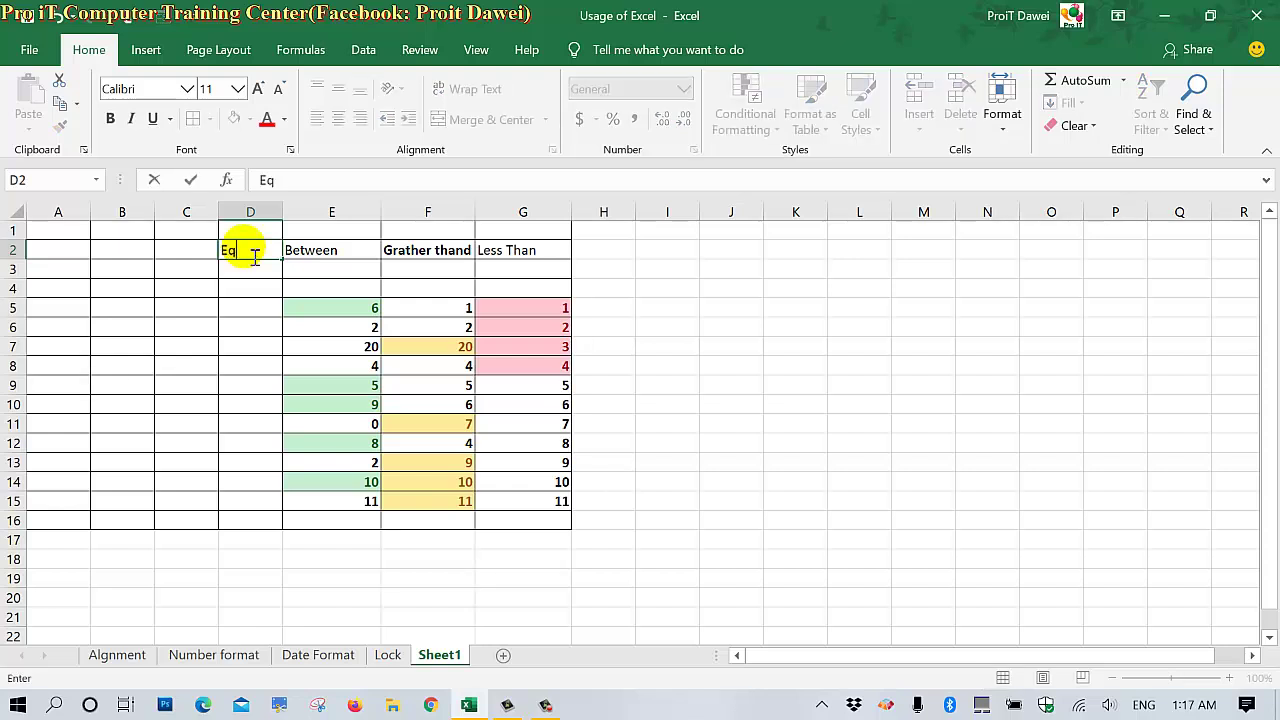
type("uala to")
left_click(254, 286)
Step: Enter 1 and 2 in cells D3 and D4 and extend the series to 13 in D15
left_click(257, 274)
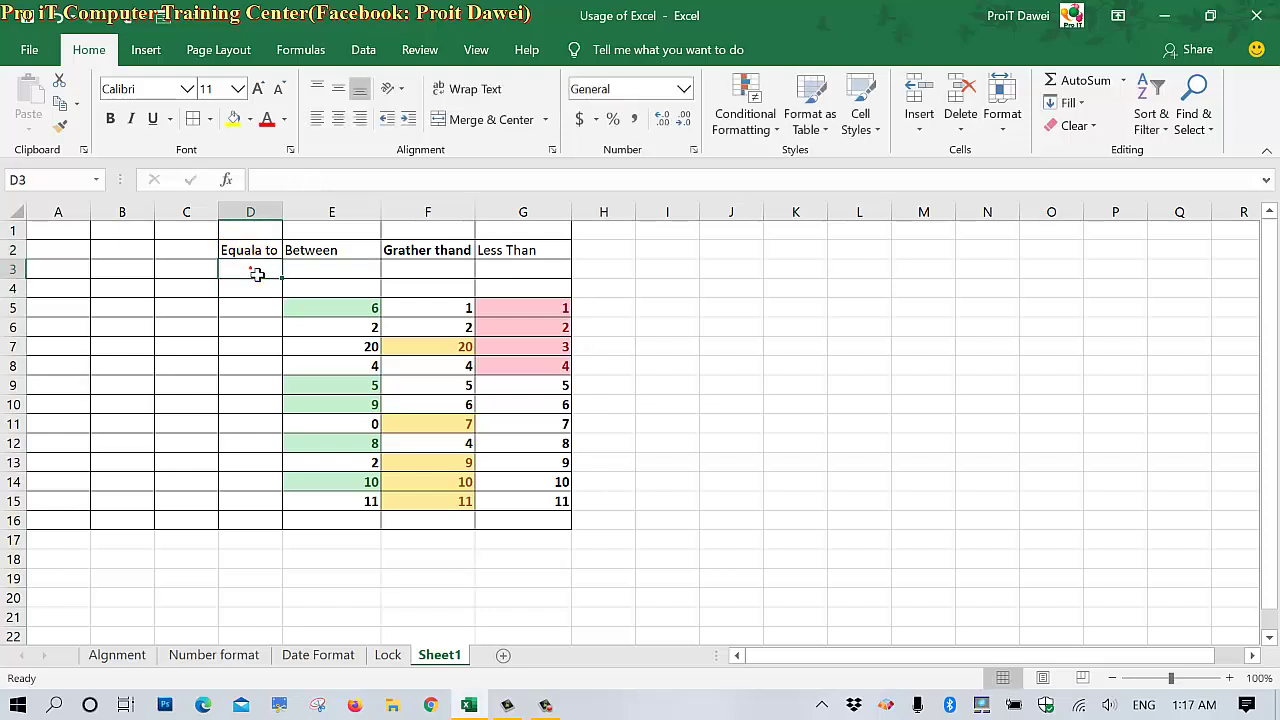
type("1")
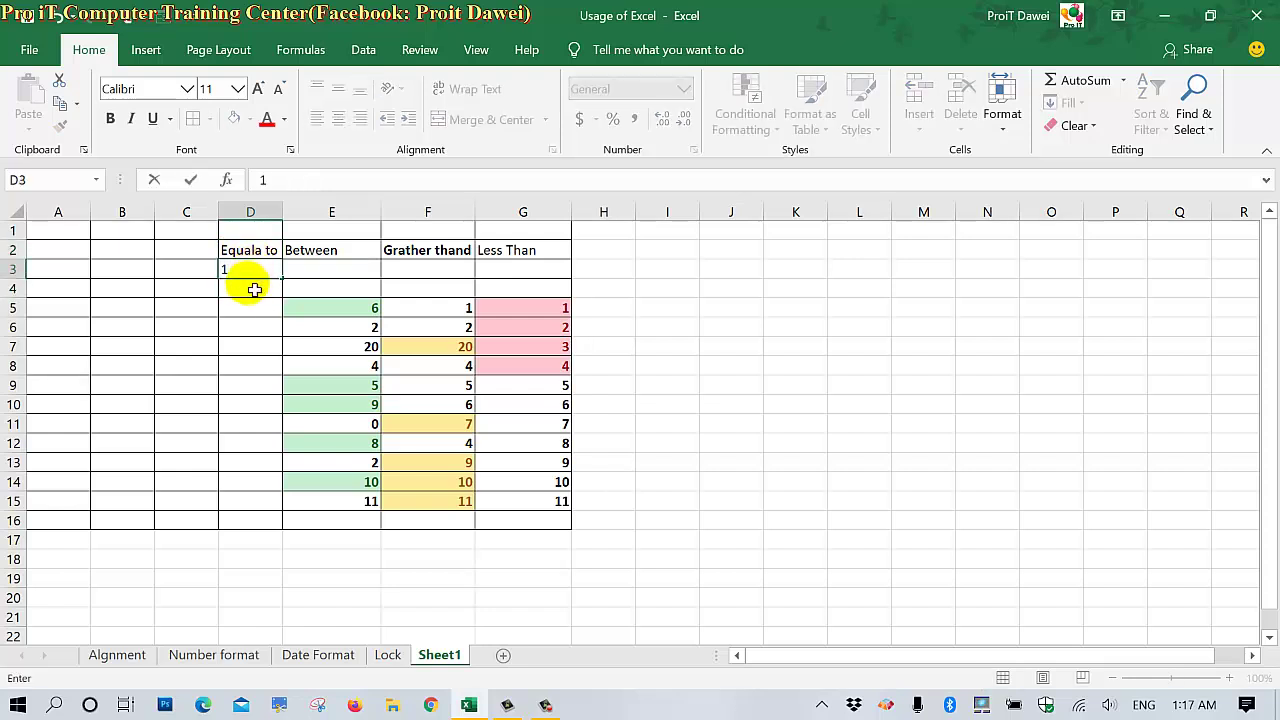
left_click(254, 289)
type("2")
left_click(251, 323)
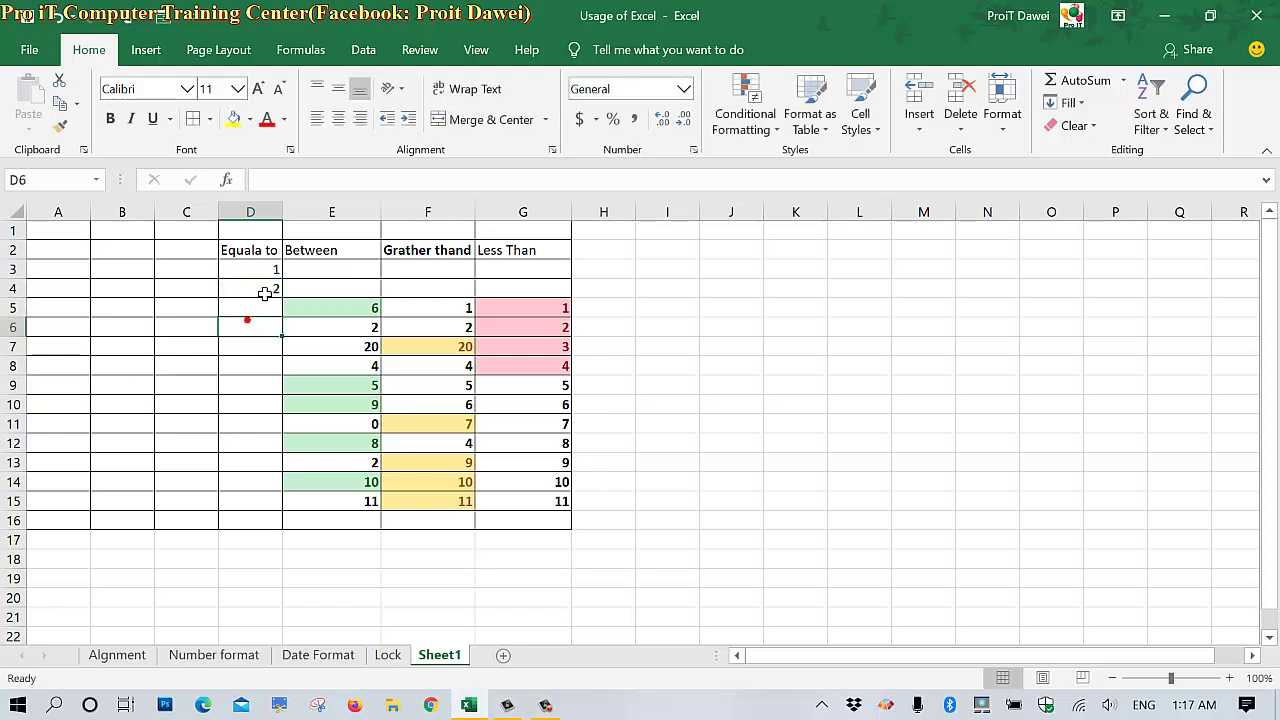
left_click_drag(263, 274, 274, 504)
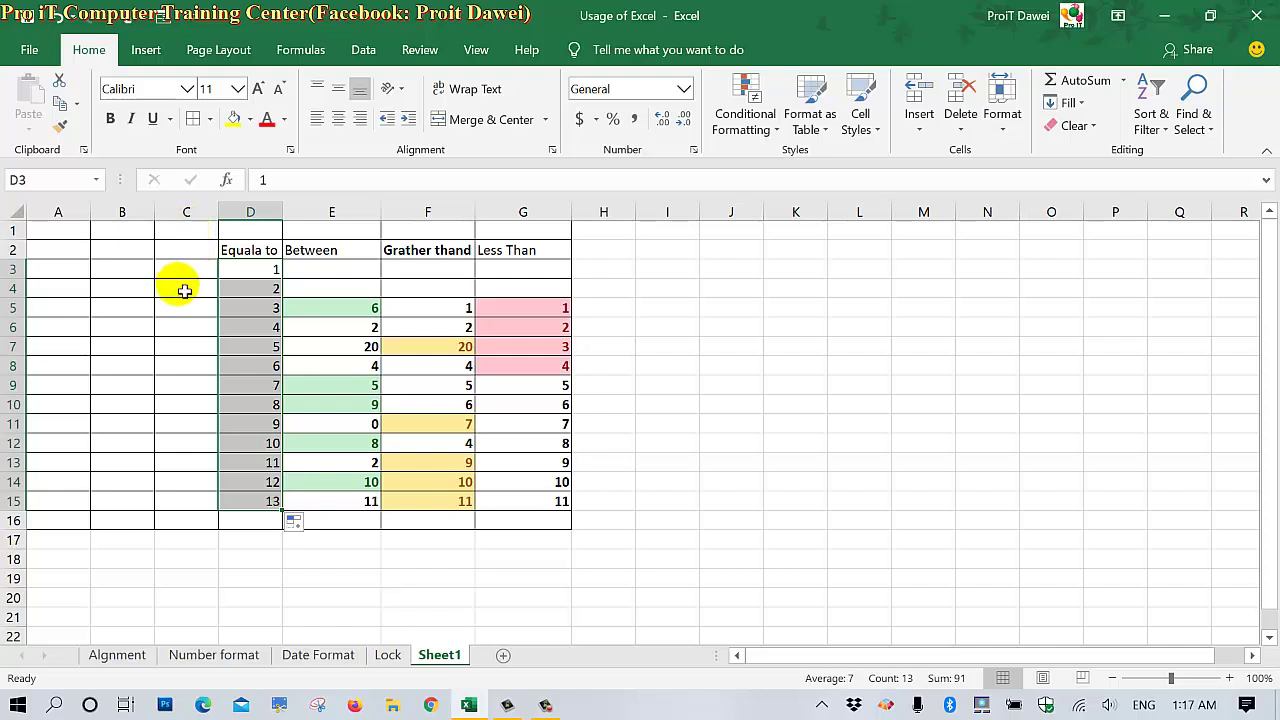
Step: Copy the "Equala to" heading from D2 into C2 and widen column D
left_click(240, 251)
left_click_drag(281, 258, 290, 265)
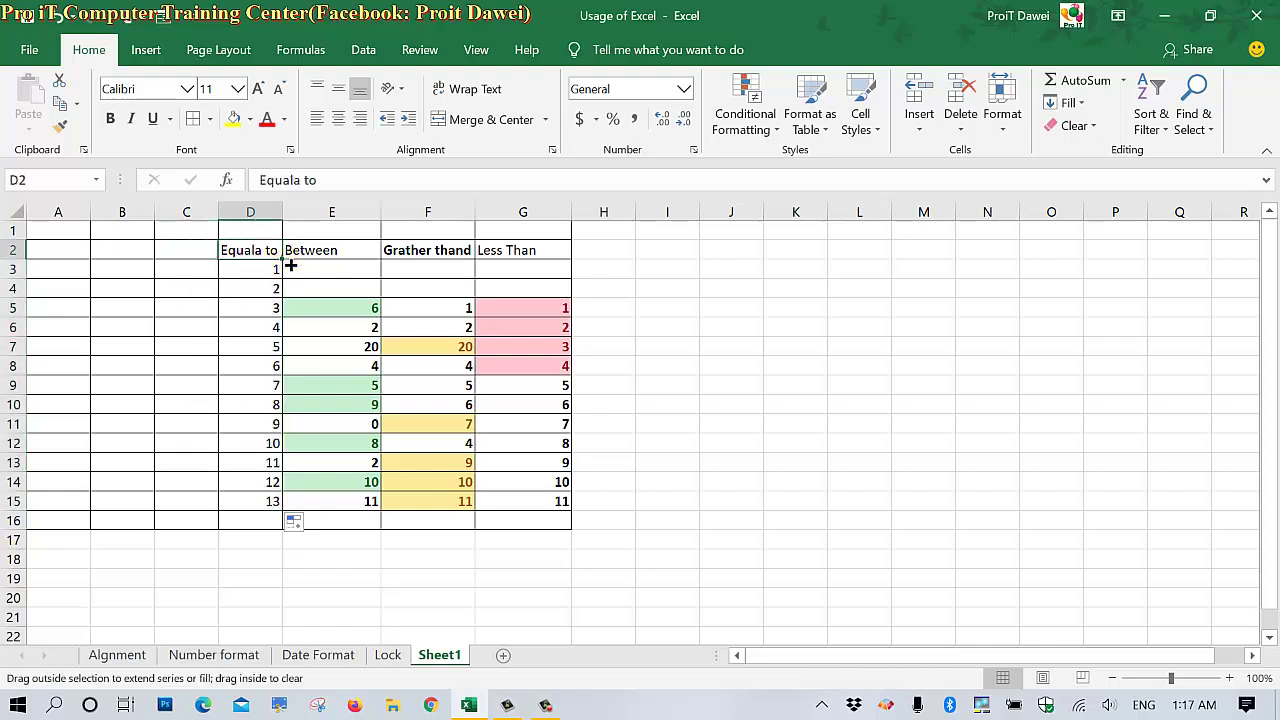
left_click_drag(195, 264, 180, 252)
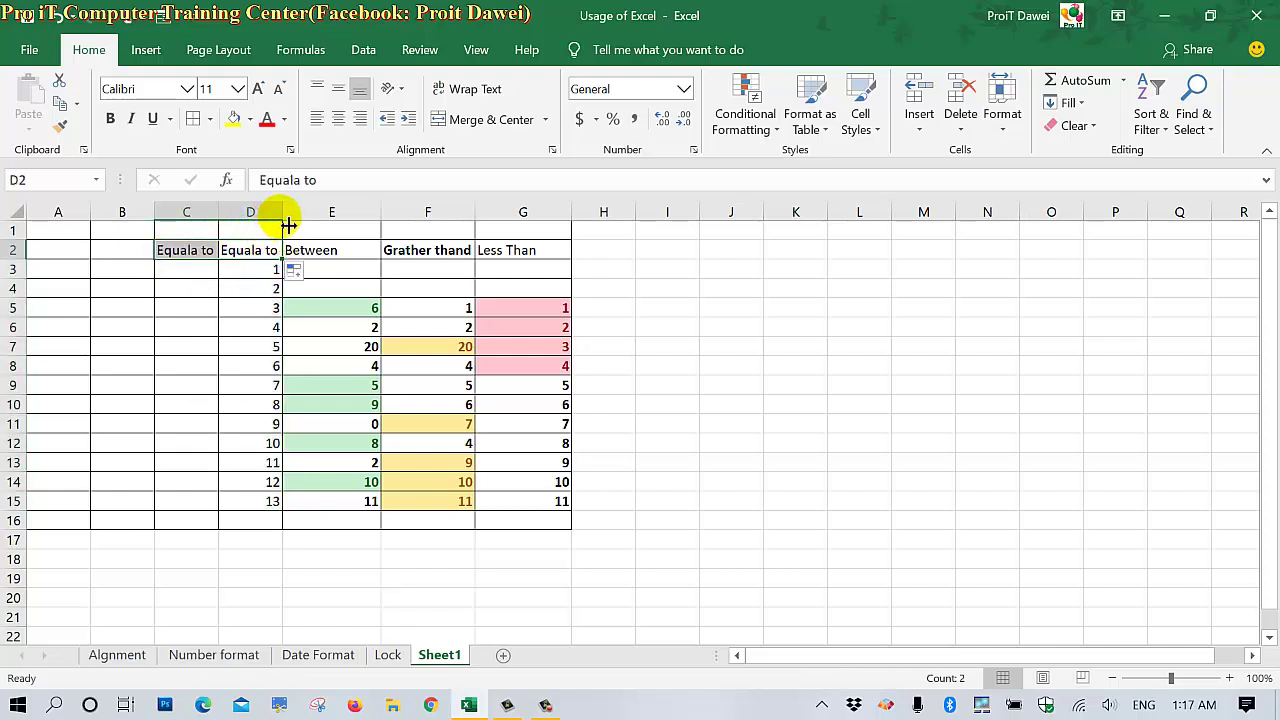
left_click_drag(284, 218, 308, 224)
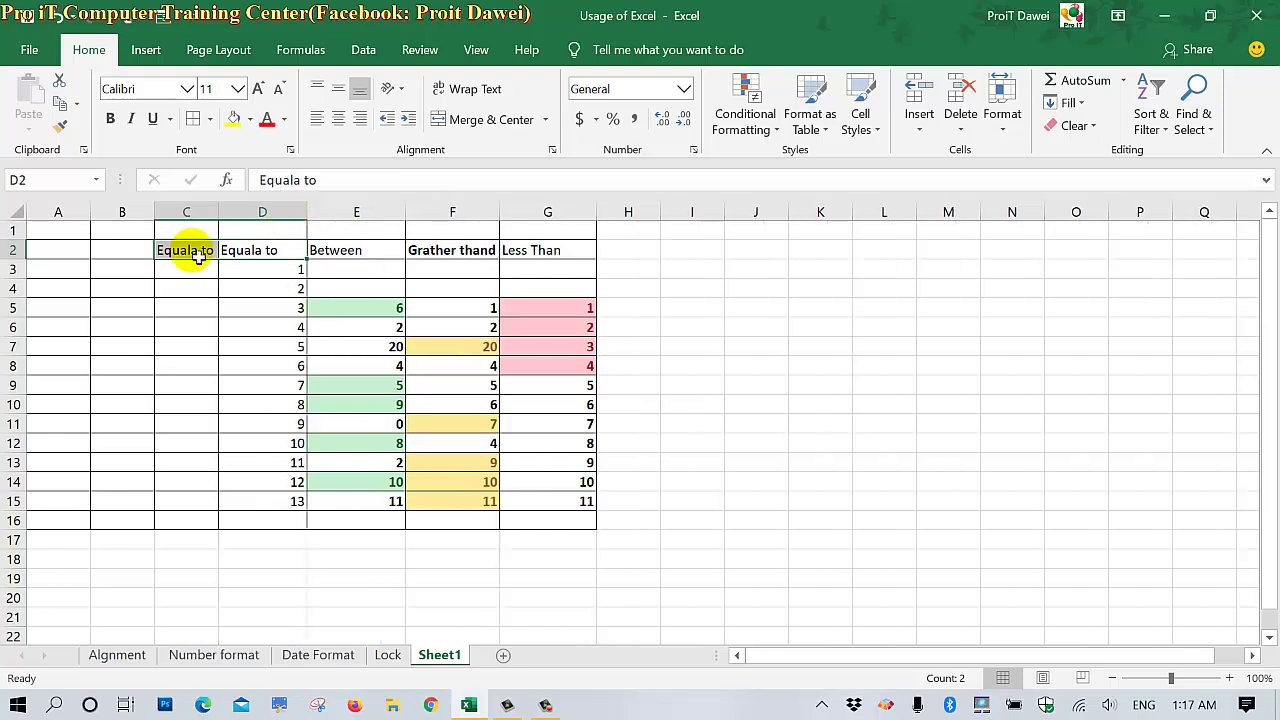
left_click(277, 308)
left_click(277, 346)
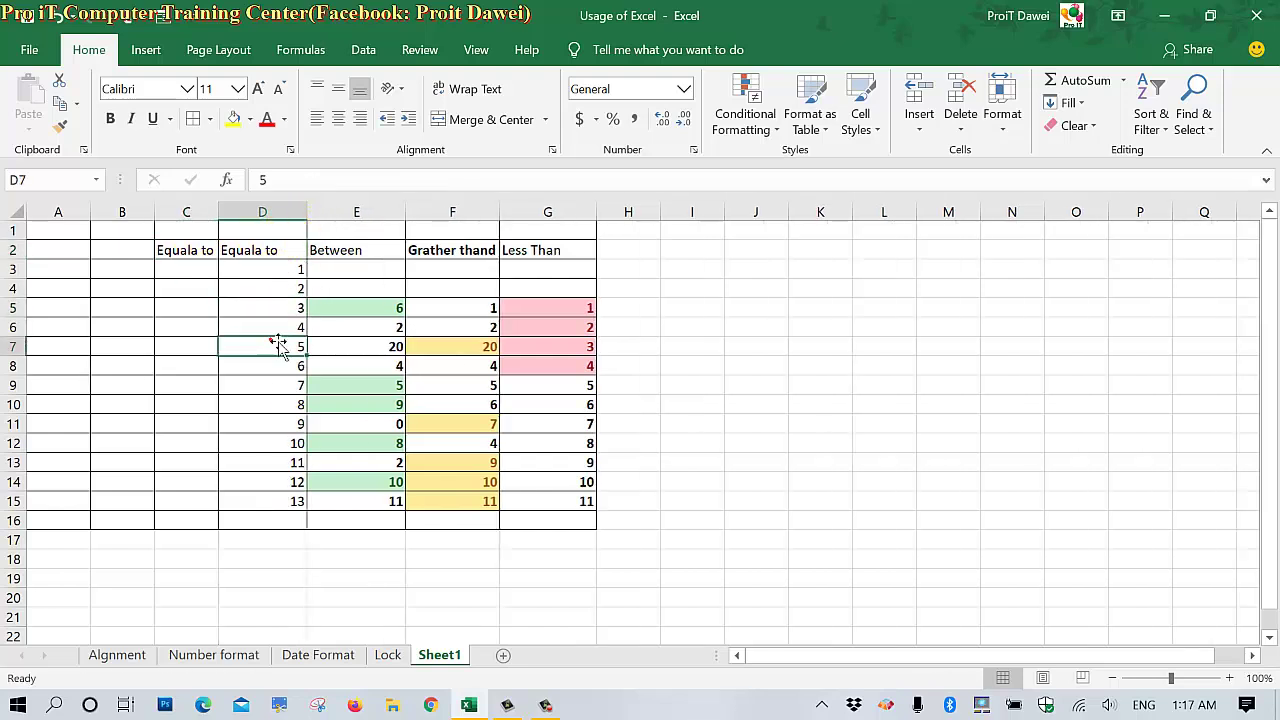
left_click(240, 252)
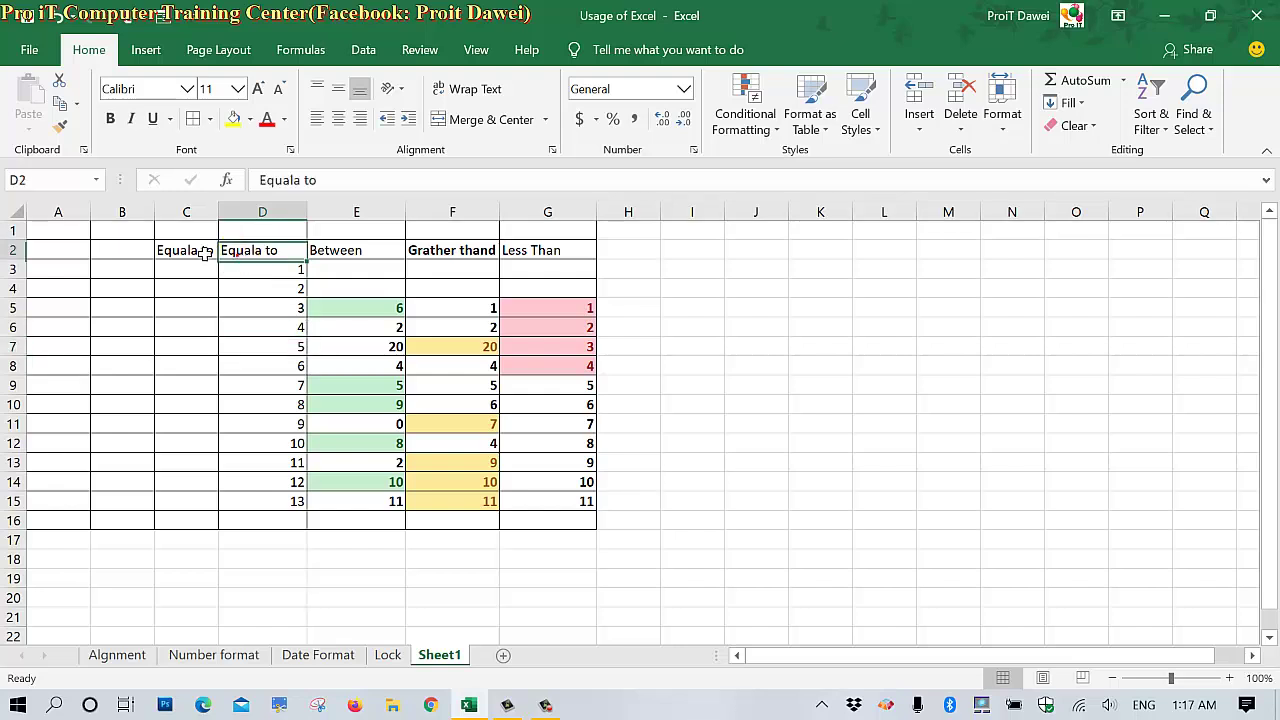
Step: Delete the duplicate "Equala to" heading from cell C2
left_click(197, 251)
key("Delete")
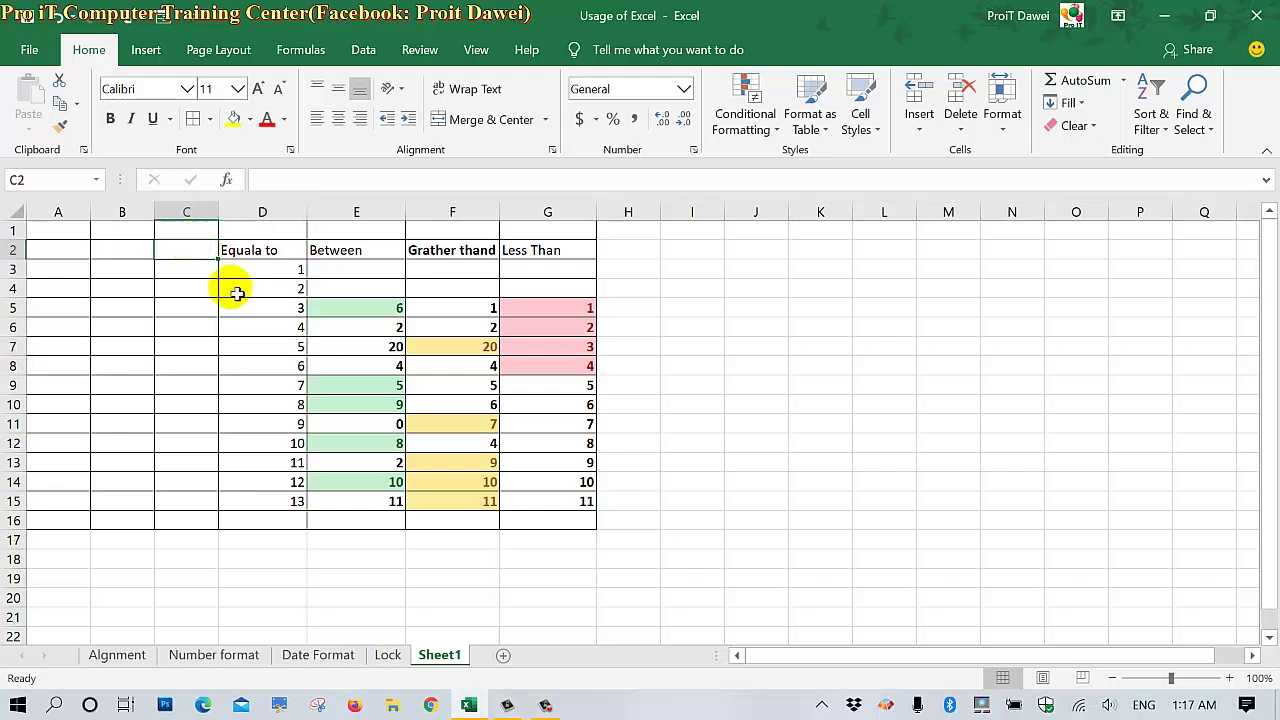
left_click(254, 352)
Step: Start an Equal To highlight rule on D3:D15 with 6 as the comparison value
left_click_drag(275, 270, 285, 500)
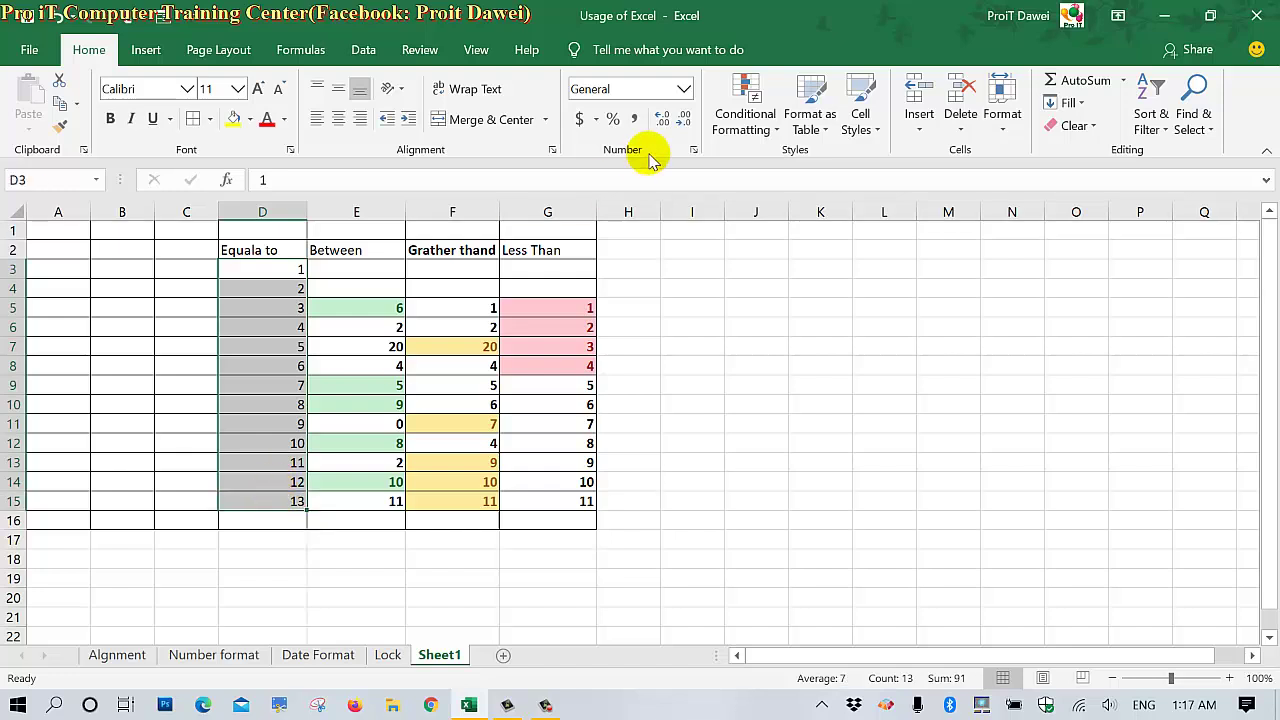
left_click(730, 108)
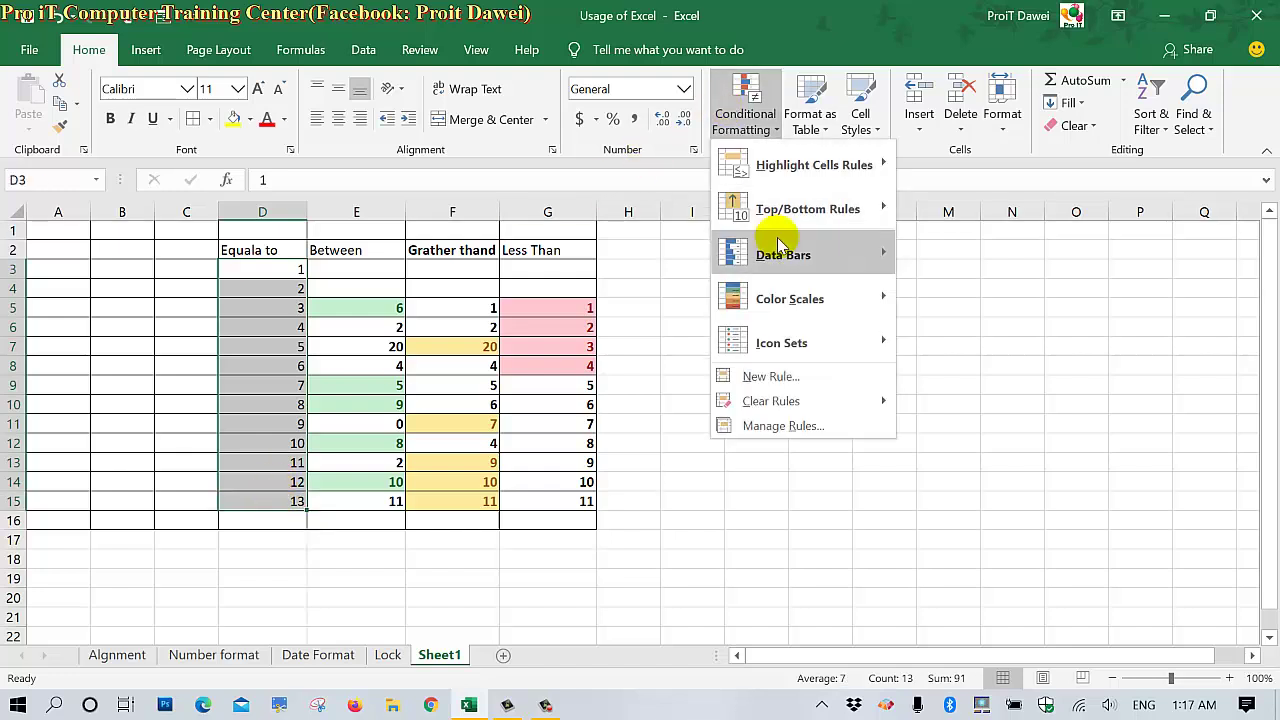
mouse_move(810, 165)
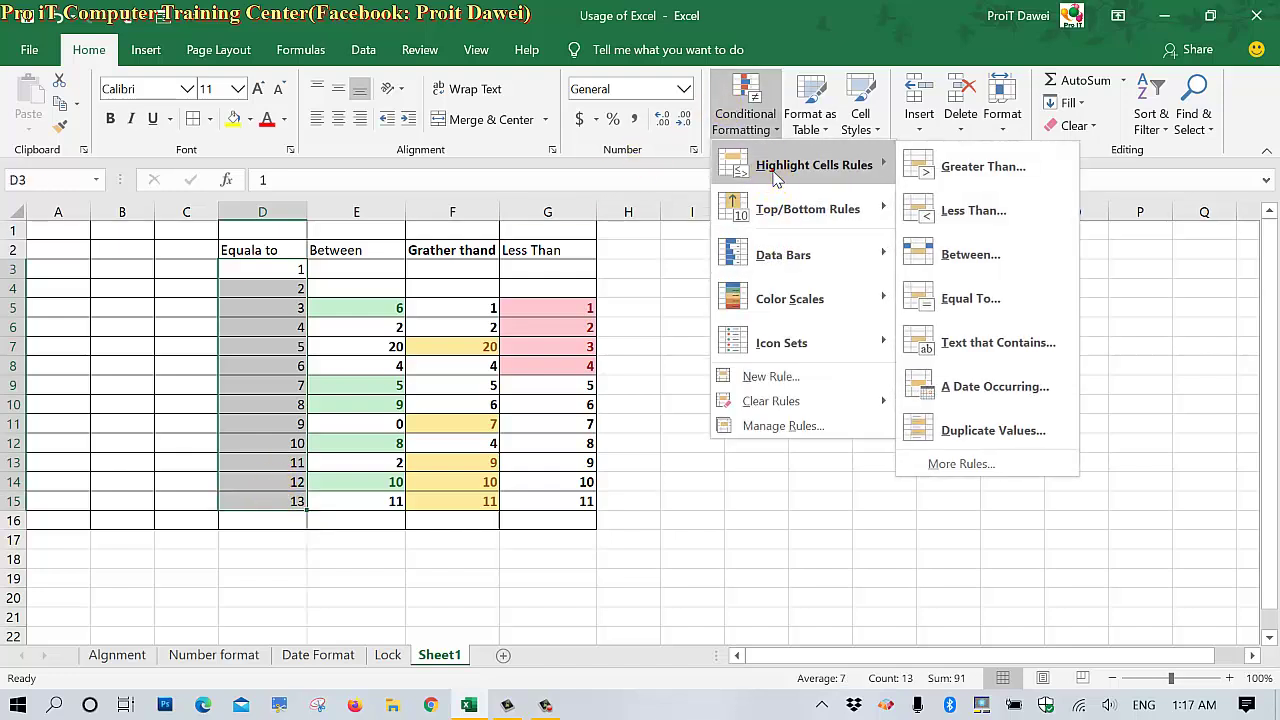
left_click(990, 298)
left_click_drag(731, 358, 814, 309)
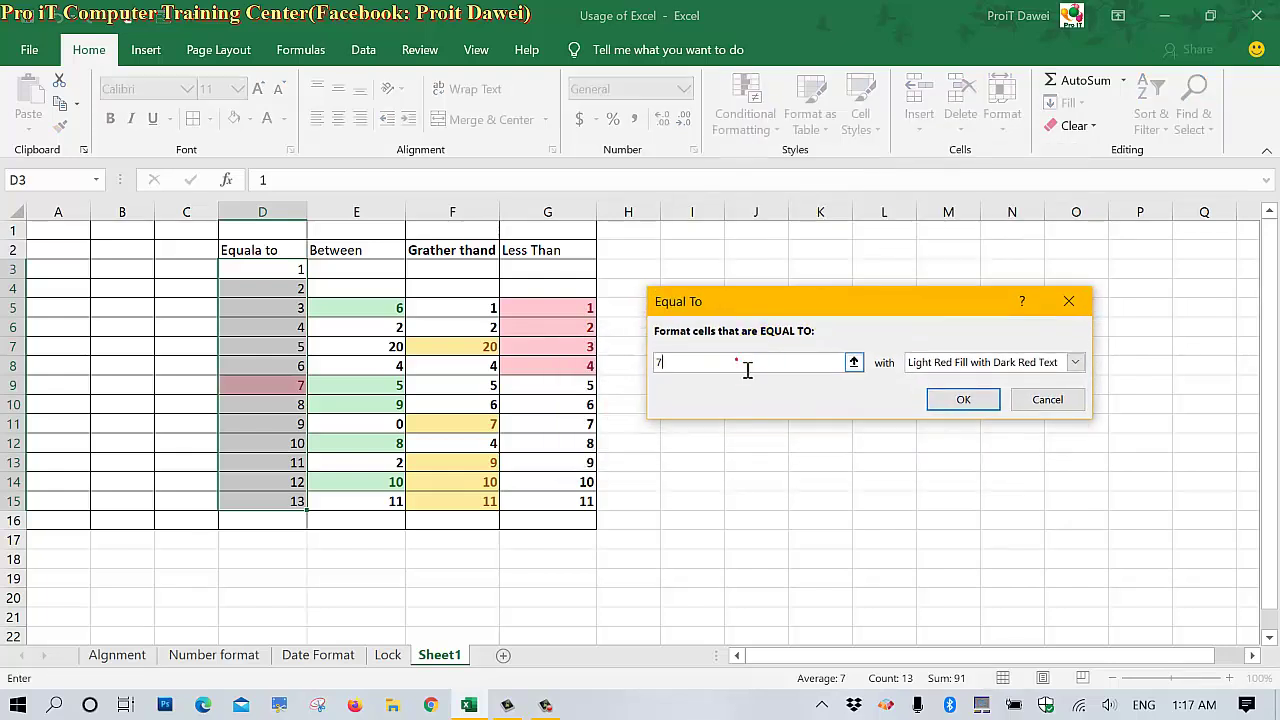
key("BackSpace")
type("6")
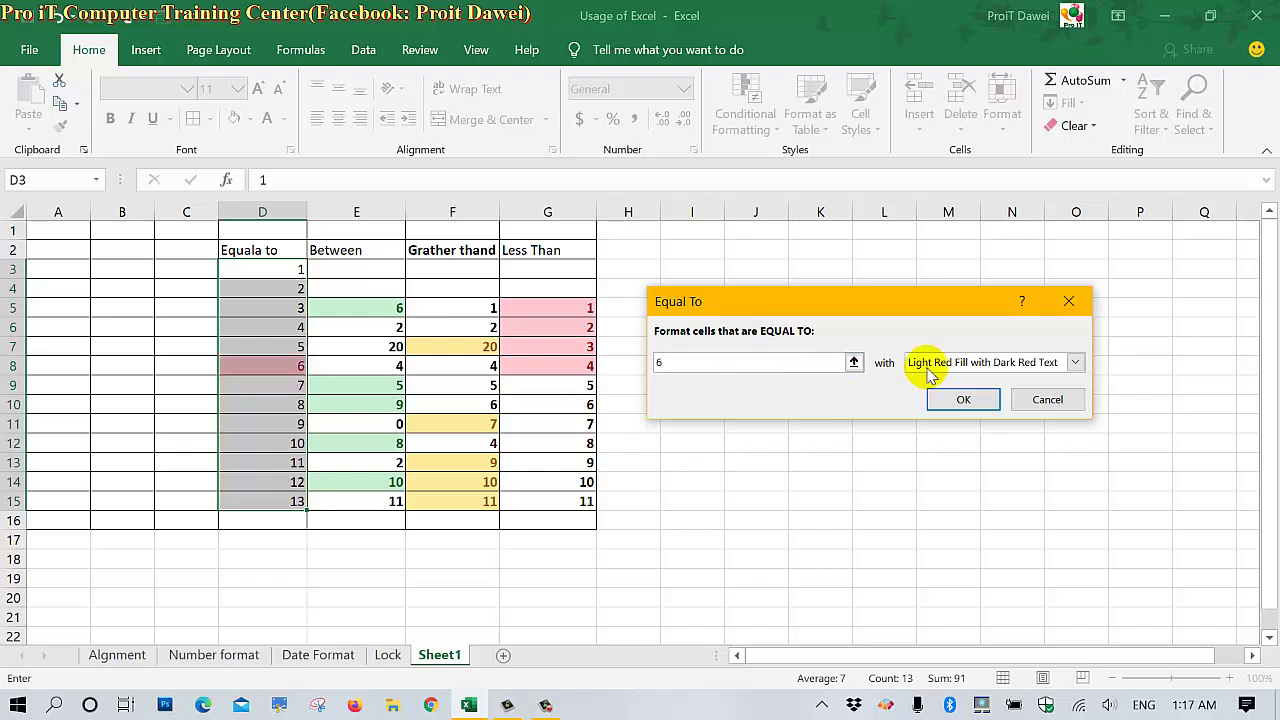
Step: Try the Light Red Fill and Red Border preset formats for the Equal To rule
left_click(930, 370)
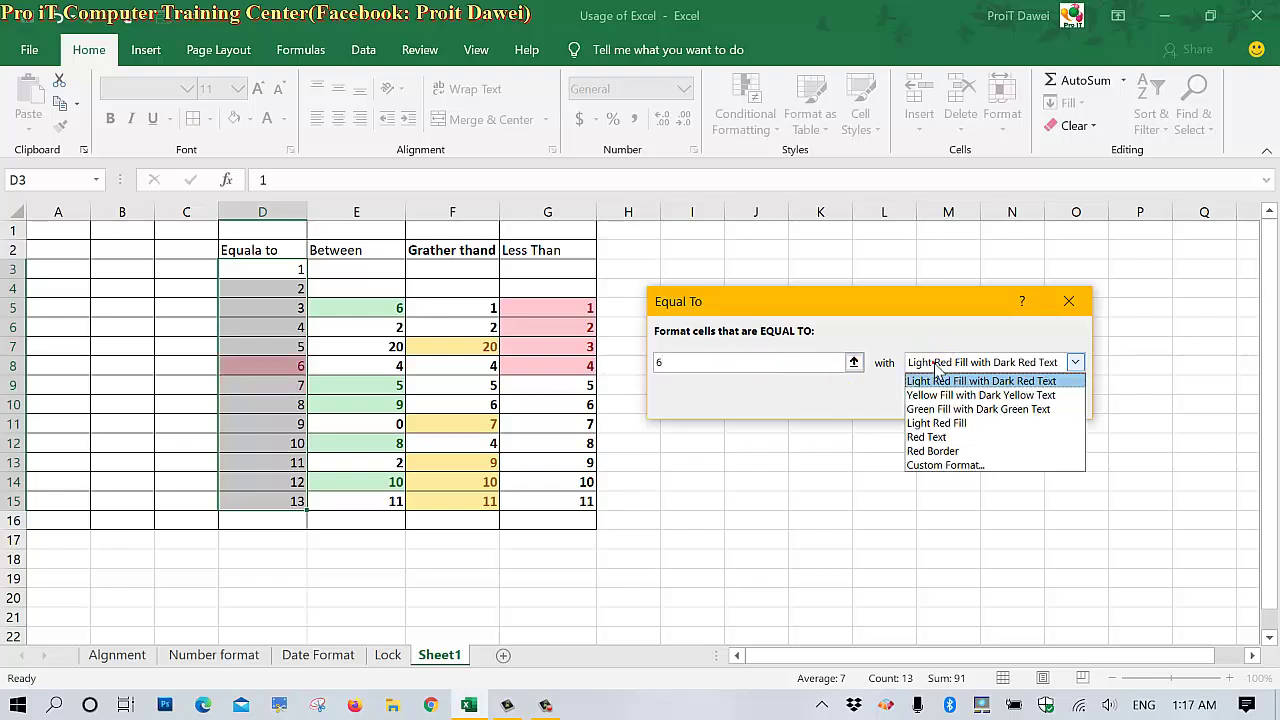
left_click(922, 423)
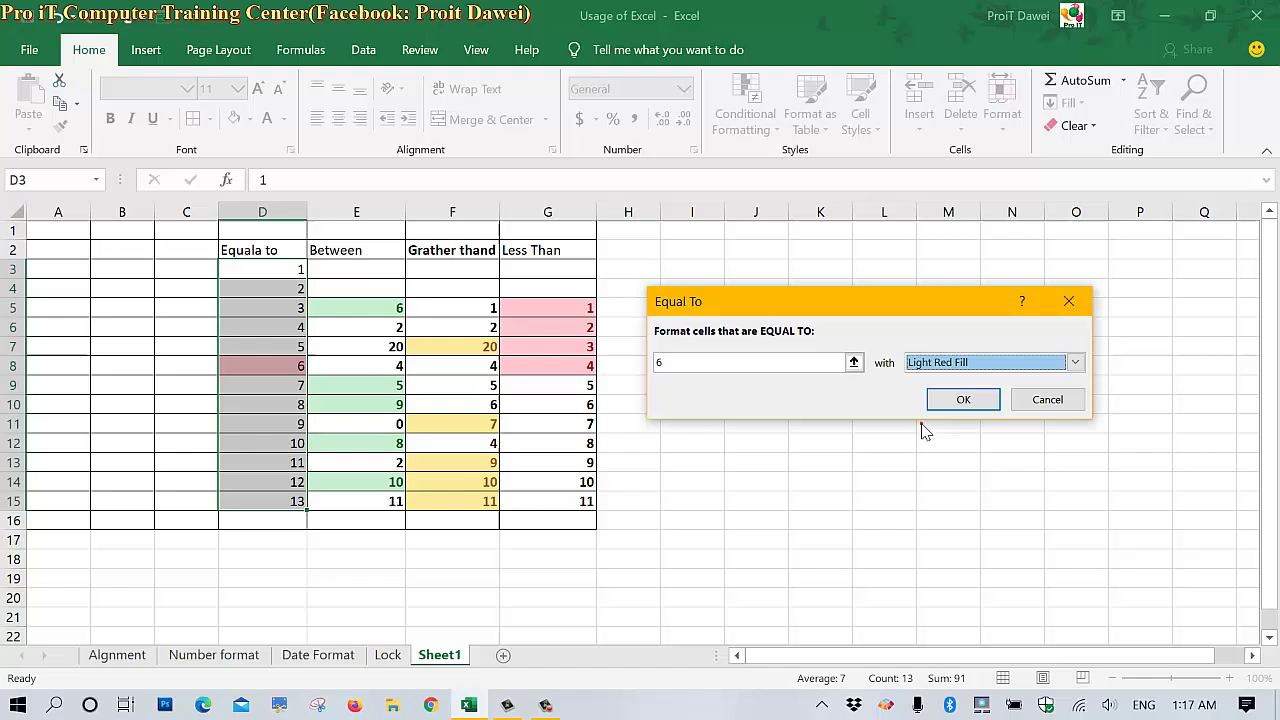
left_click(937, 364)
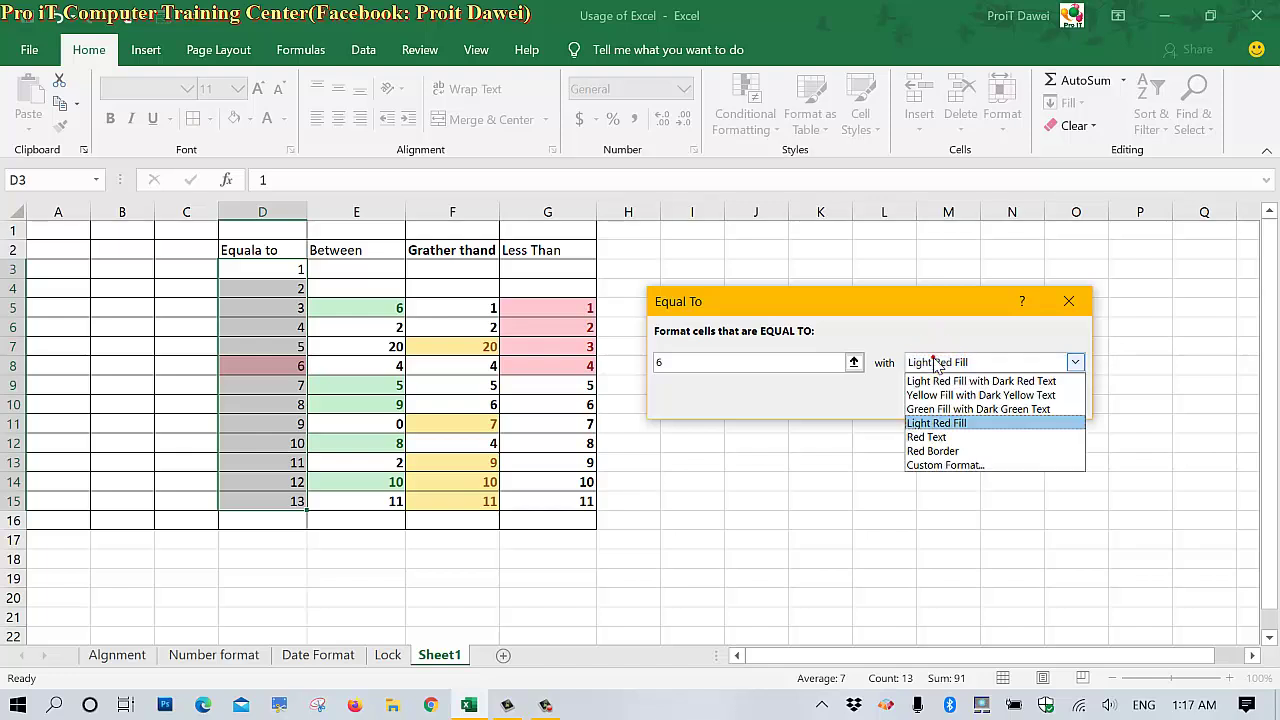
left_click(950, 451)
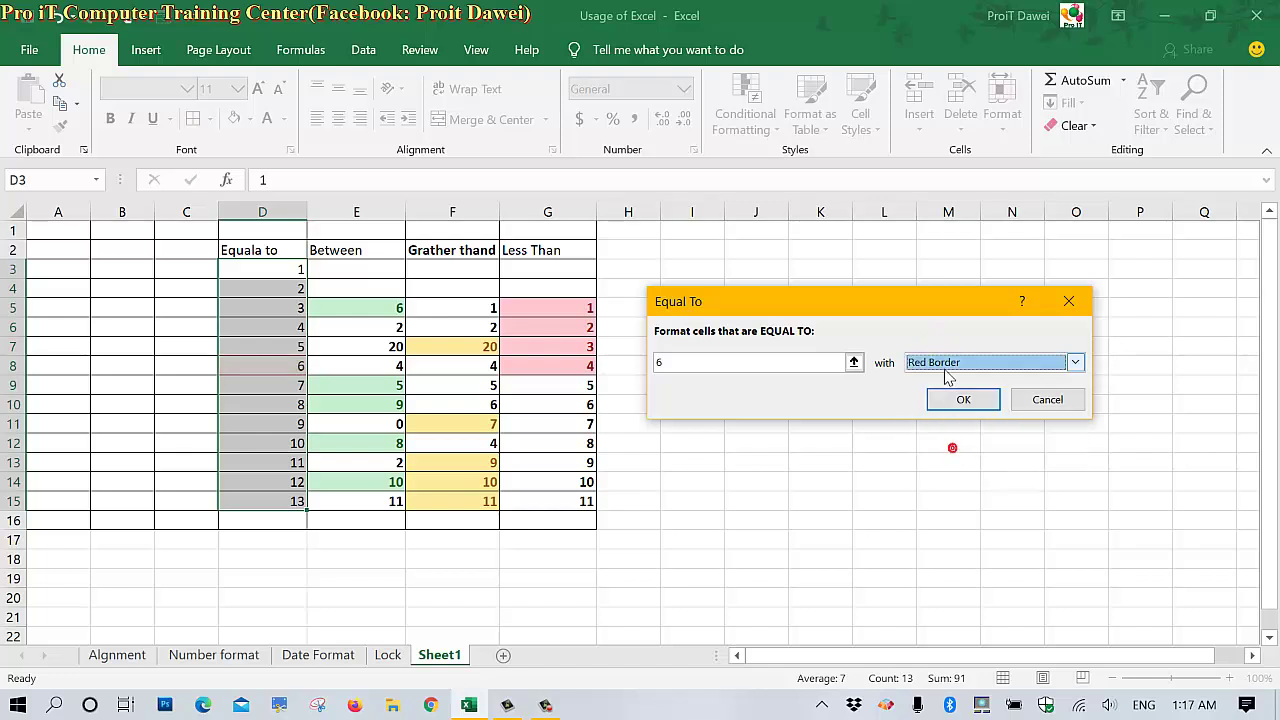
Step: Switch the Equal To rule to a custom format with a standard red background fill
left_click(948, 370)
left_click(940, 466)
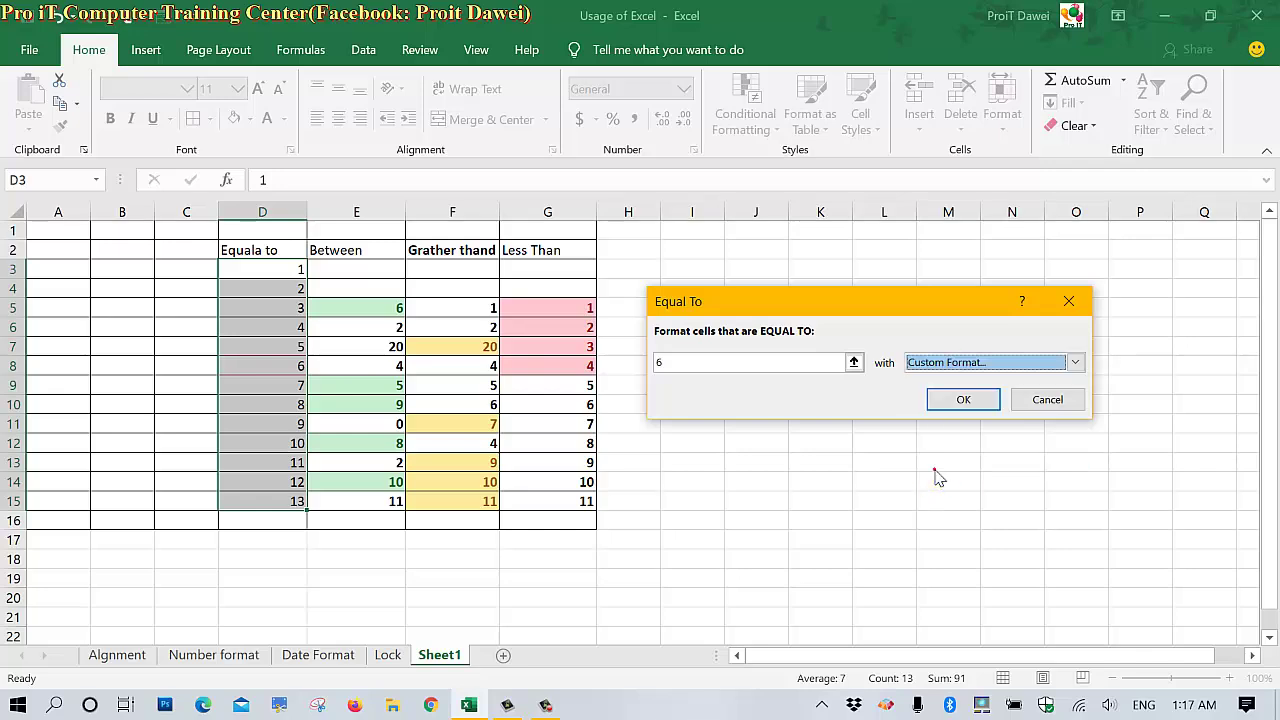
left_click_drag(829, 99, 1010, 74)
left_click(922, 122)
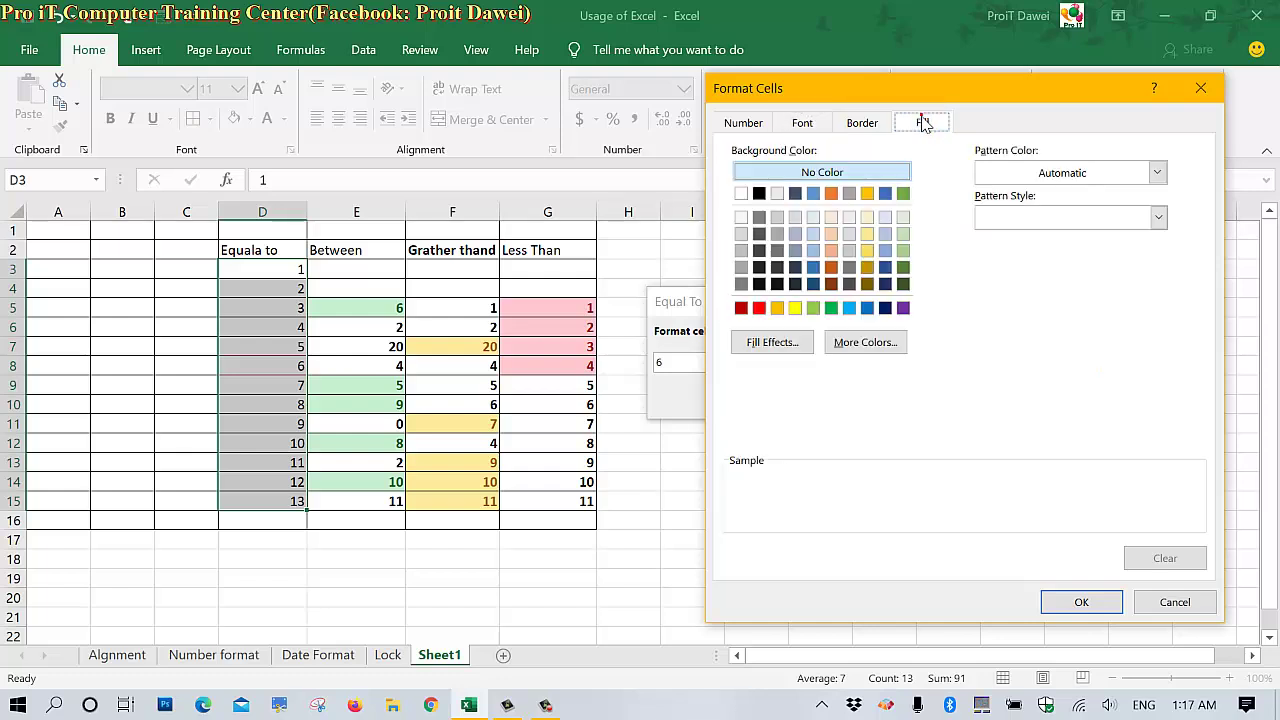
left_click(759, 308)
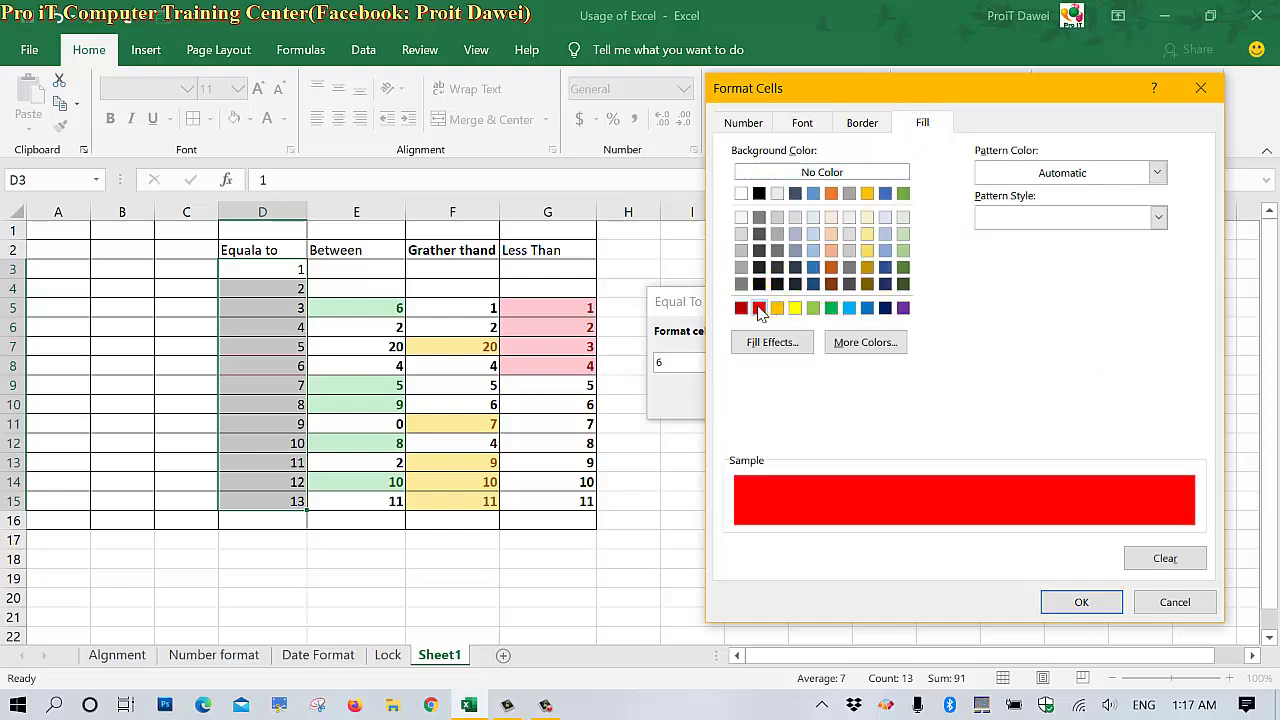
Step: Set the custom format's font color to standard yellow and apply the Equal To rule to D3:D15
left_click(802, 122)
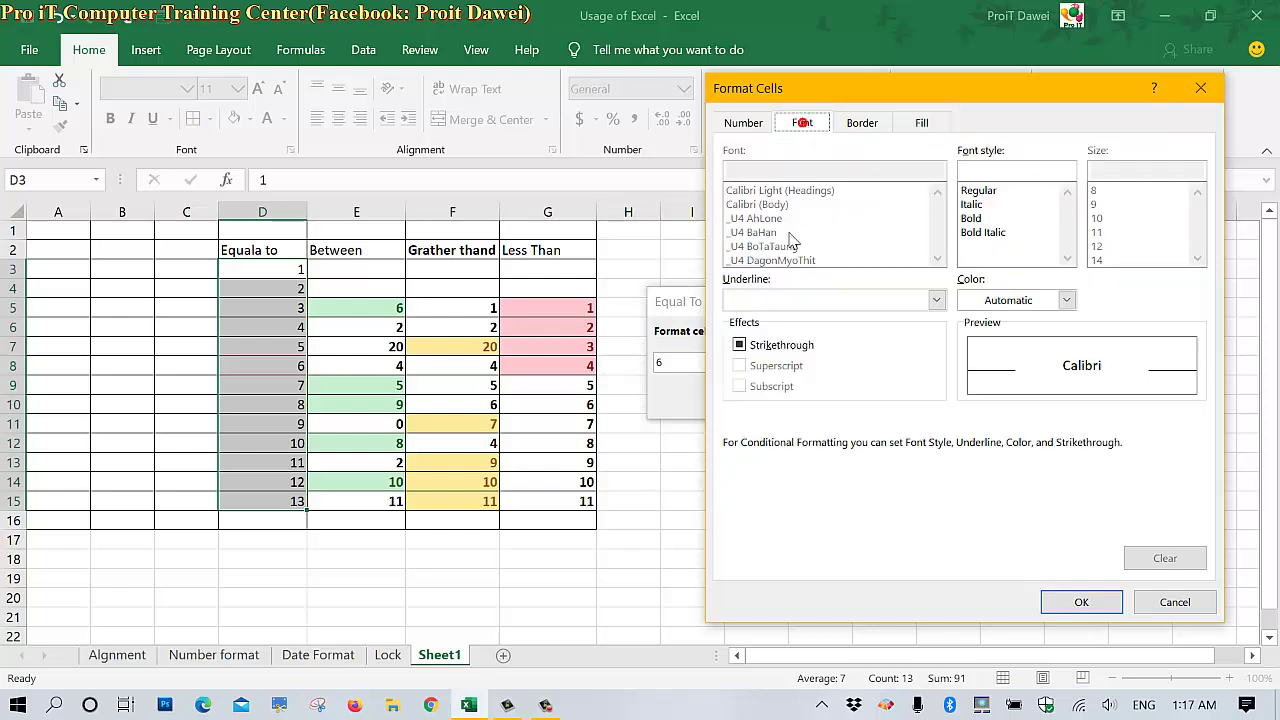
left_click(1066, 300)
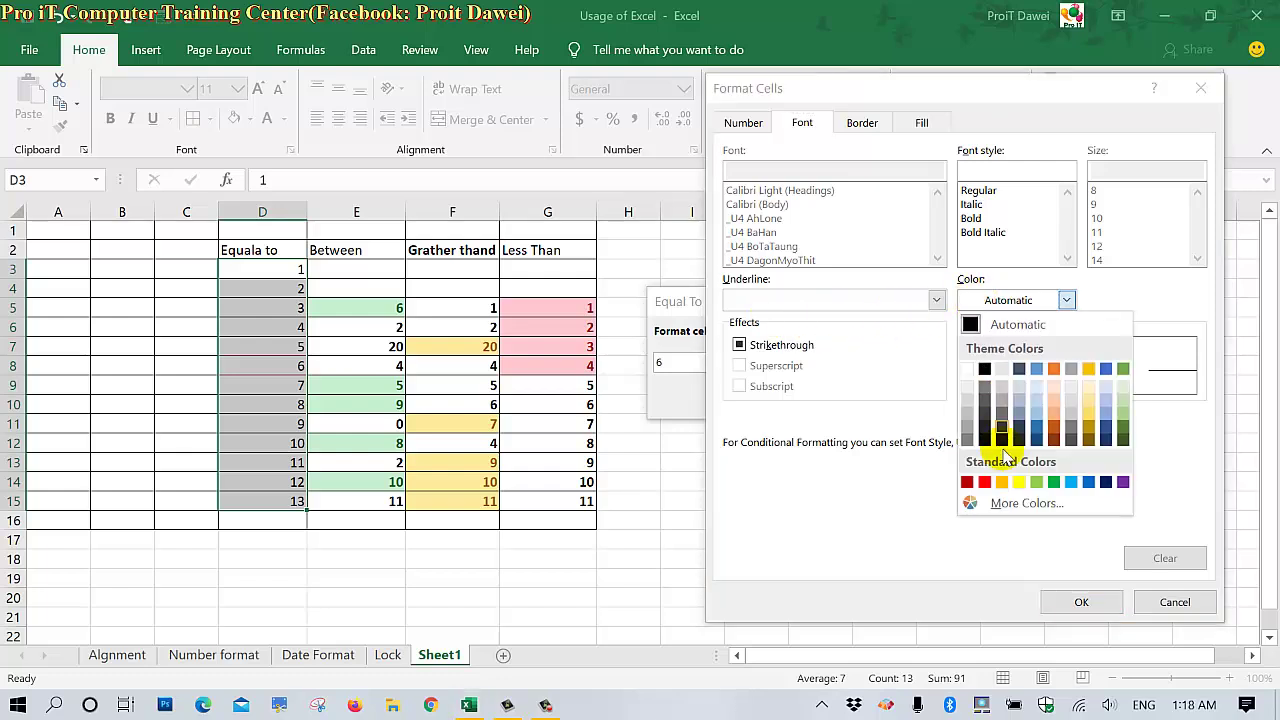
left_click(1018, 482)
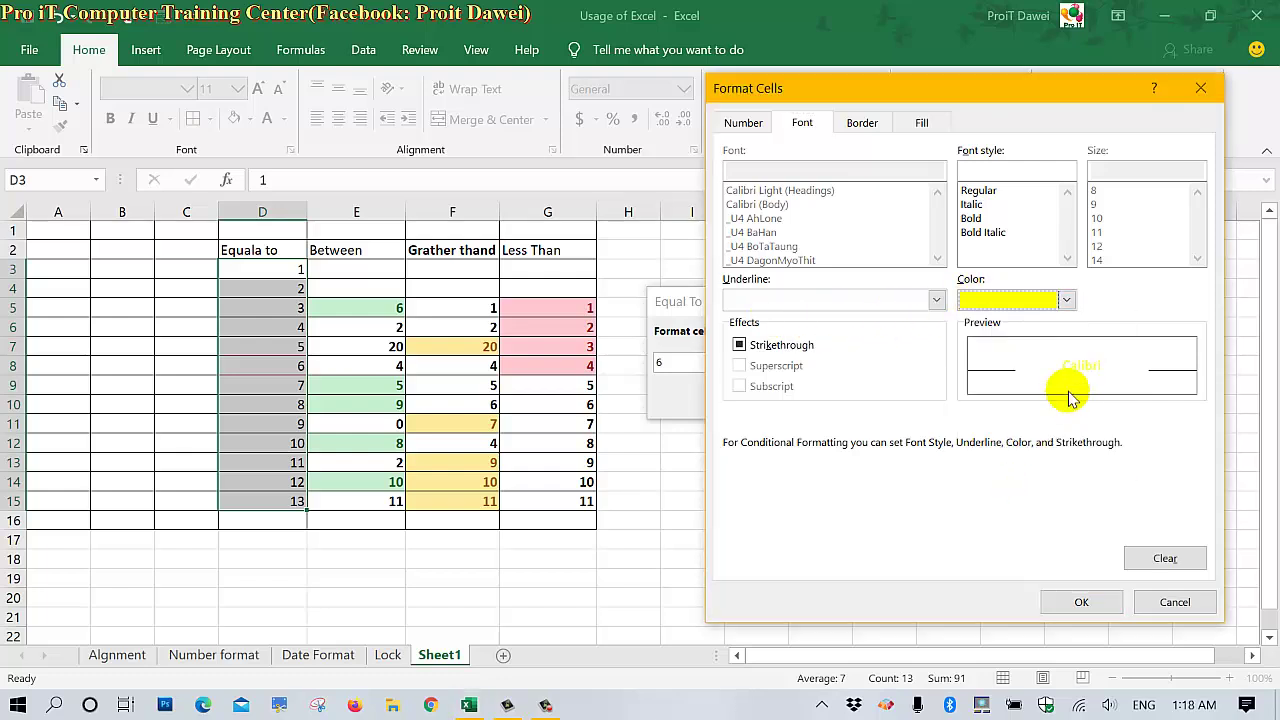
left_click(925, 124)
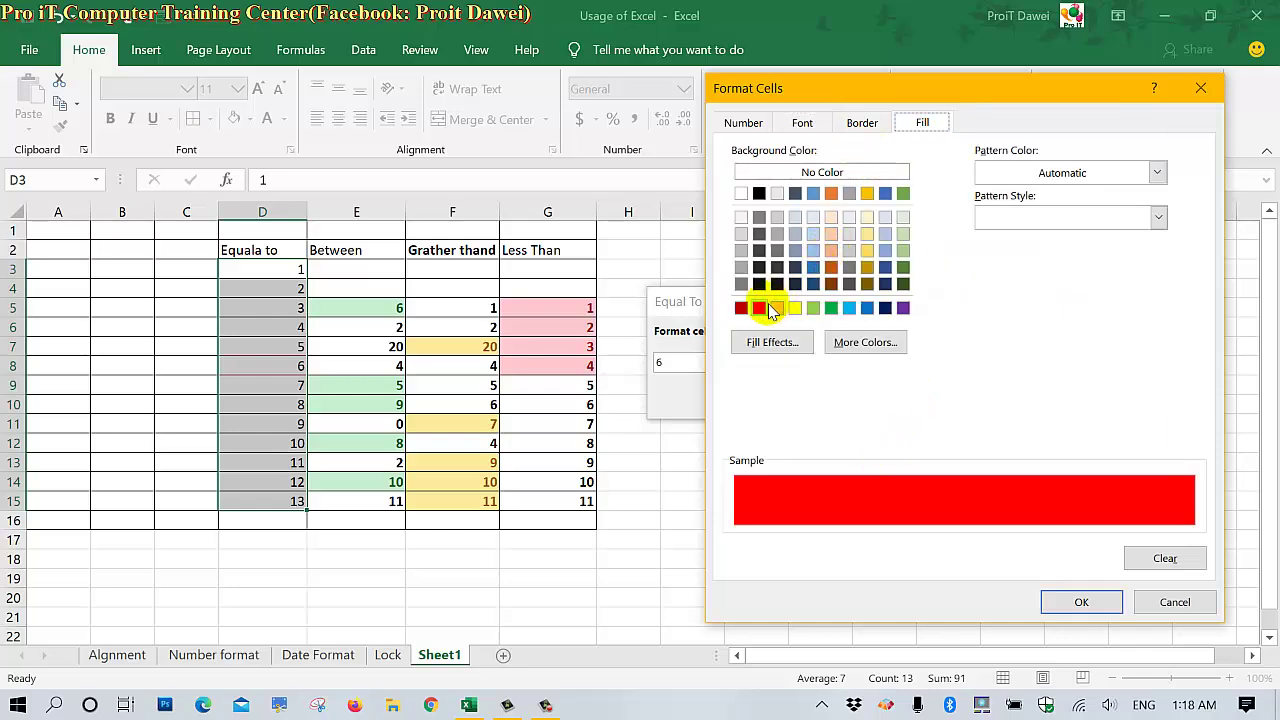
left_click(1066, 602)
left_click(951, 402)
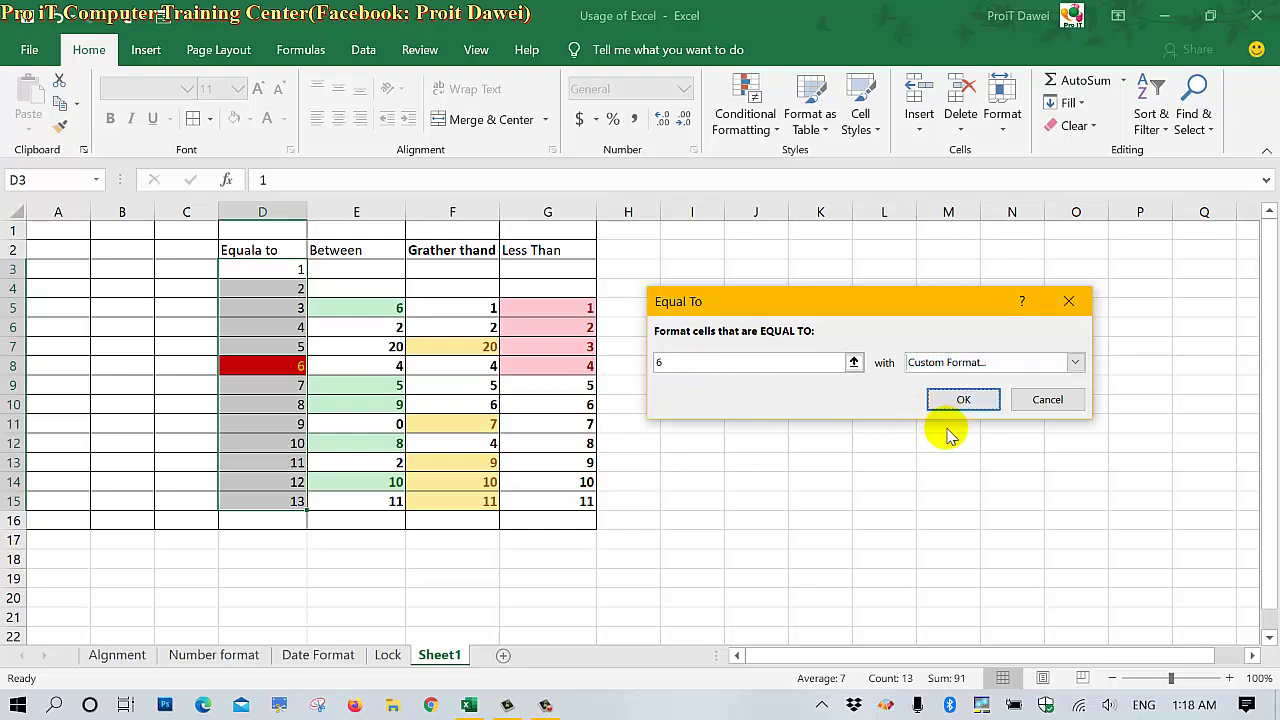
left_click(960, 401)
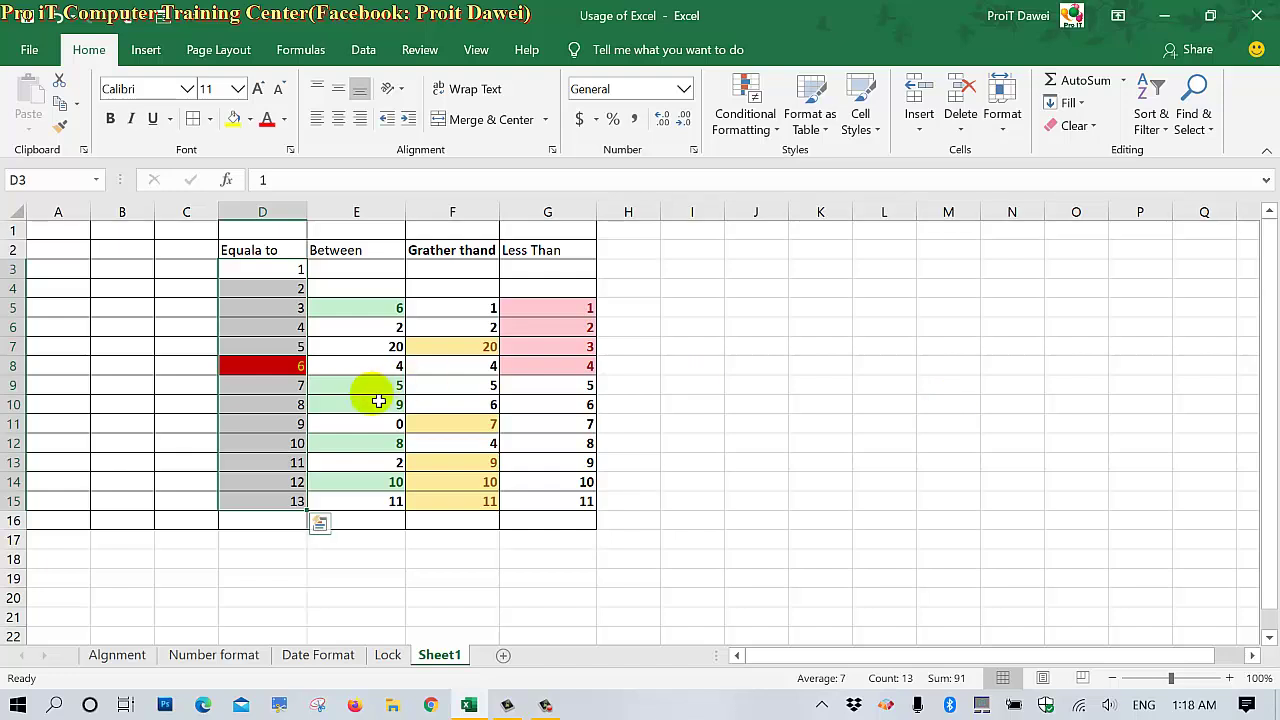
Step: Test the Equal To rule by changing D12 to 6, D15 to 8 and D8 to 7
left_click(285, 443)
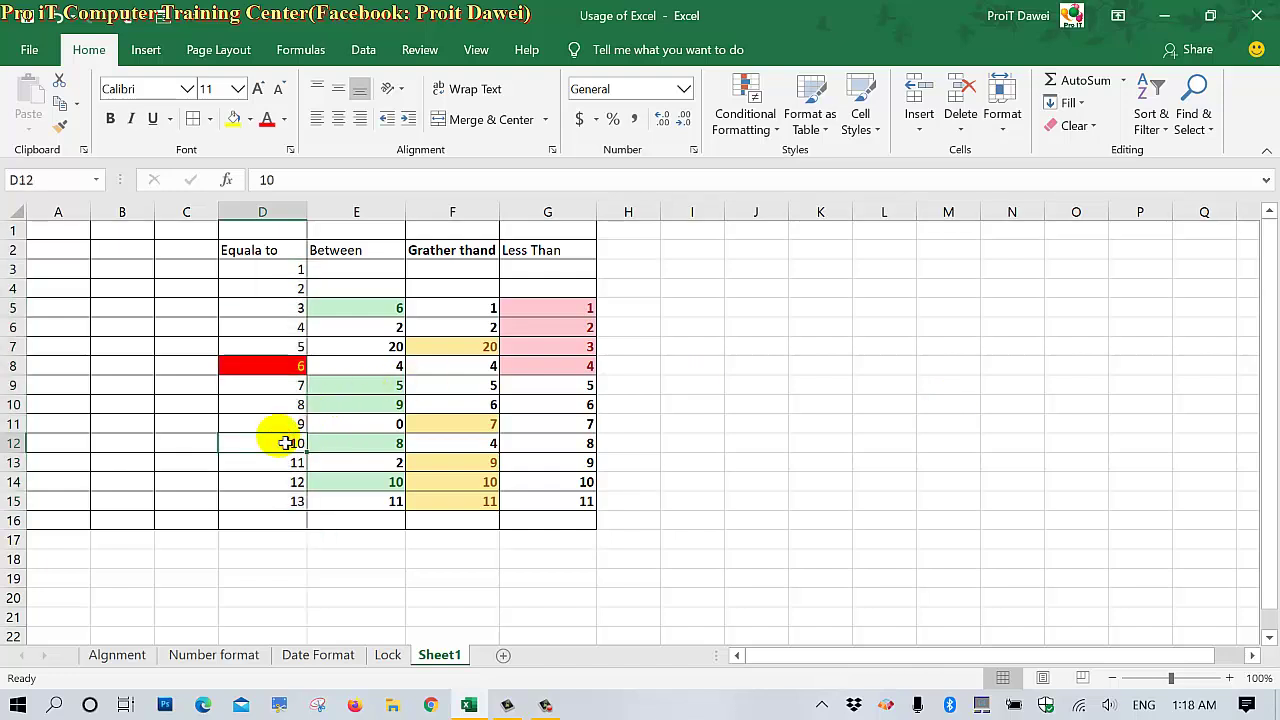
type("6")
left_click(270, 503)
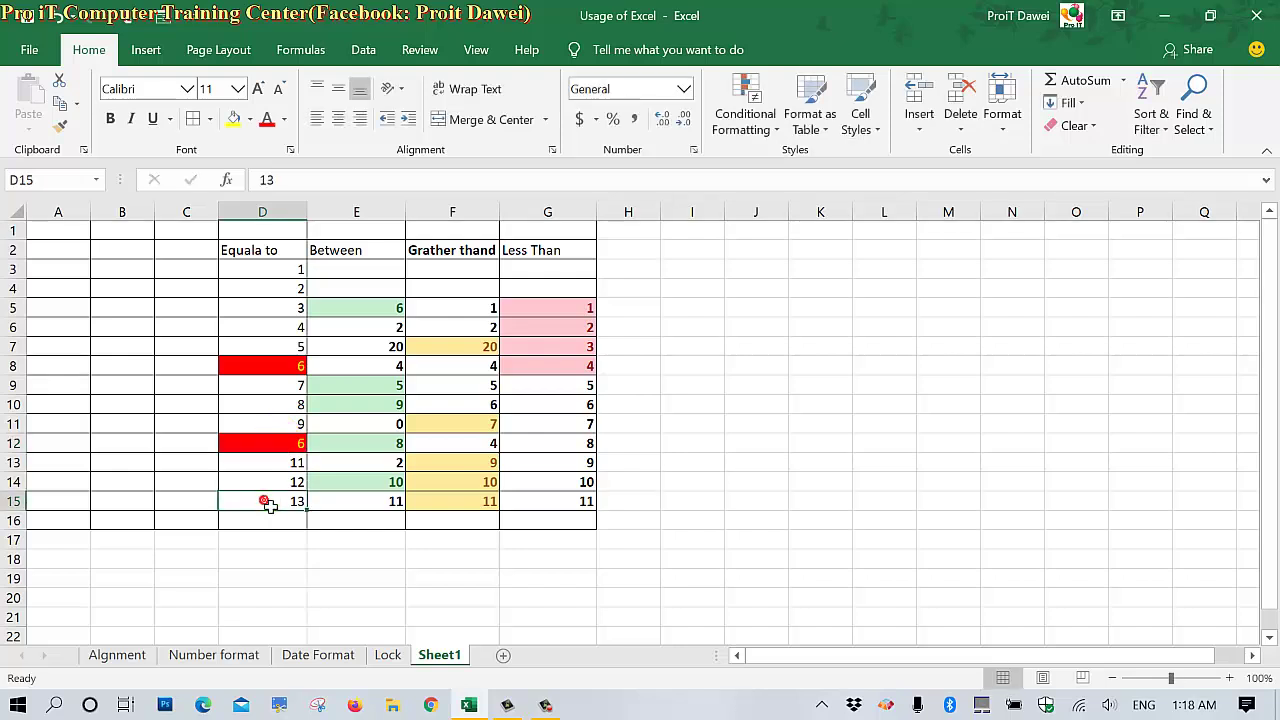
type("8")
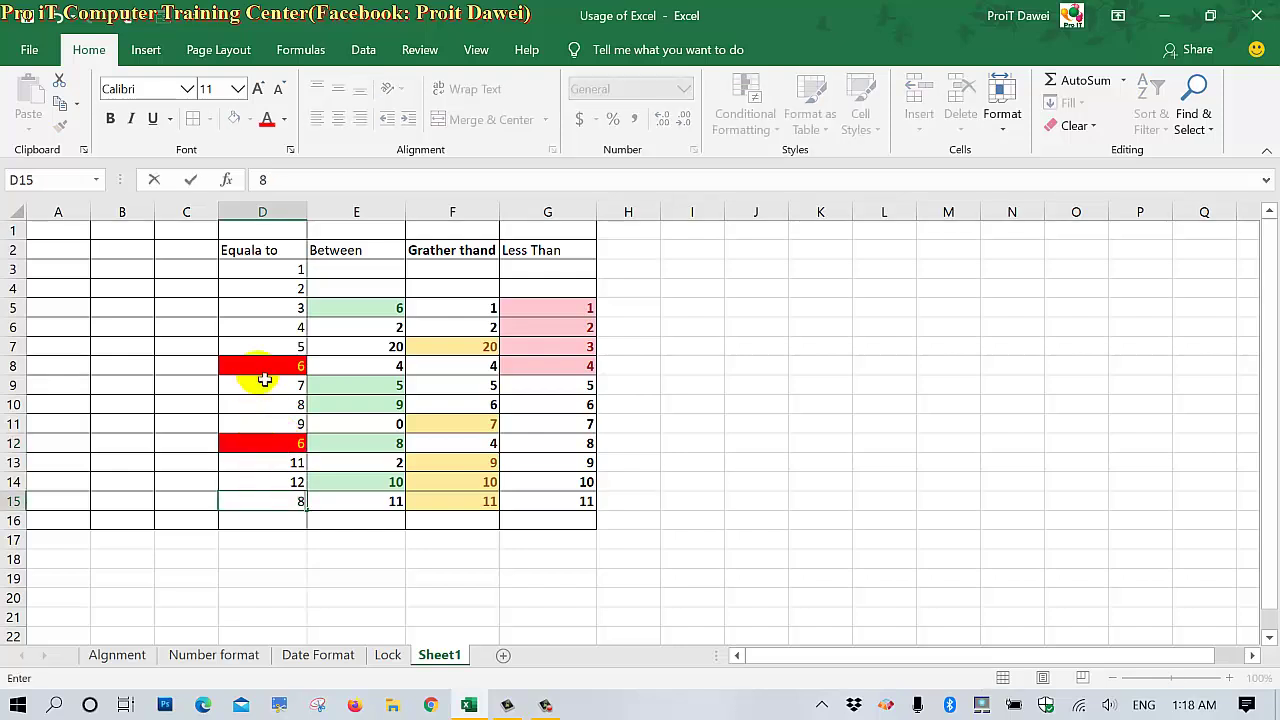
left_click(266, 309)
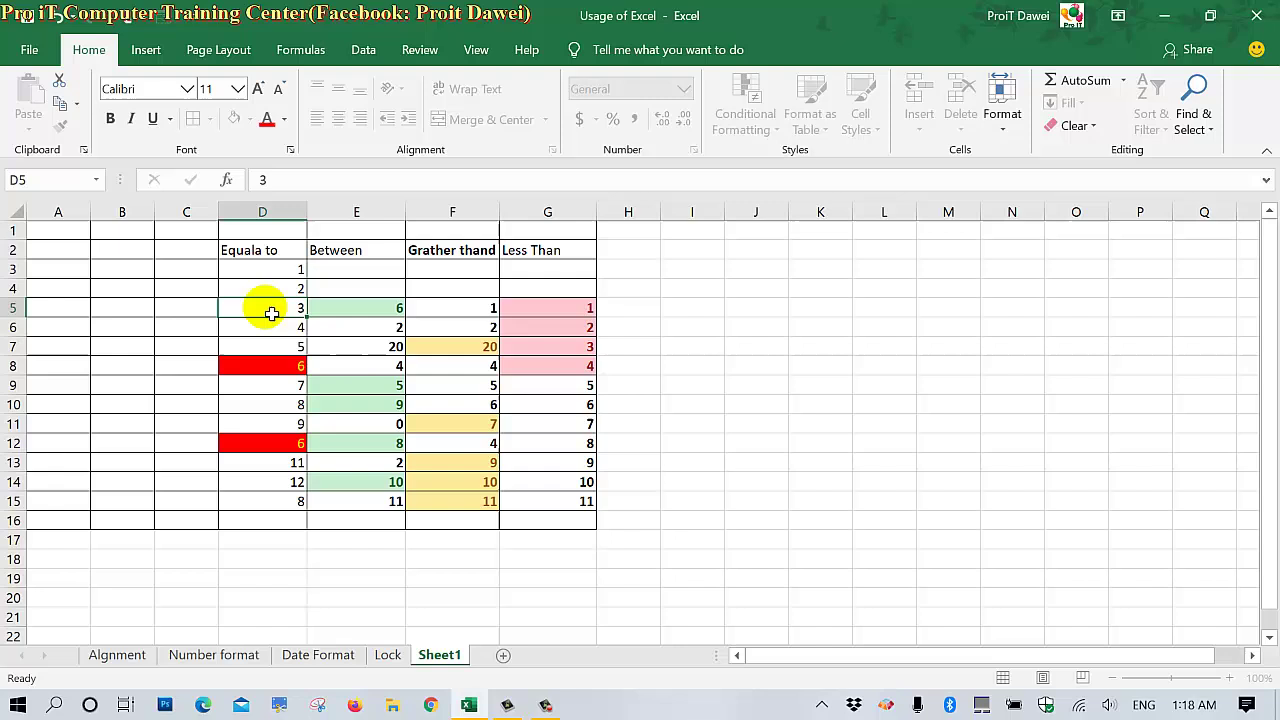
left_click(271, 366)
type("7")
left_click(271, 377)
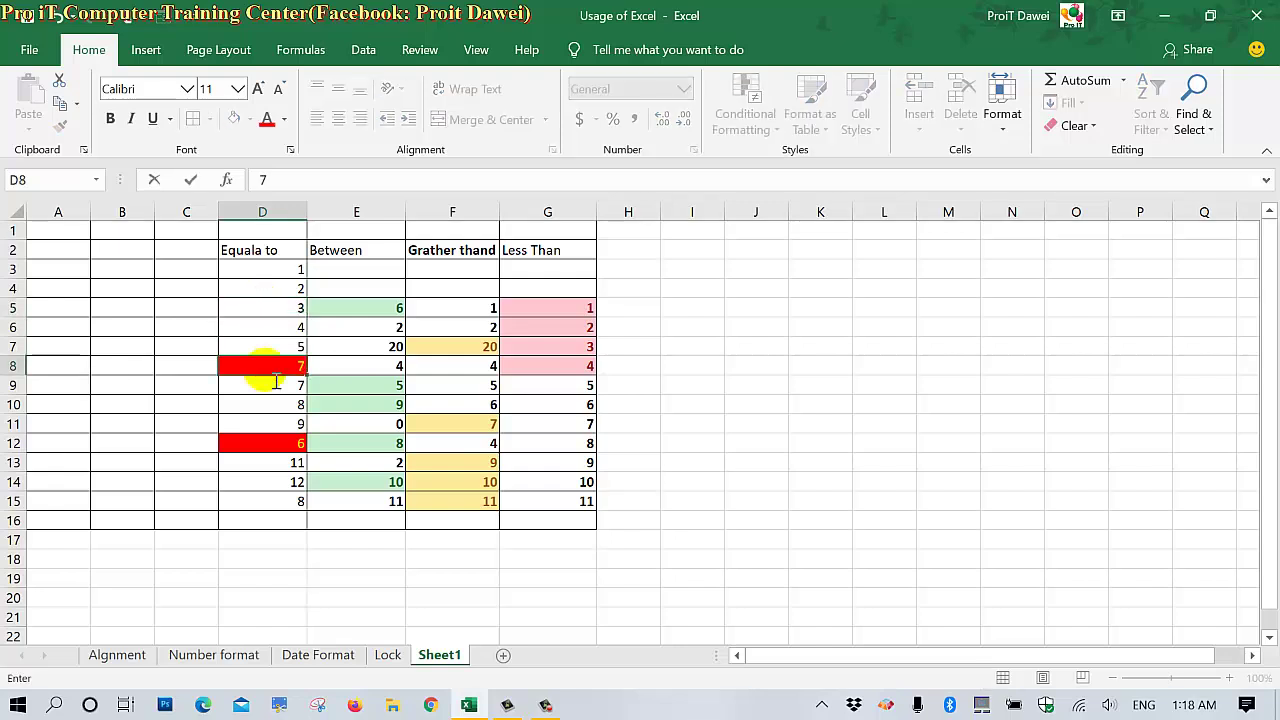
left_click(272, 309)
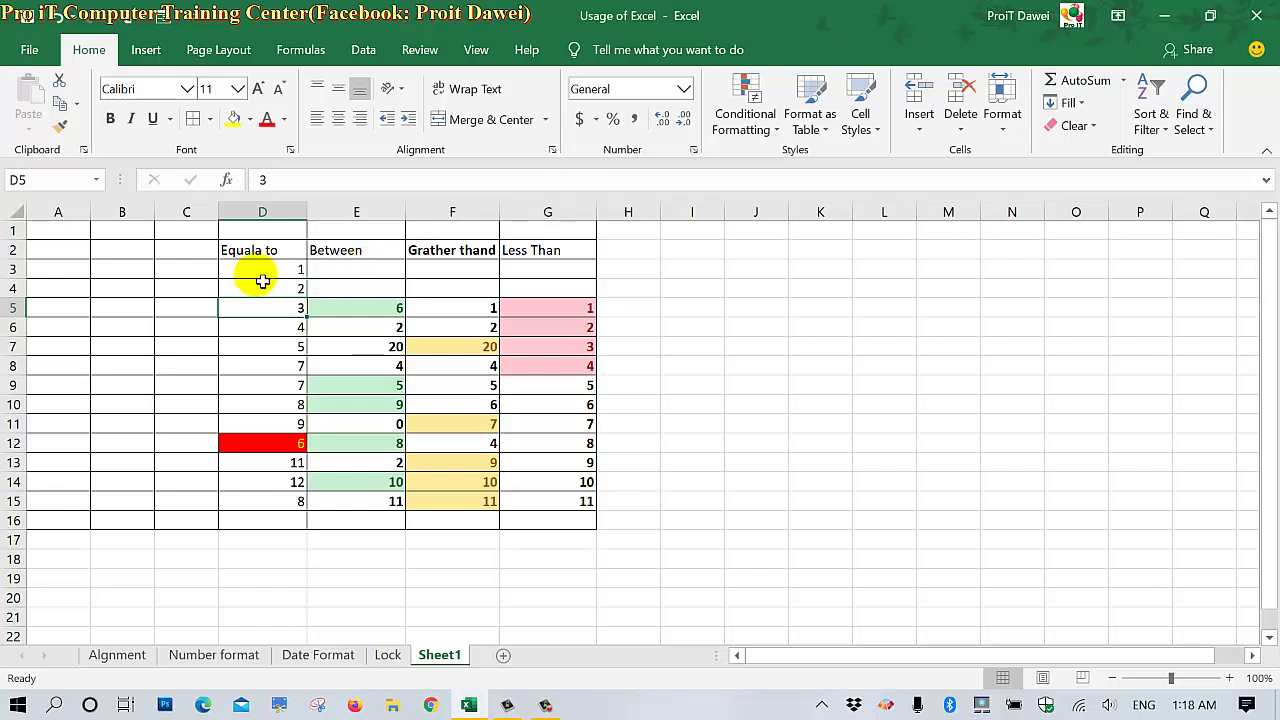
Step: Start another Equal To highlight rule on D3:D15 with the text "Pass" as the comparison value
left_click_drag(256, 269, 287, 524)
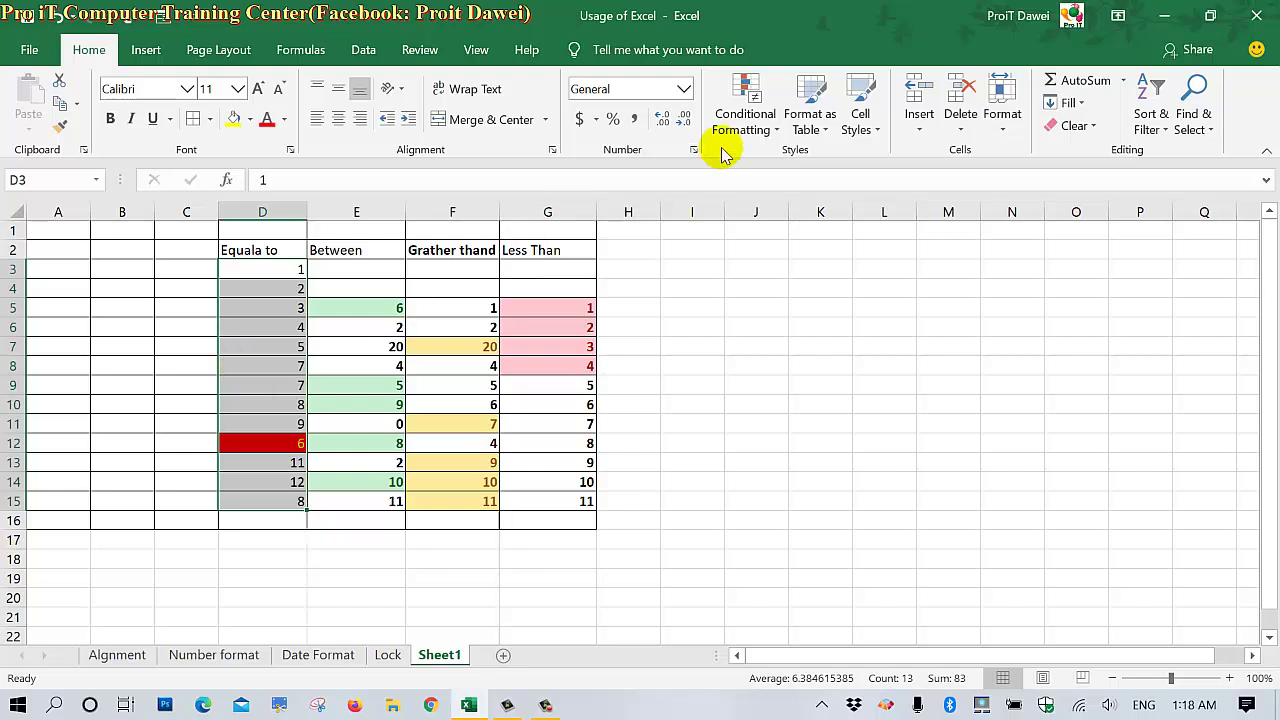
left_click(742, 118)
mouse_move(800, 170)
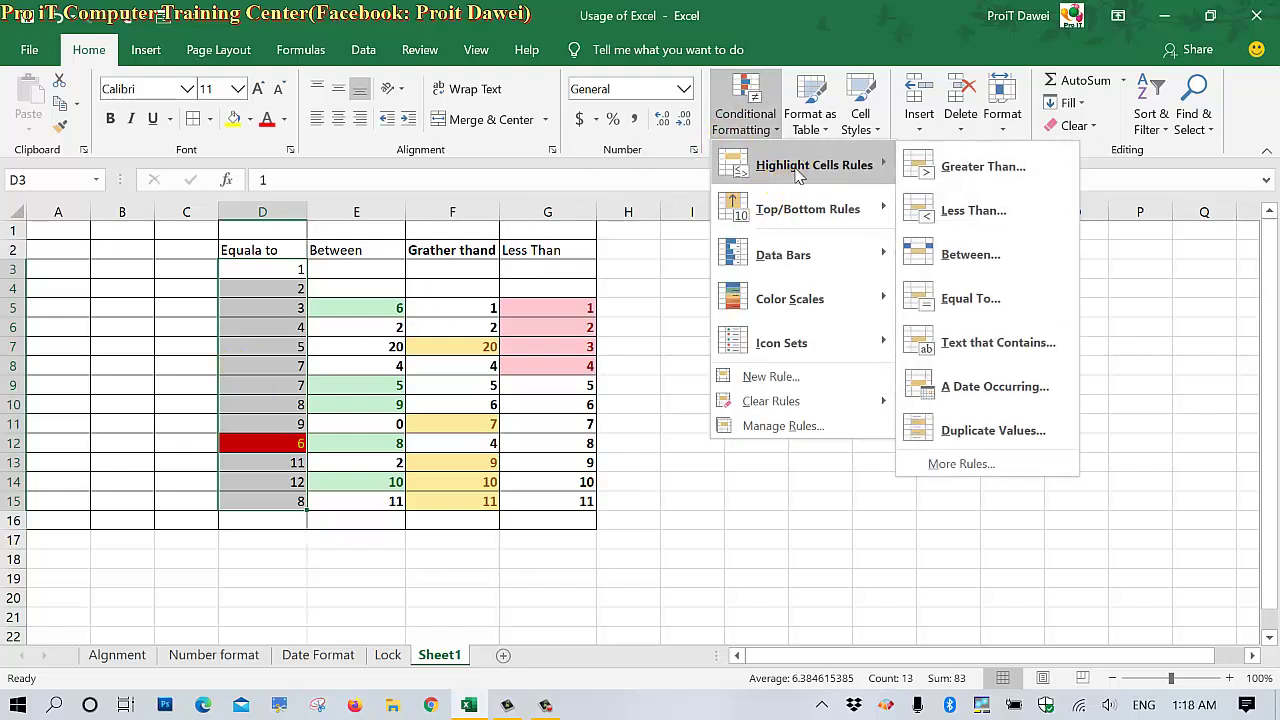
left_click(968, 298)
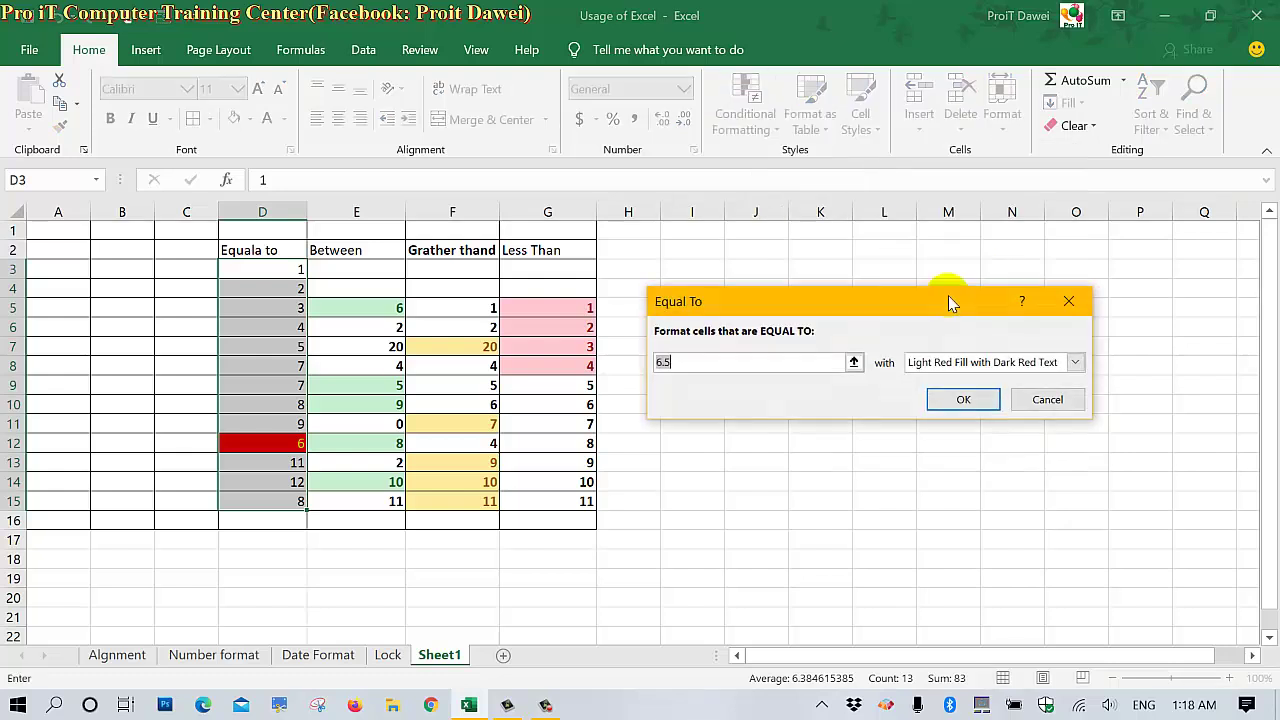
left_click(807, 364)
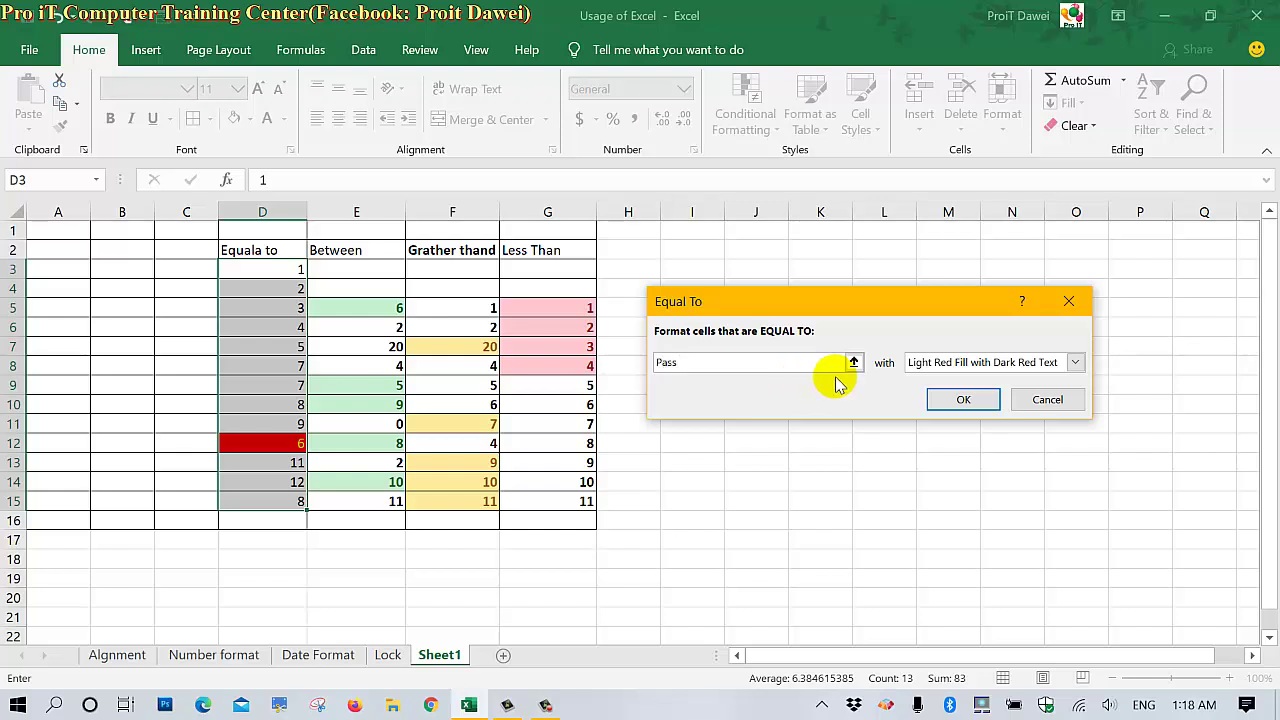
left_click(960, 400)
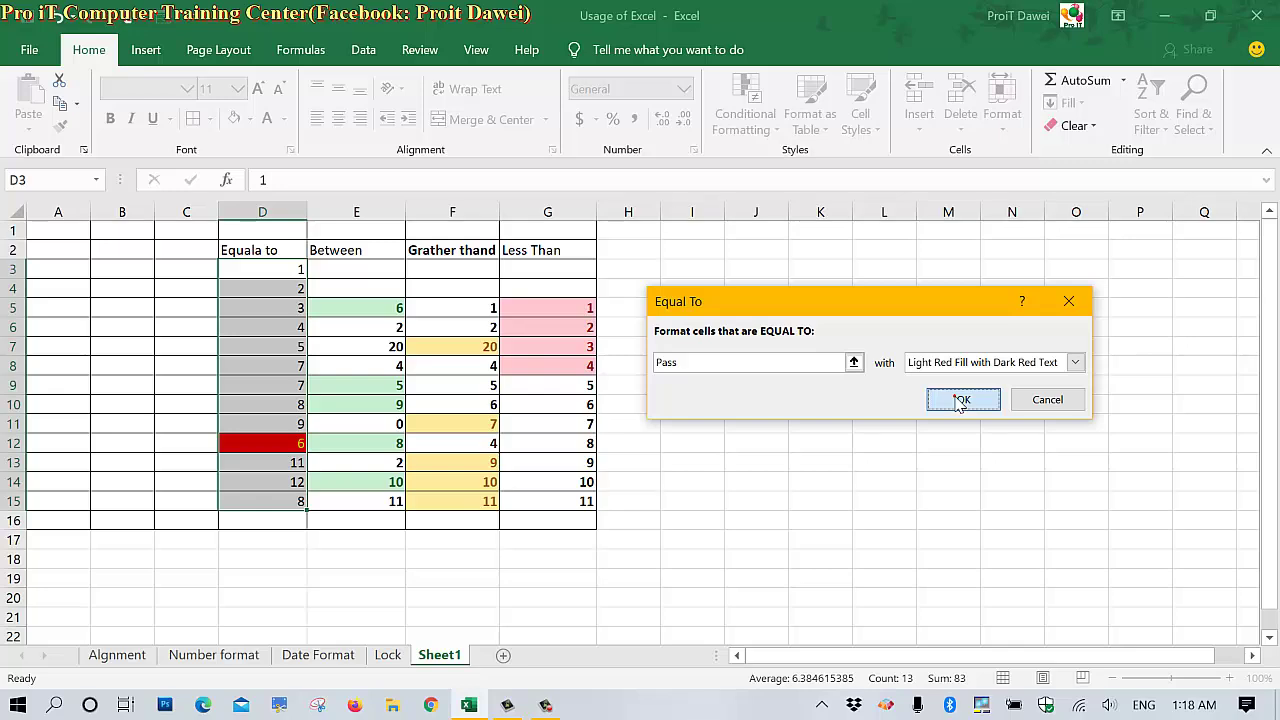
Step: Give the "Pass" Equal To rule a custom format with standard yellow fill and standard red font, and apply it
left_click(975, 364)
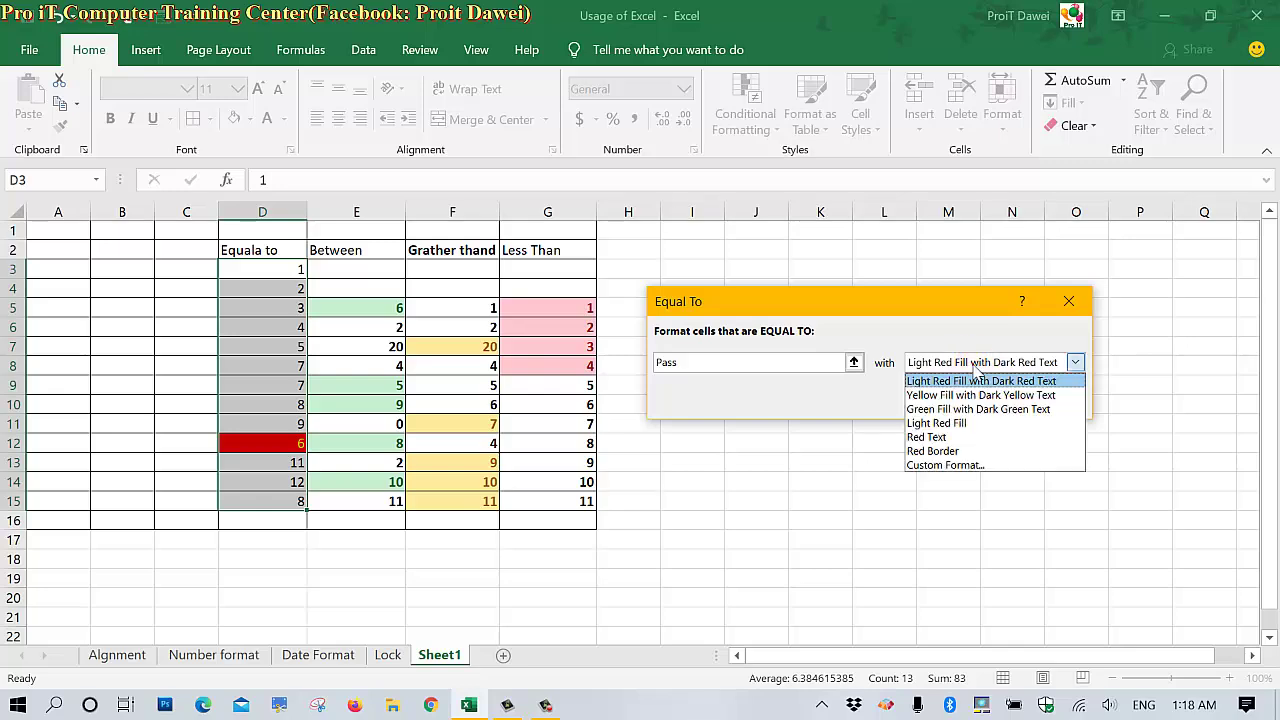
left_click(938, 466)
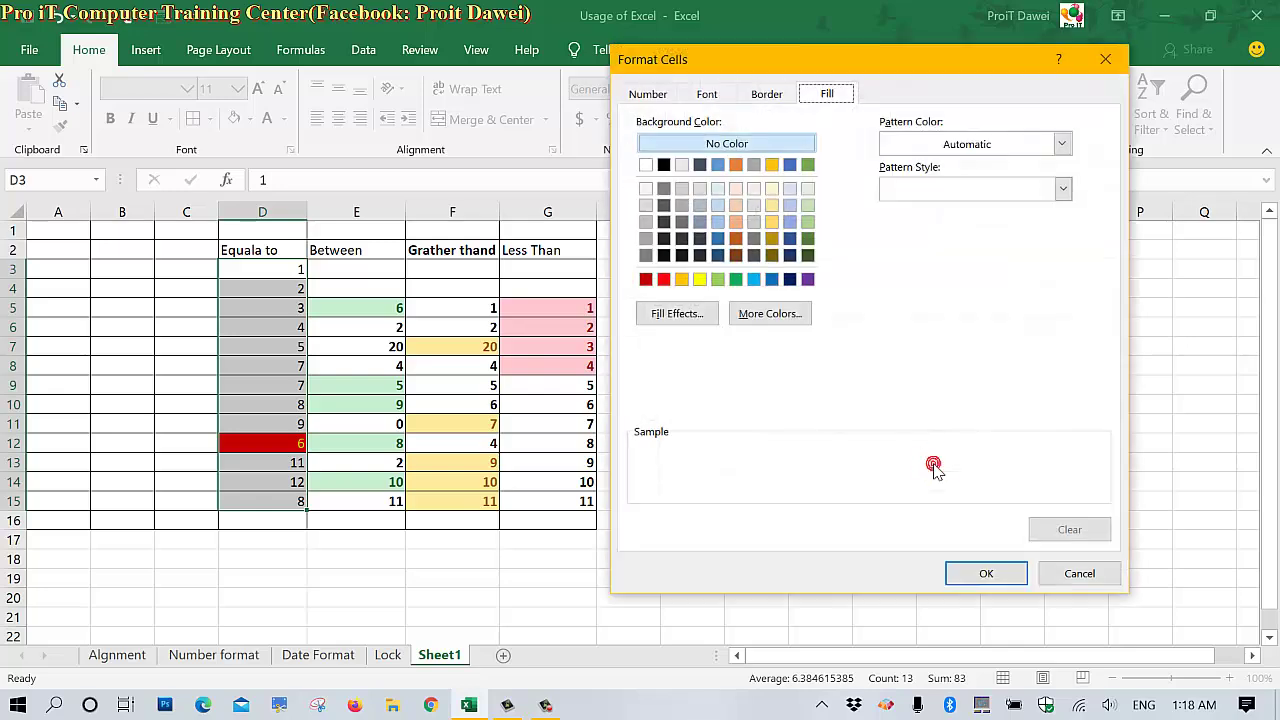
left_click(700, 280)
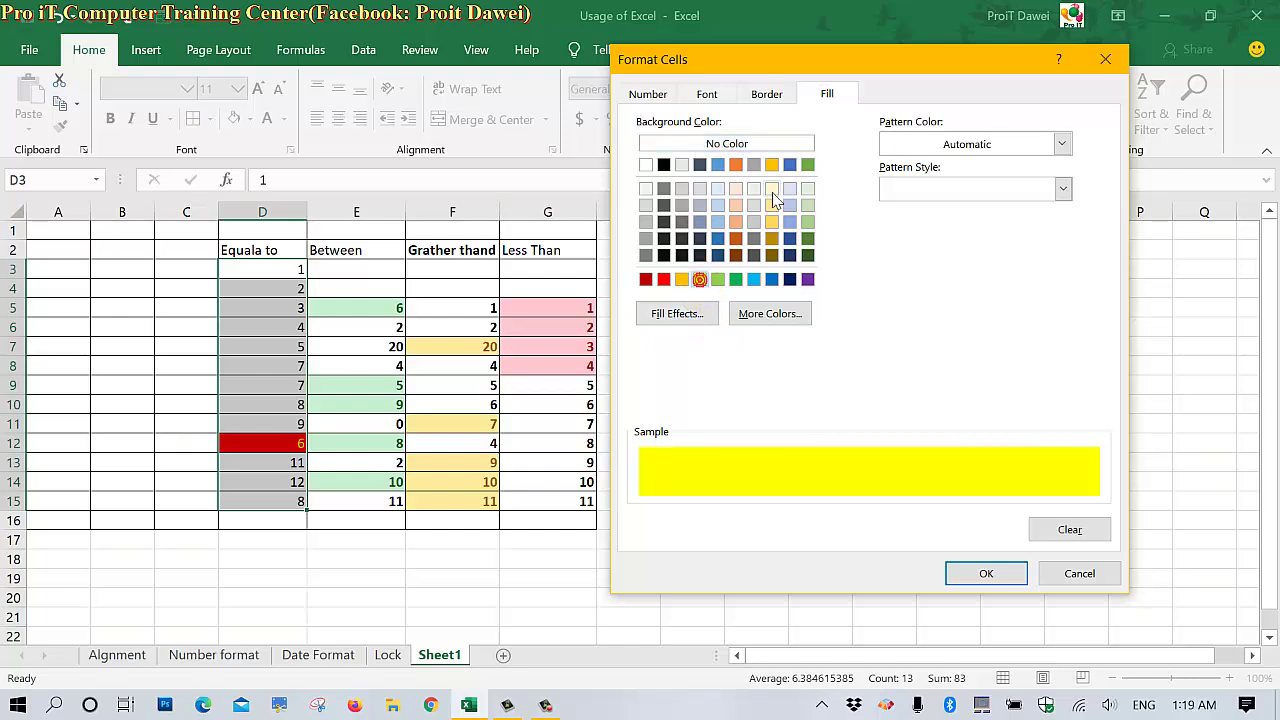
left_click(706, 93)
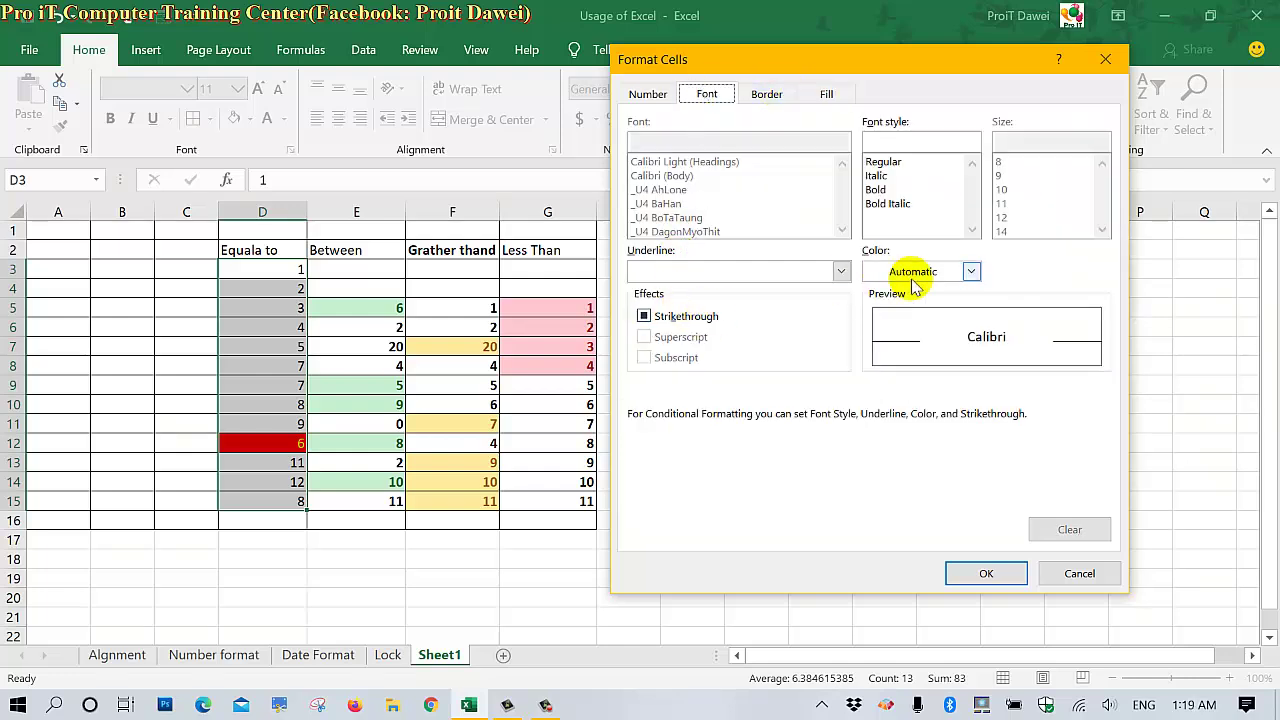
left_click(913, 274)
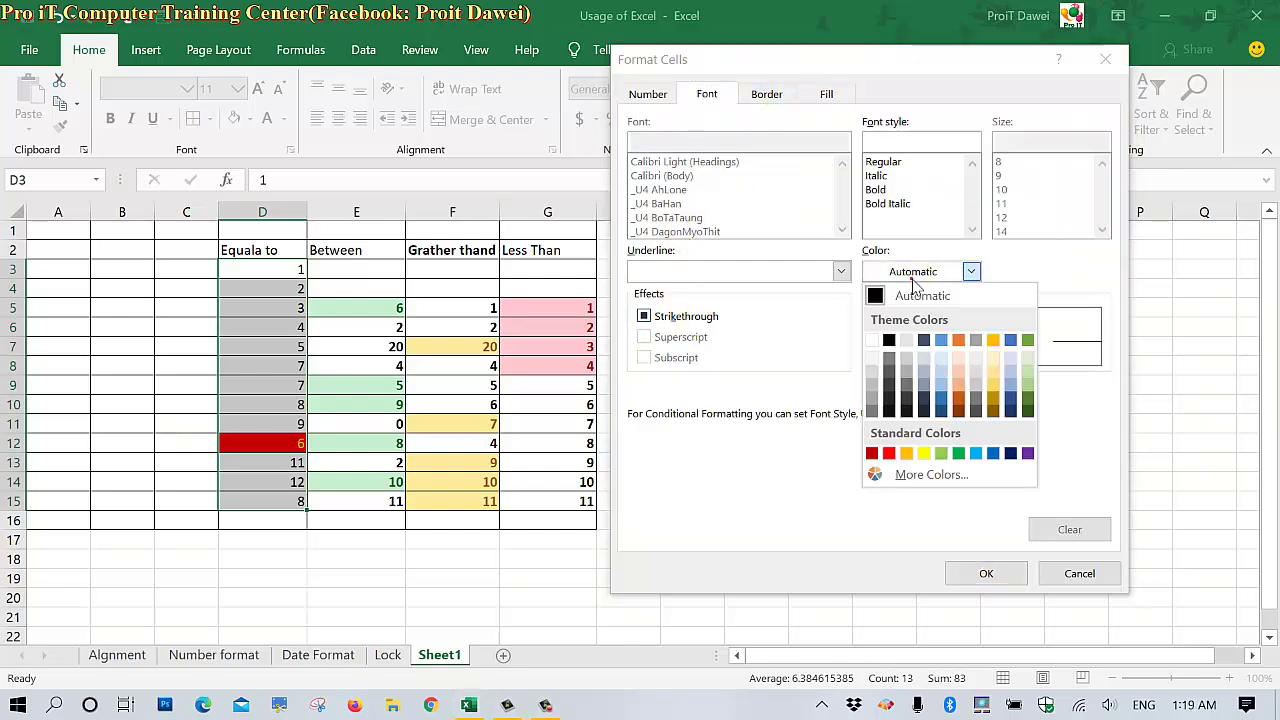
left_click(889, 453)
left_click(978, 569)
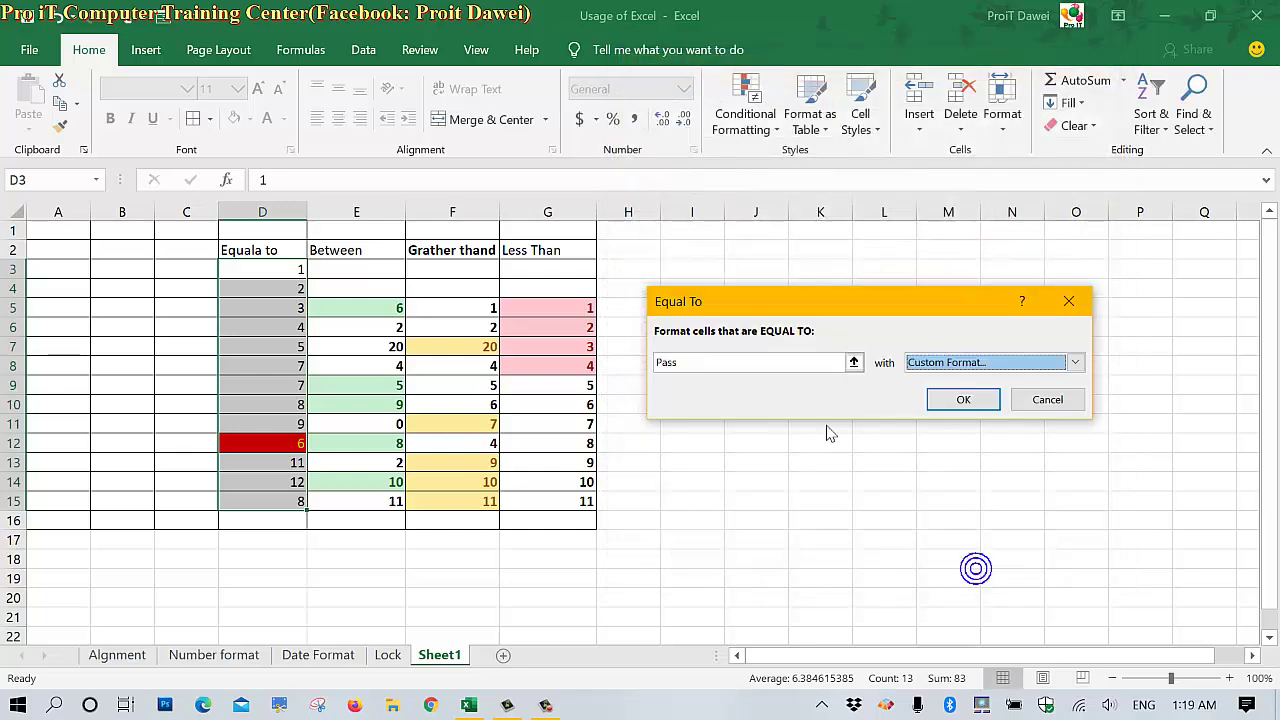
left_click(950, 399)
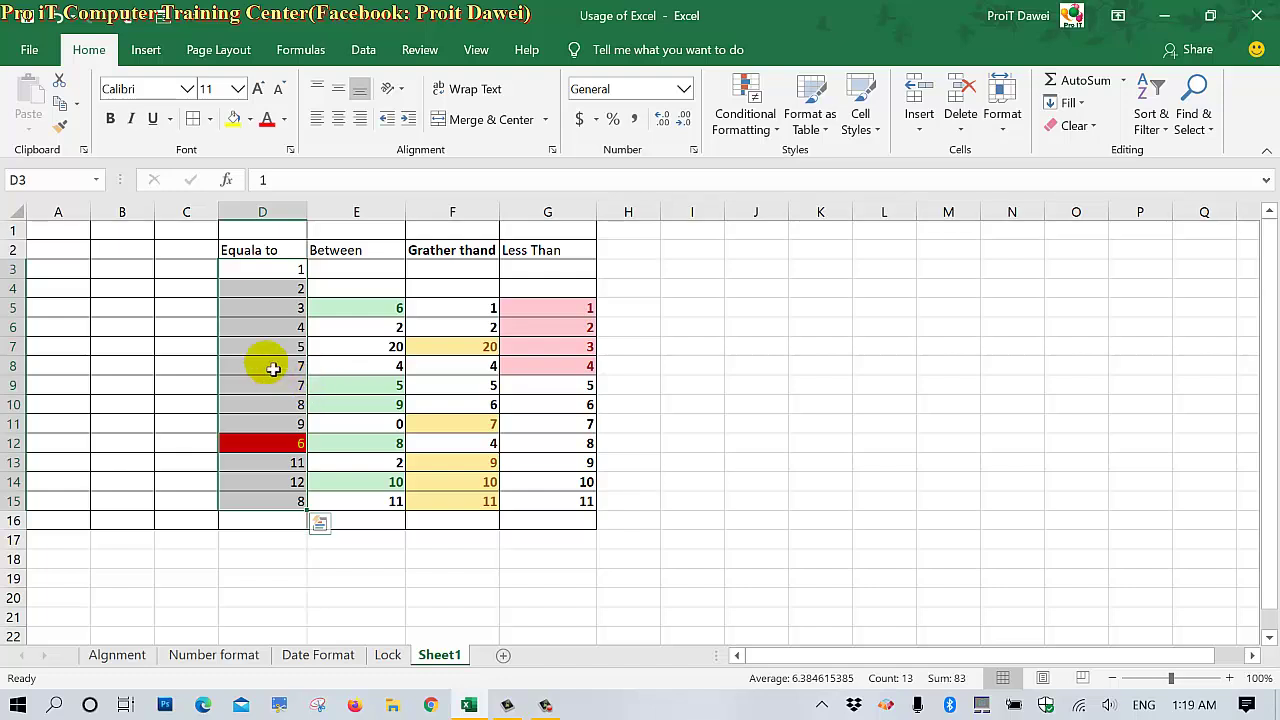
Step: Test the text rule by entering "pass" in D5 and "Pass" in D9
left_click(295, 313)
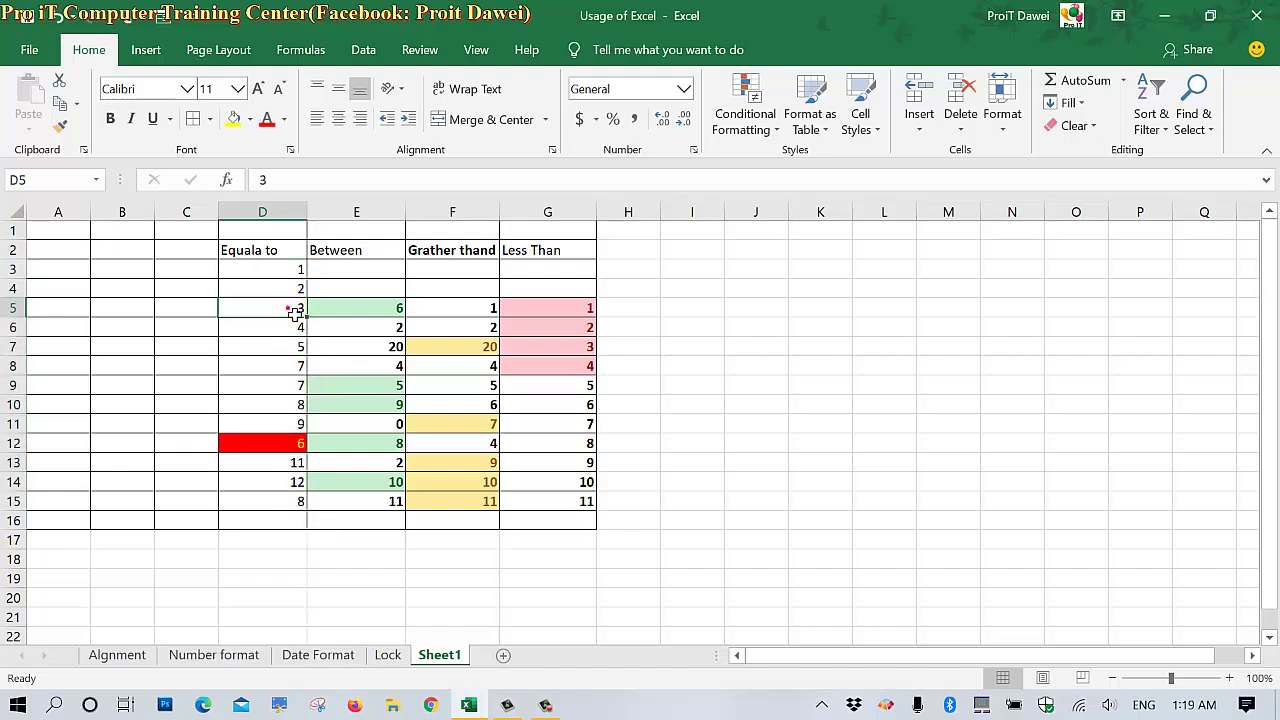
left_click(296, 313)
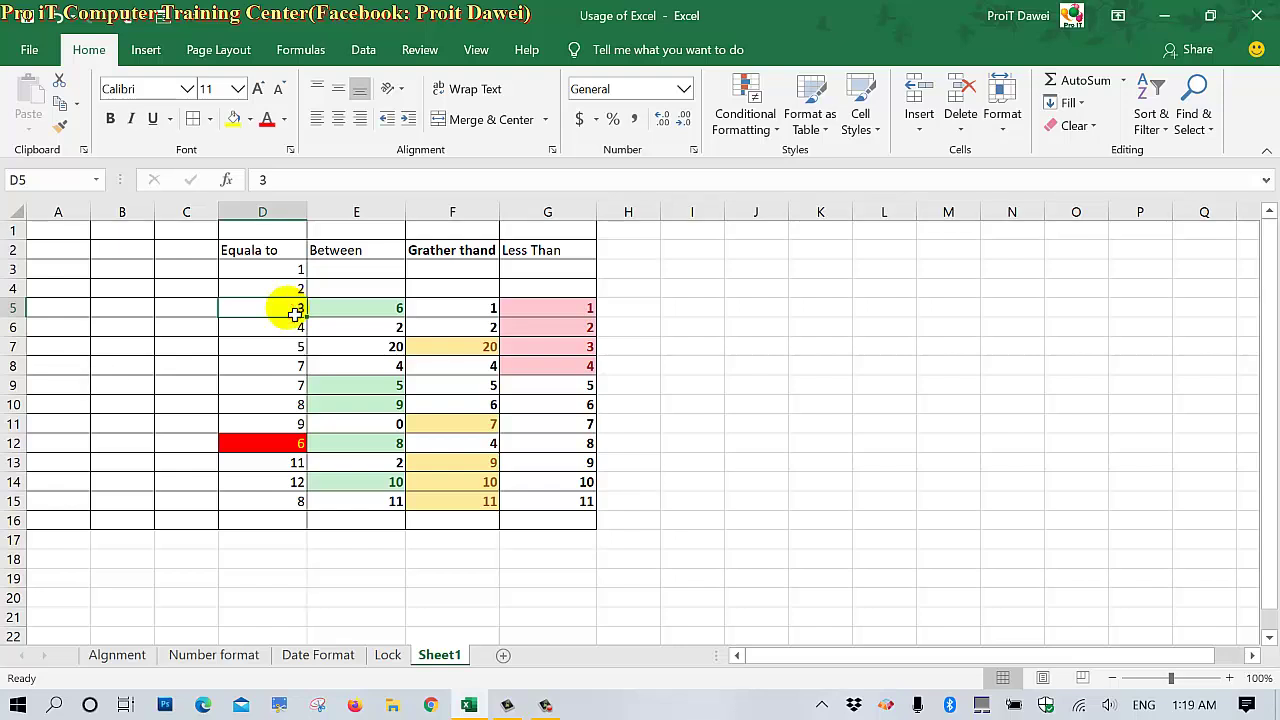
type("pass")
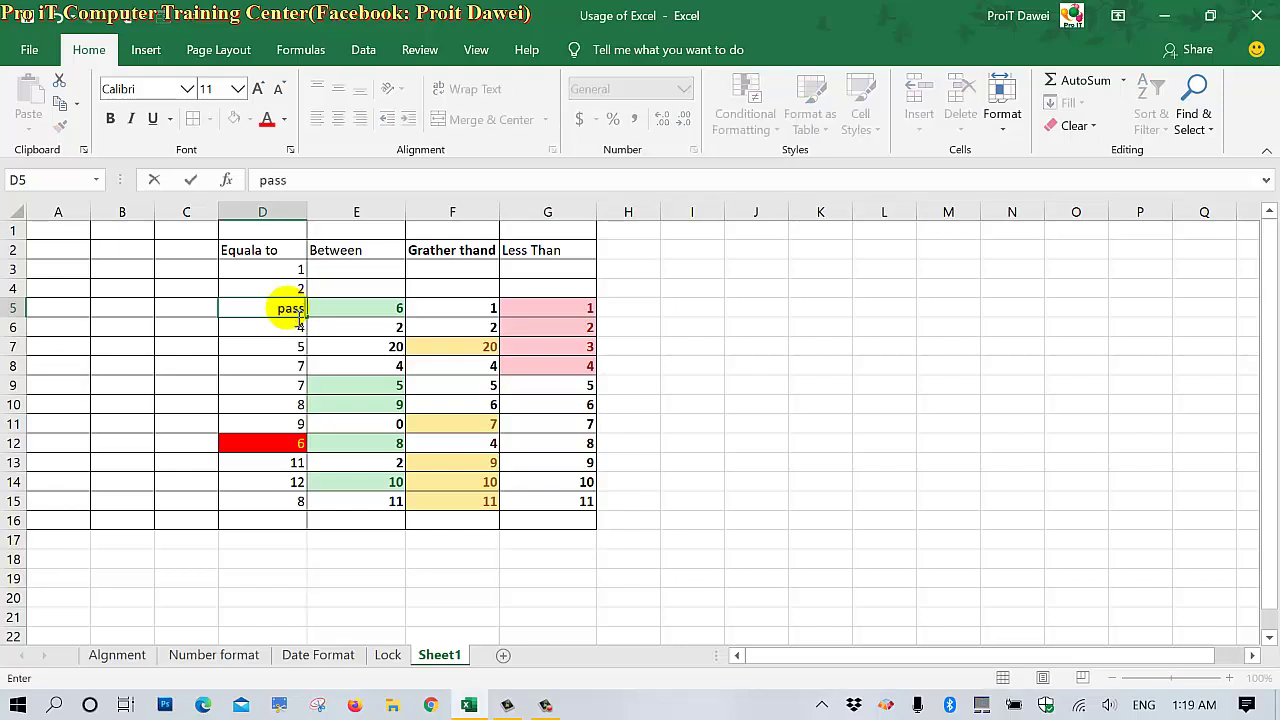
key("Return")
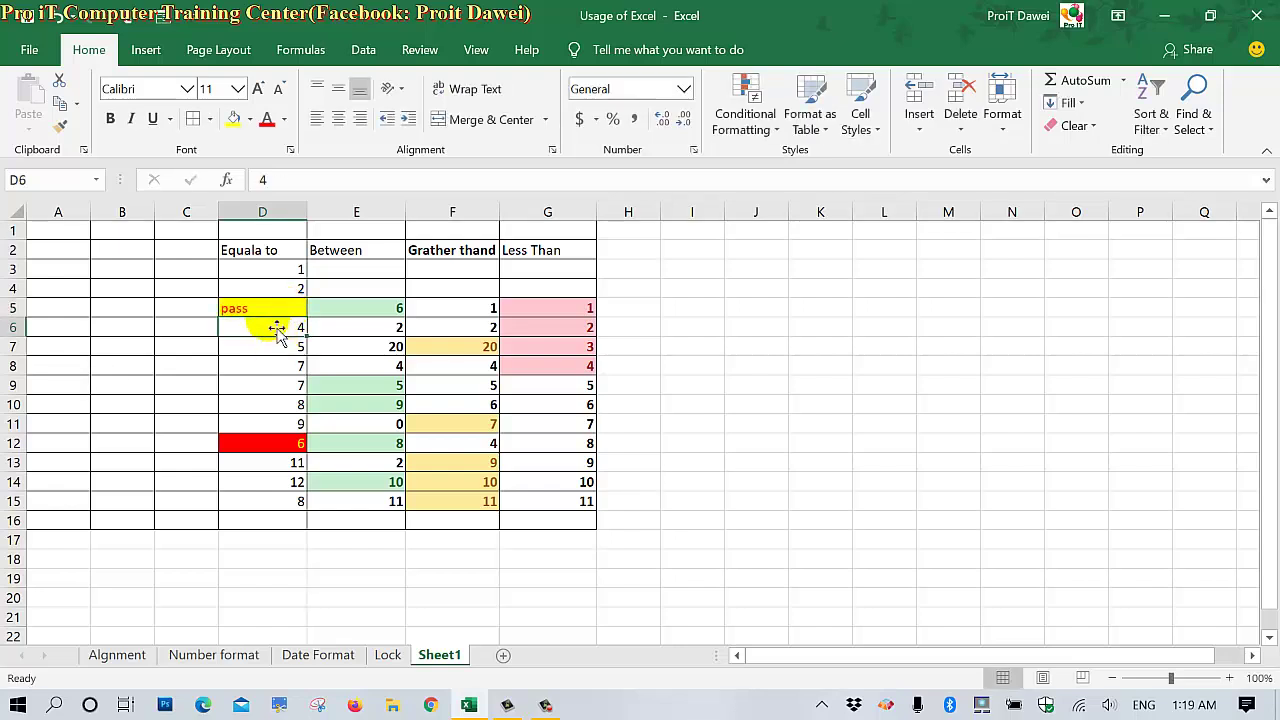
left_click(253, 308)
left_click(251, 393)
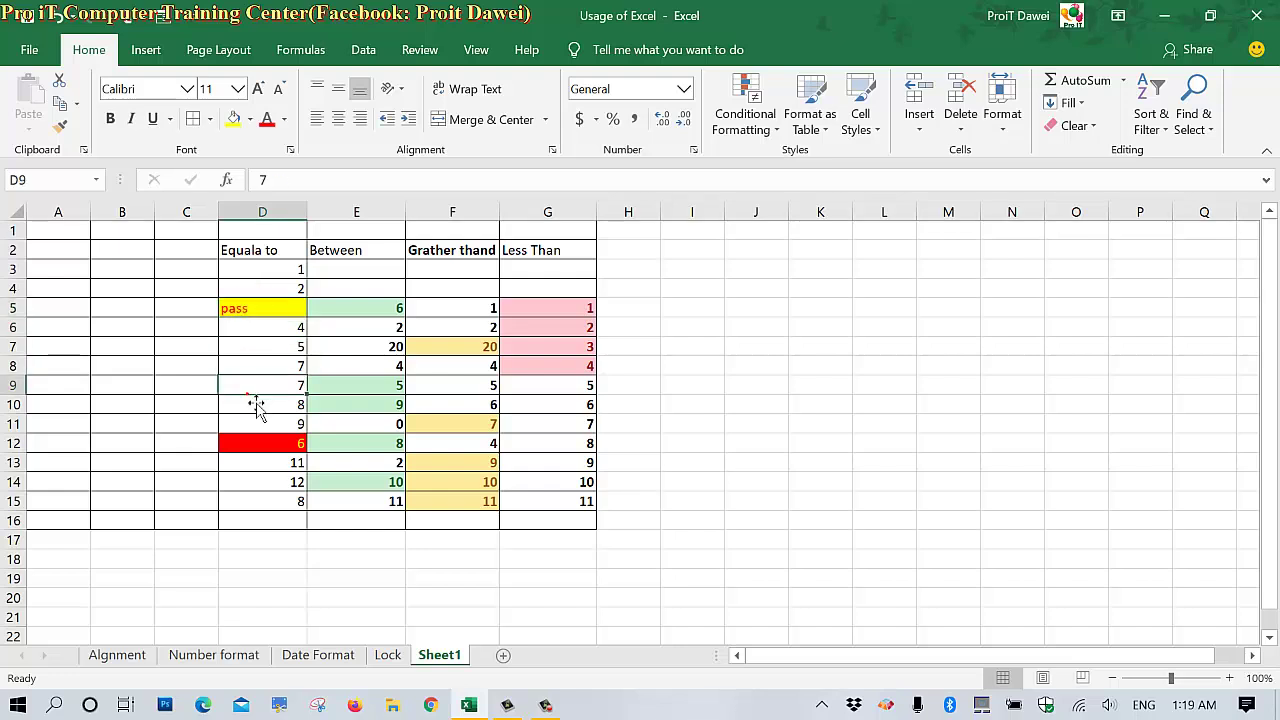
type("Pass")
key("Return")
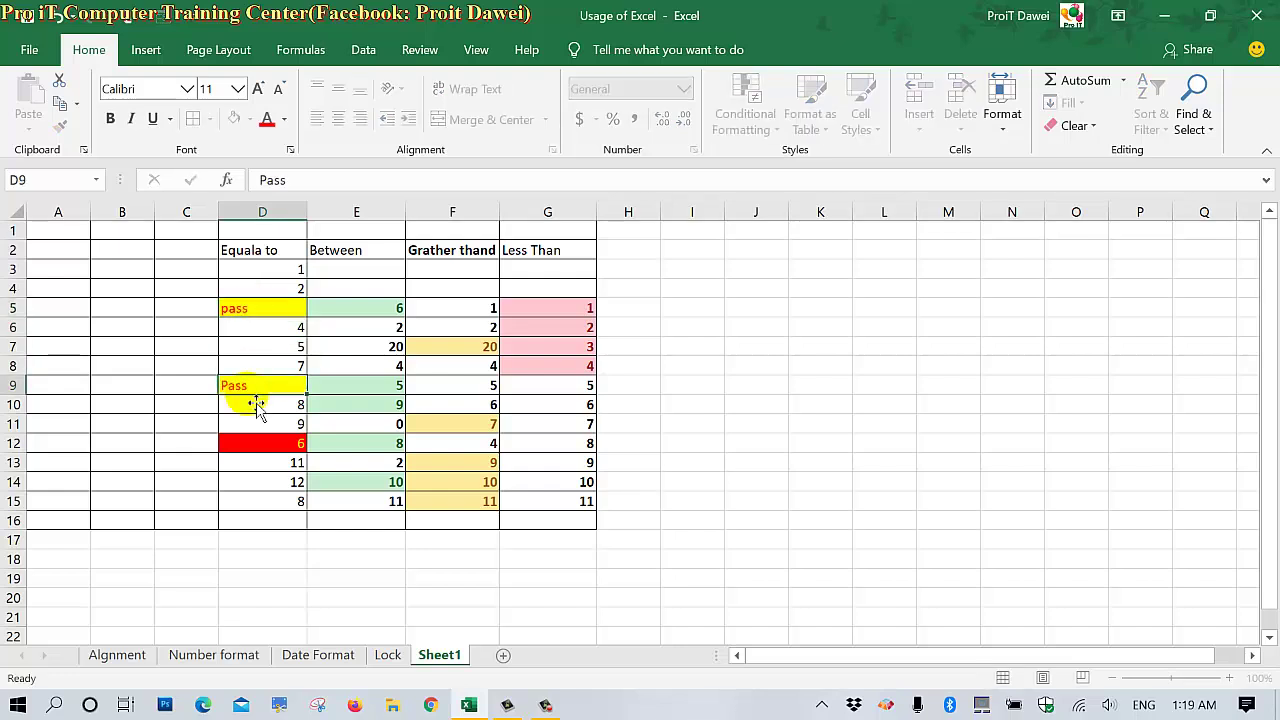
Step: Test both Equal To rules by changing D5 to 6, D12 to 9 and D13 to 6
left_click(263, 443)
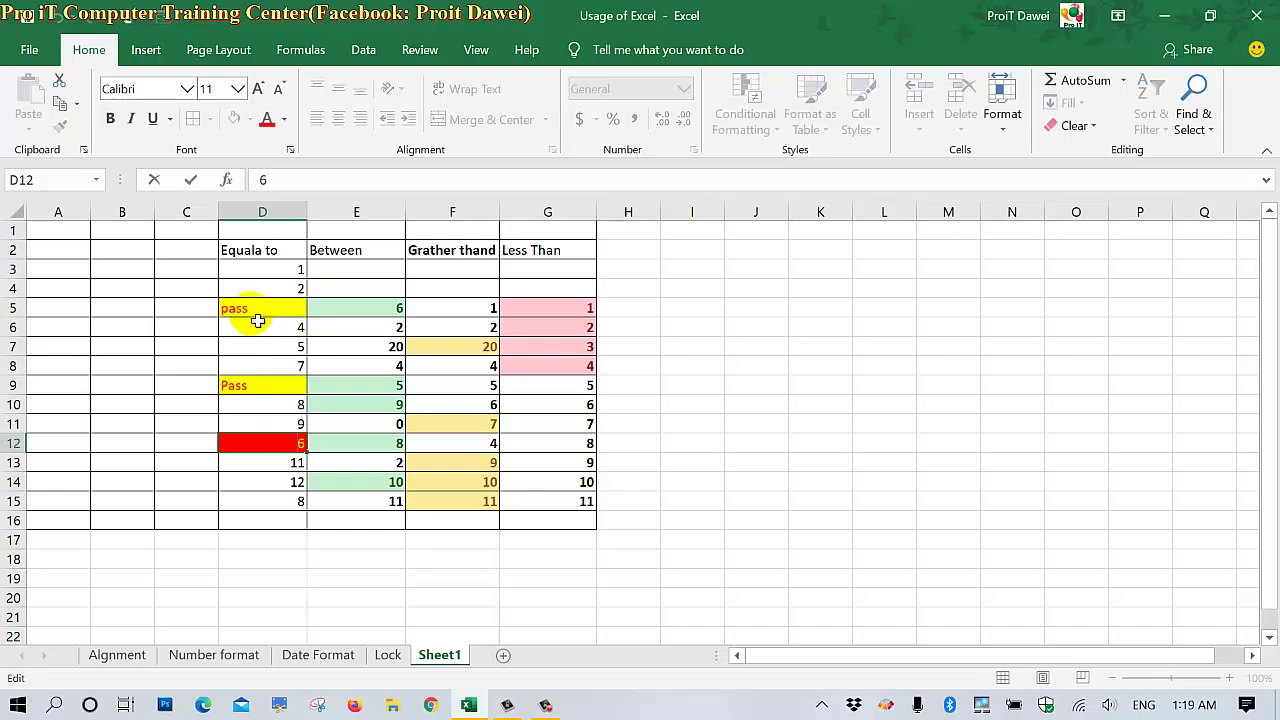
left_click(257, 318)
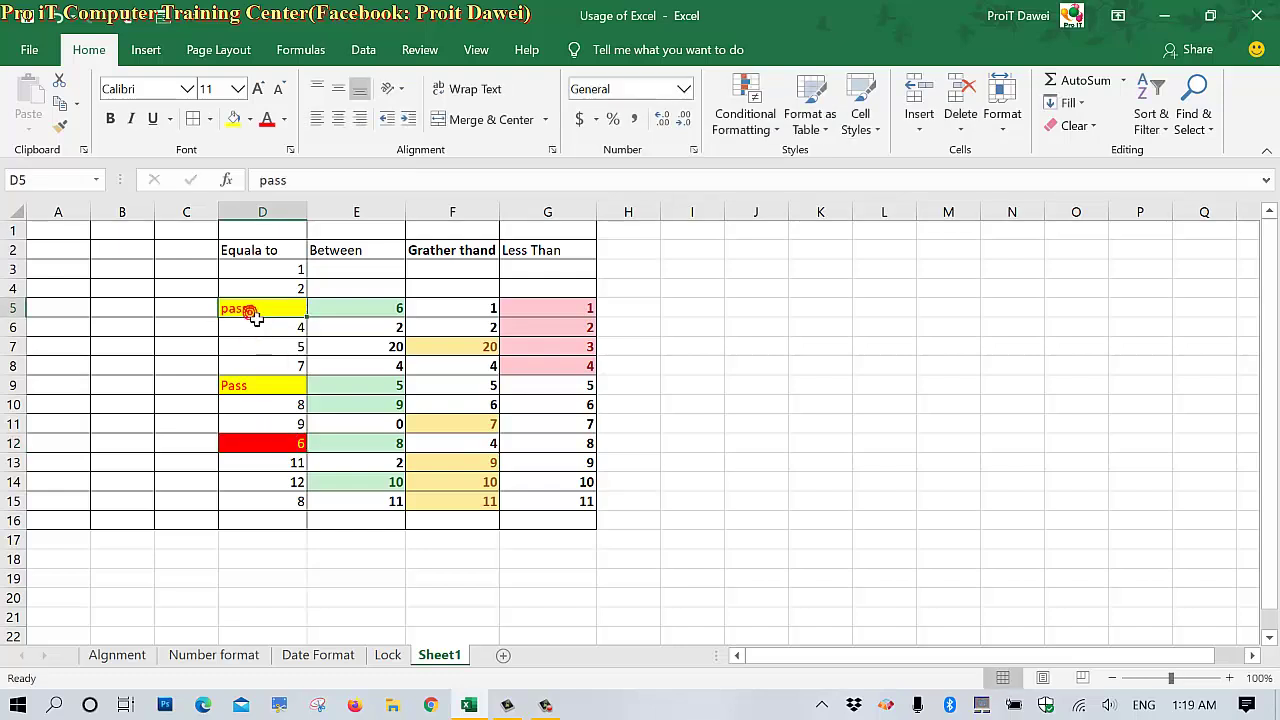
type("6")
left_click(263, 347)
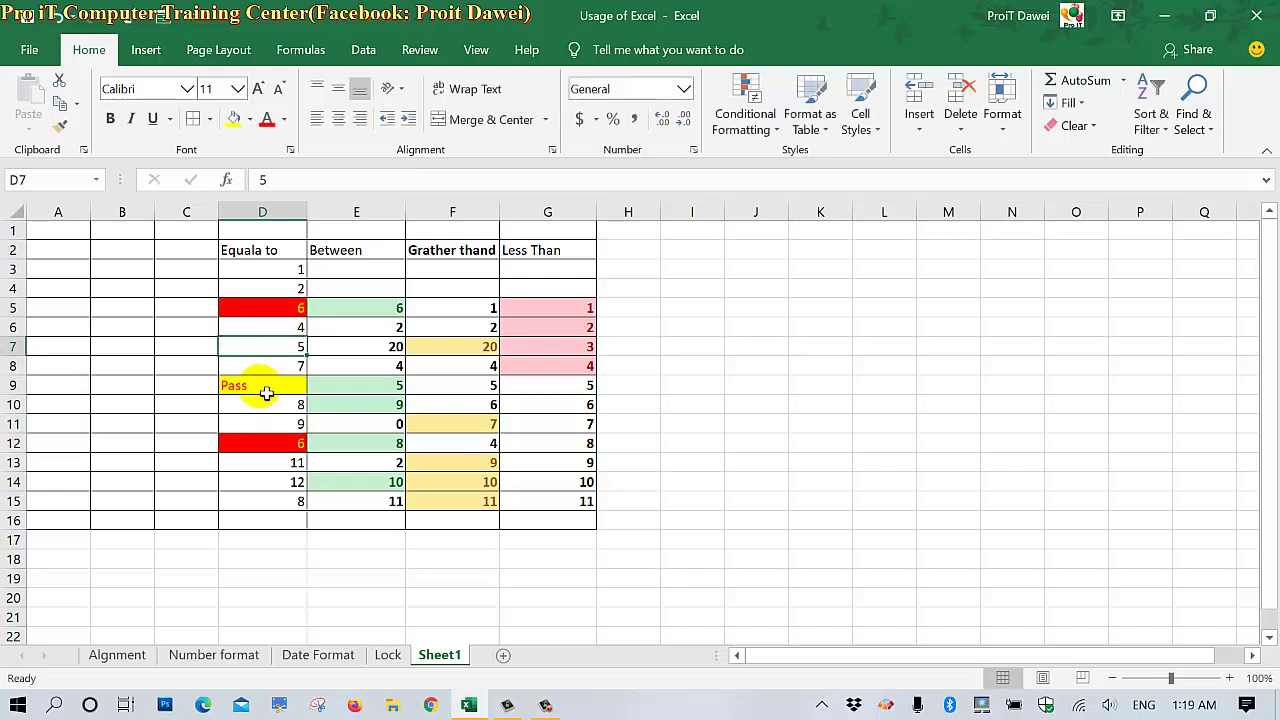
left_click(267, 443)
type("9")
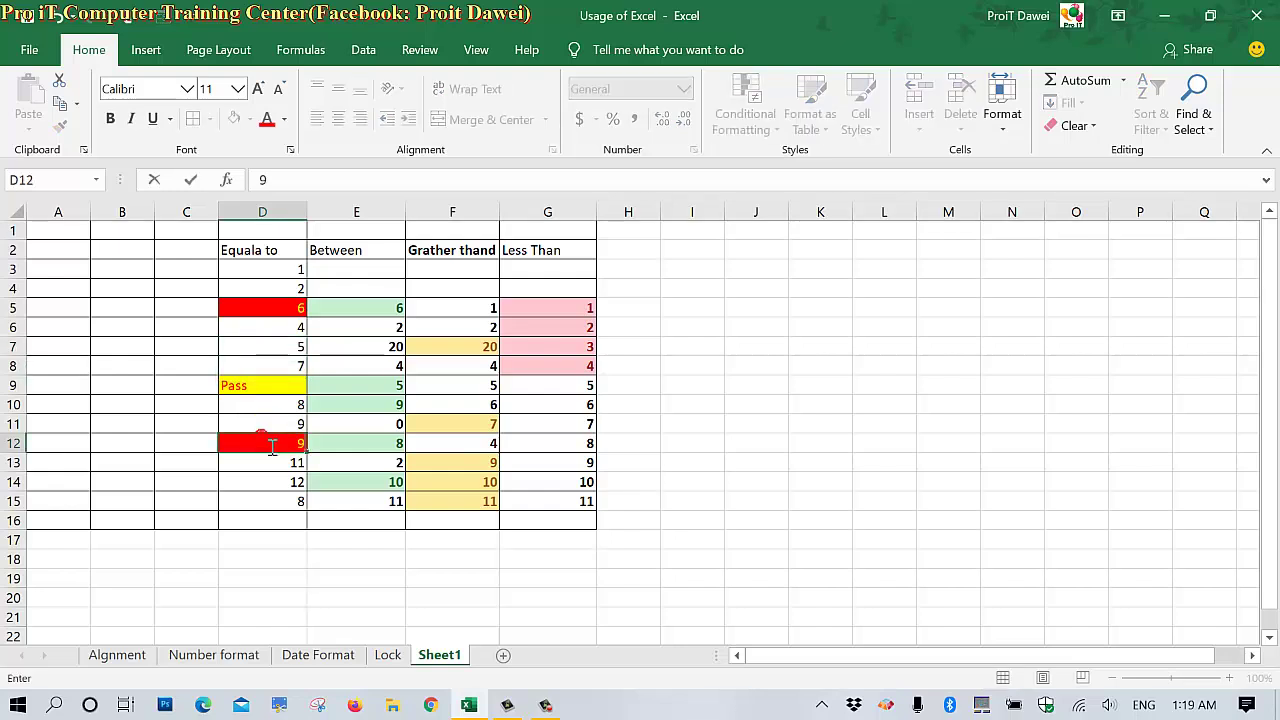
key("Return")
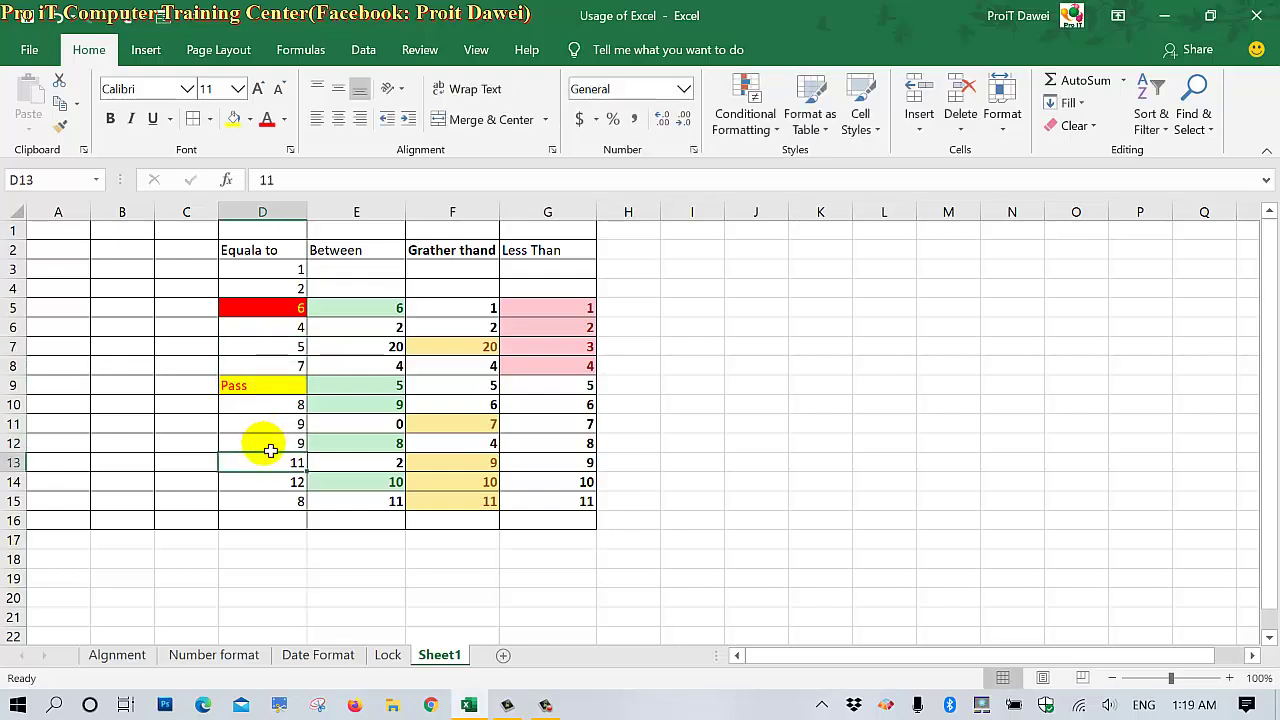
type("9")
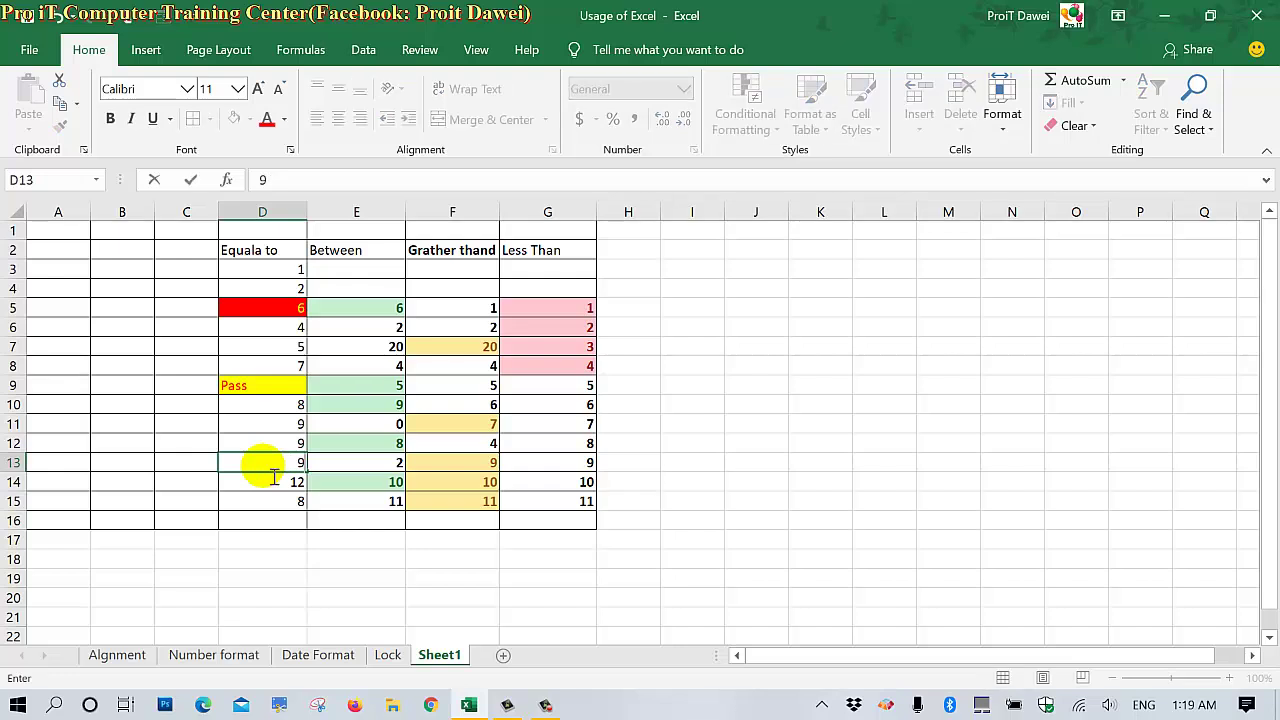
key("Return")
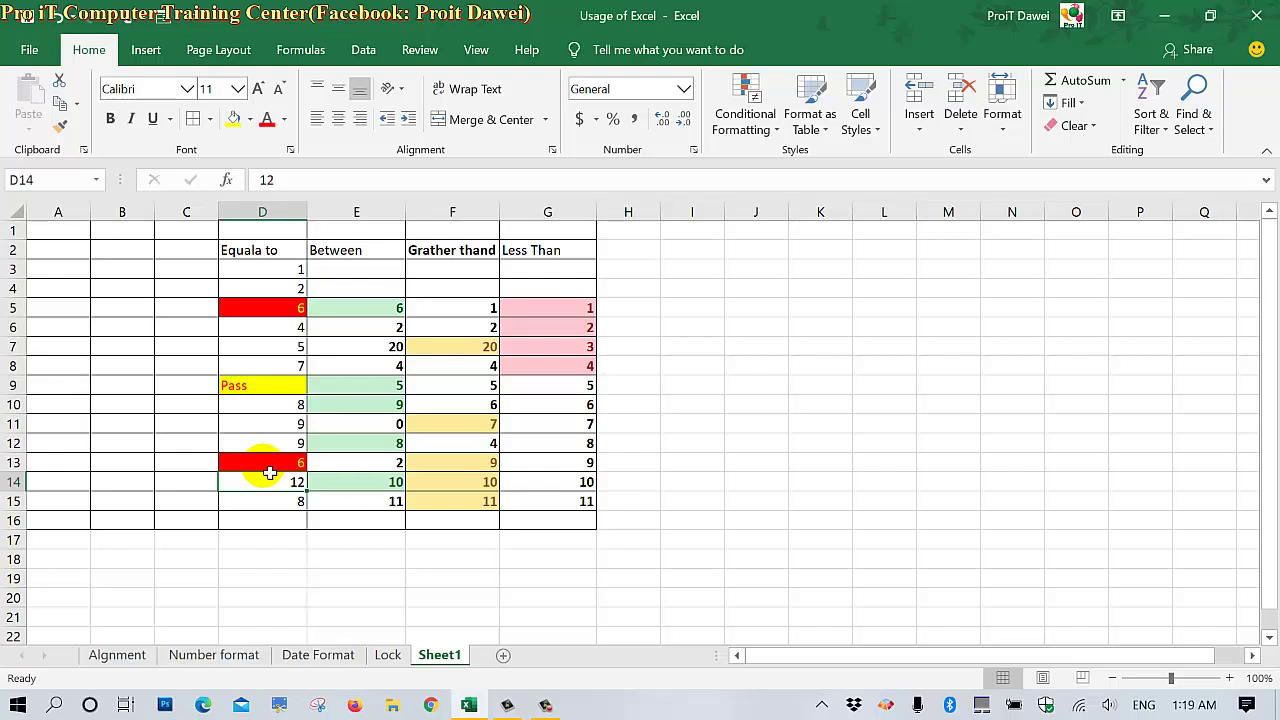
left_click(758, 132)
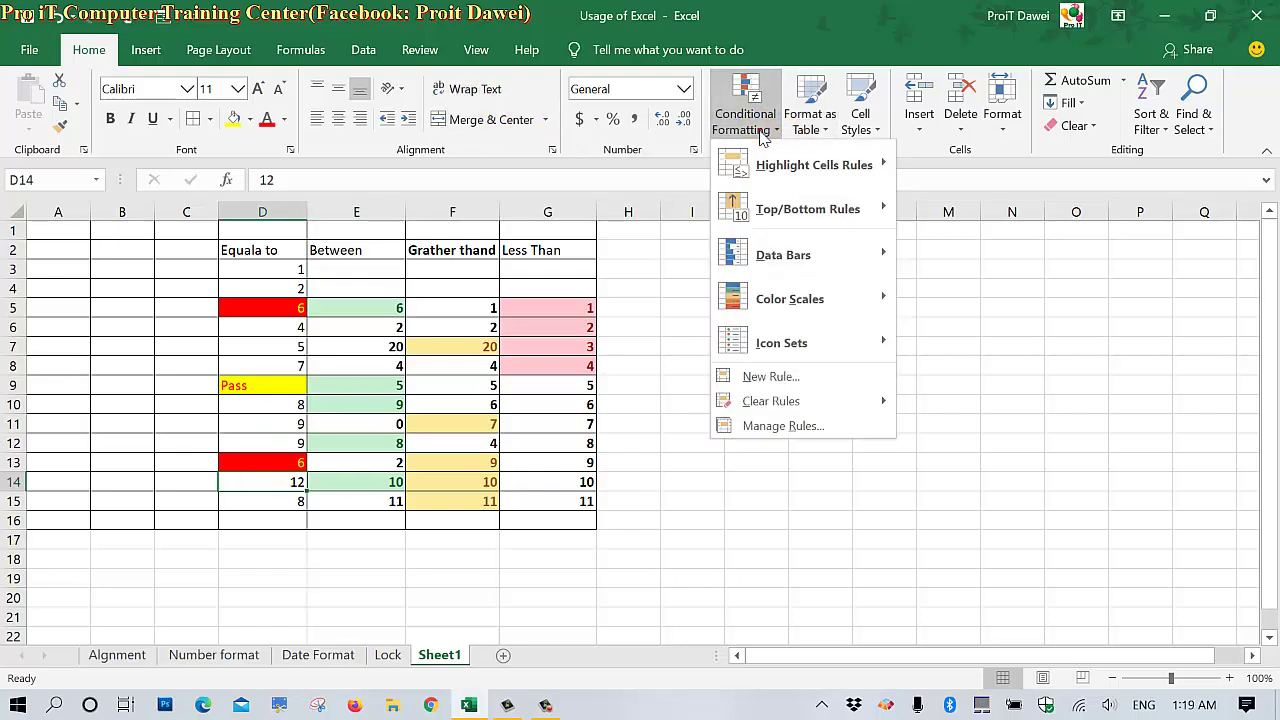
mouse_move(792, 174)
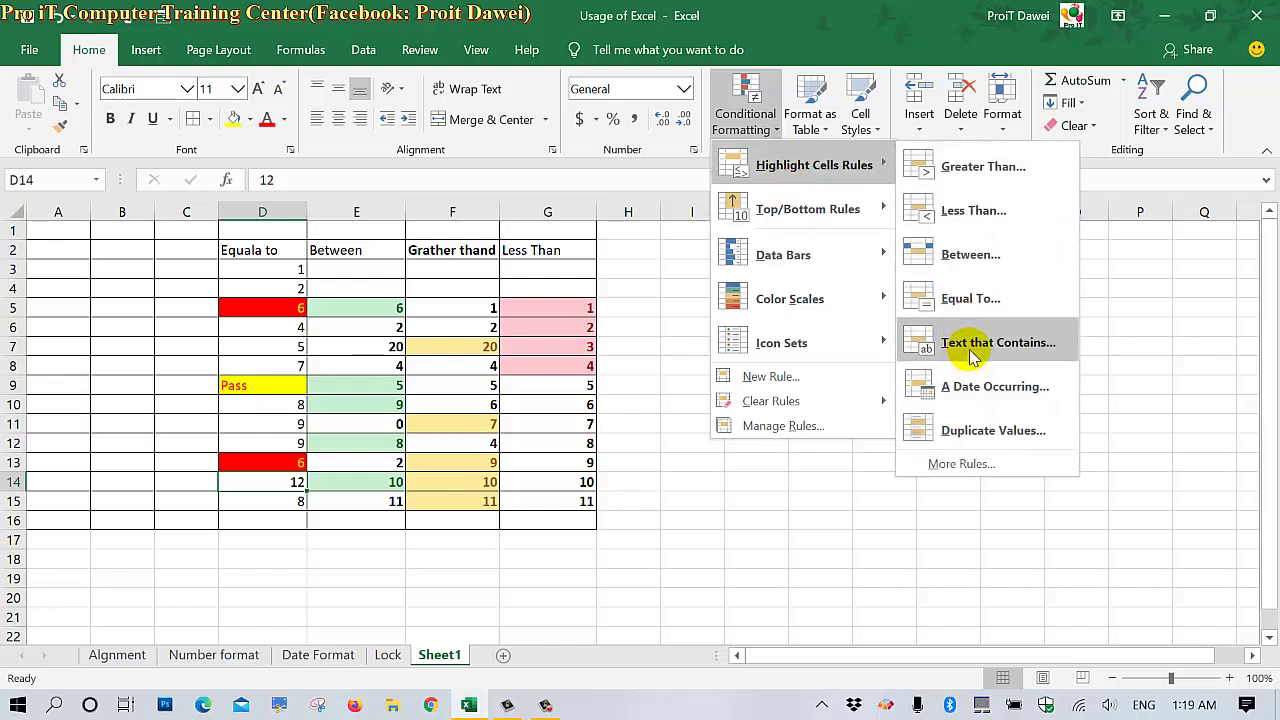
left_click(194, 286)
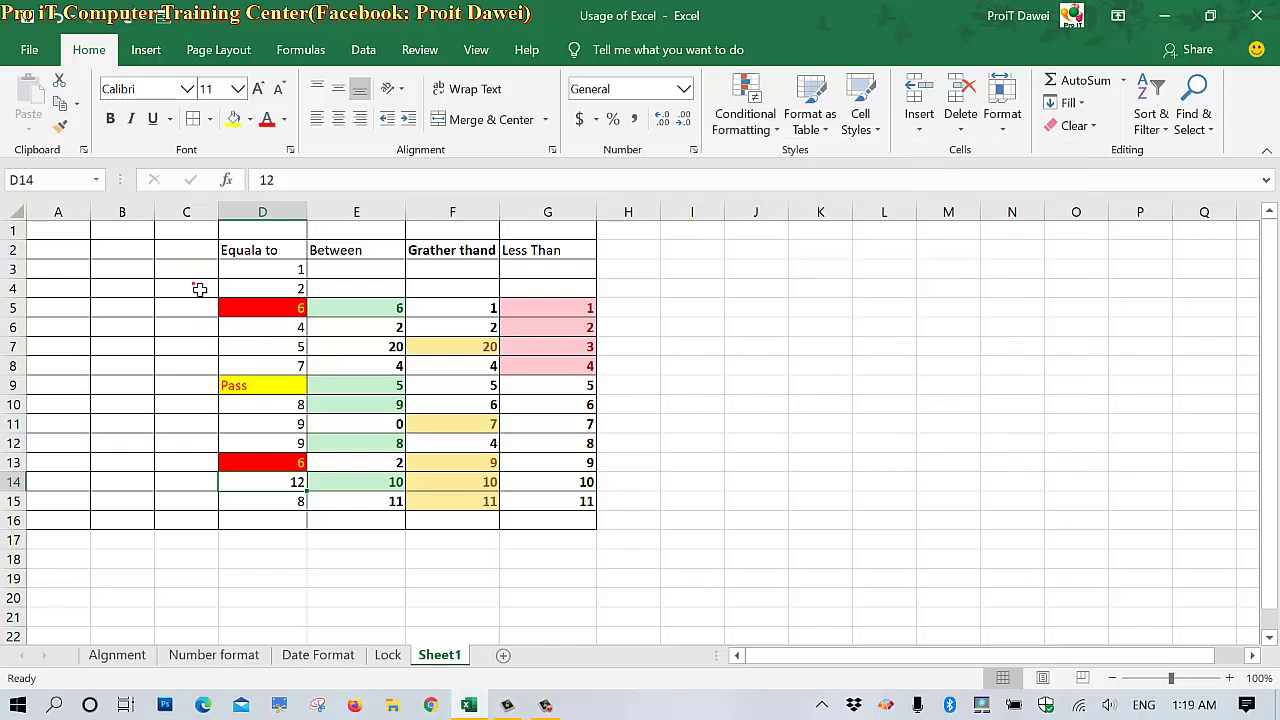
Step: Enter "January" in C3, correcting any misspelling in the cell
left_click(194, 269)
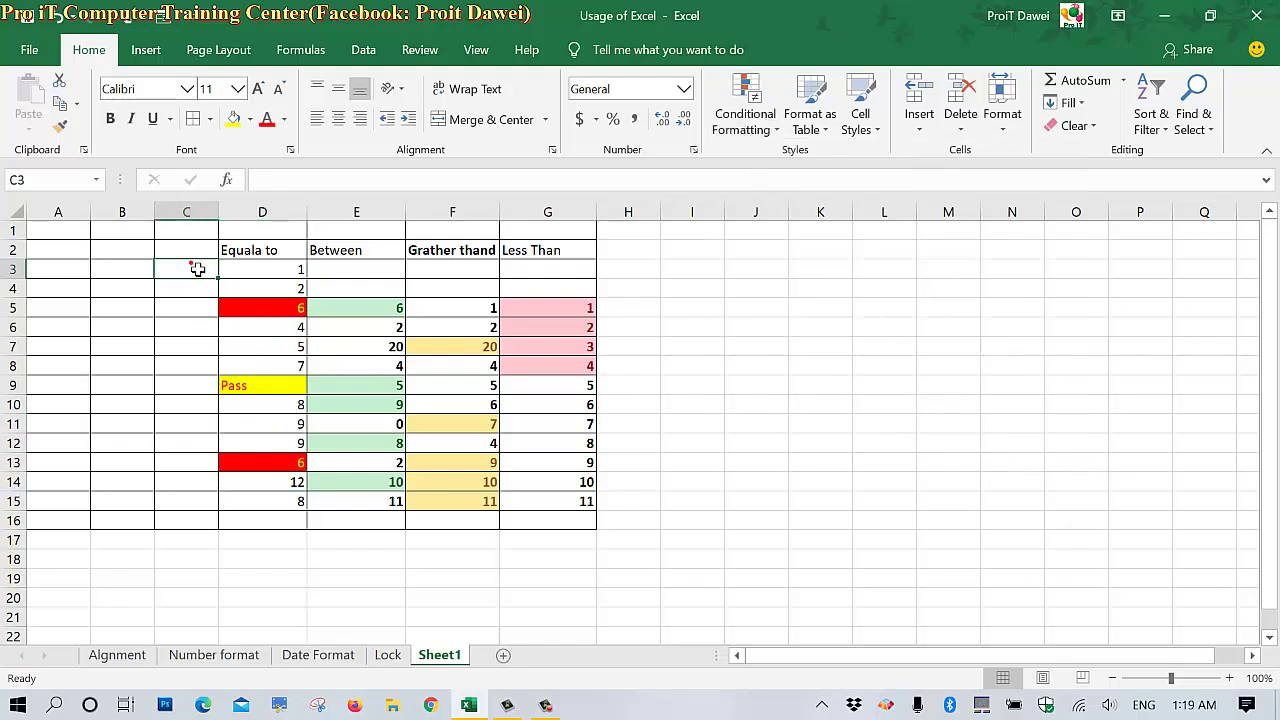
type("Janyary")
key("Return")
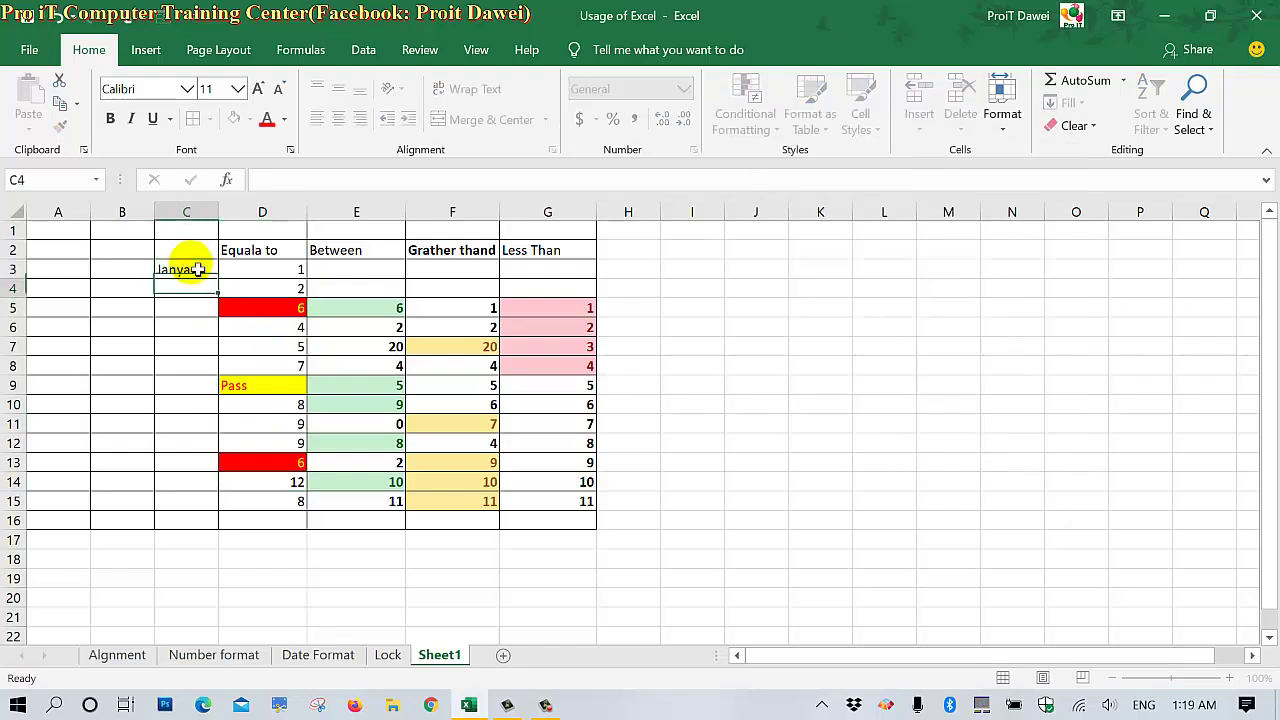
left_click(200, 270)
double_click(200, 270)
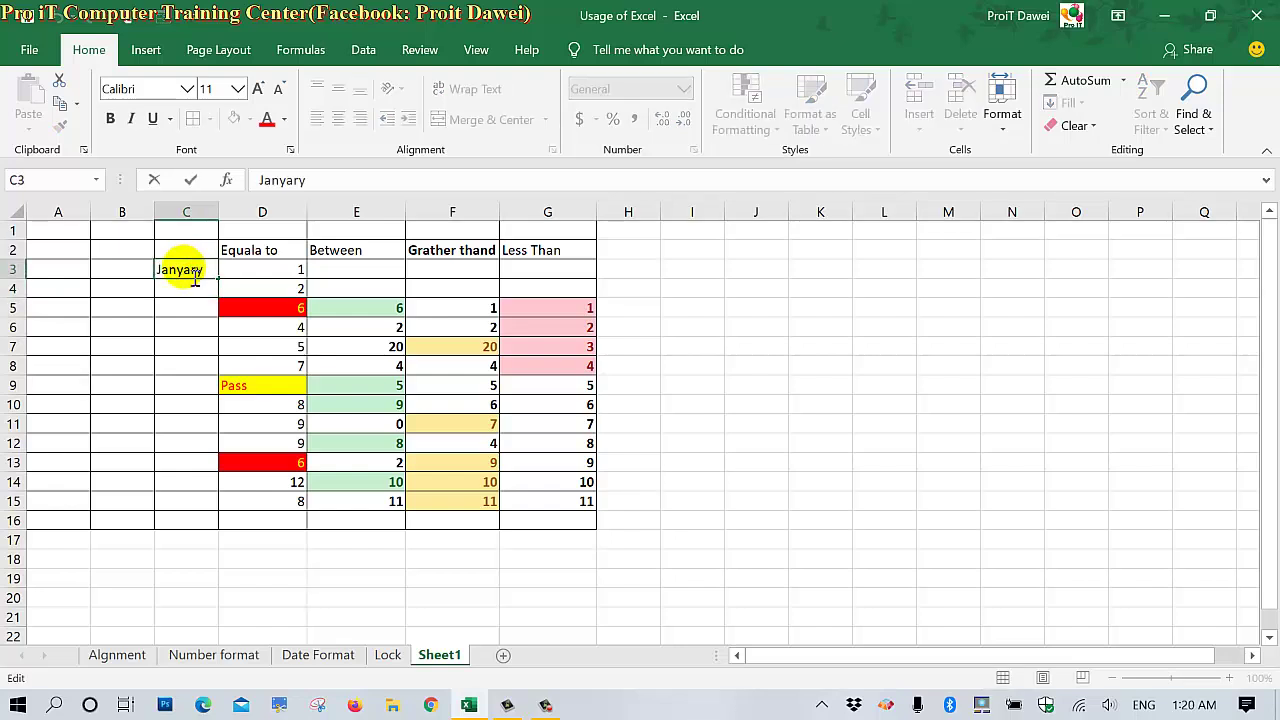
left_click(181, 270)
key("BackSpace")
type("u")
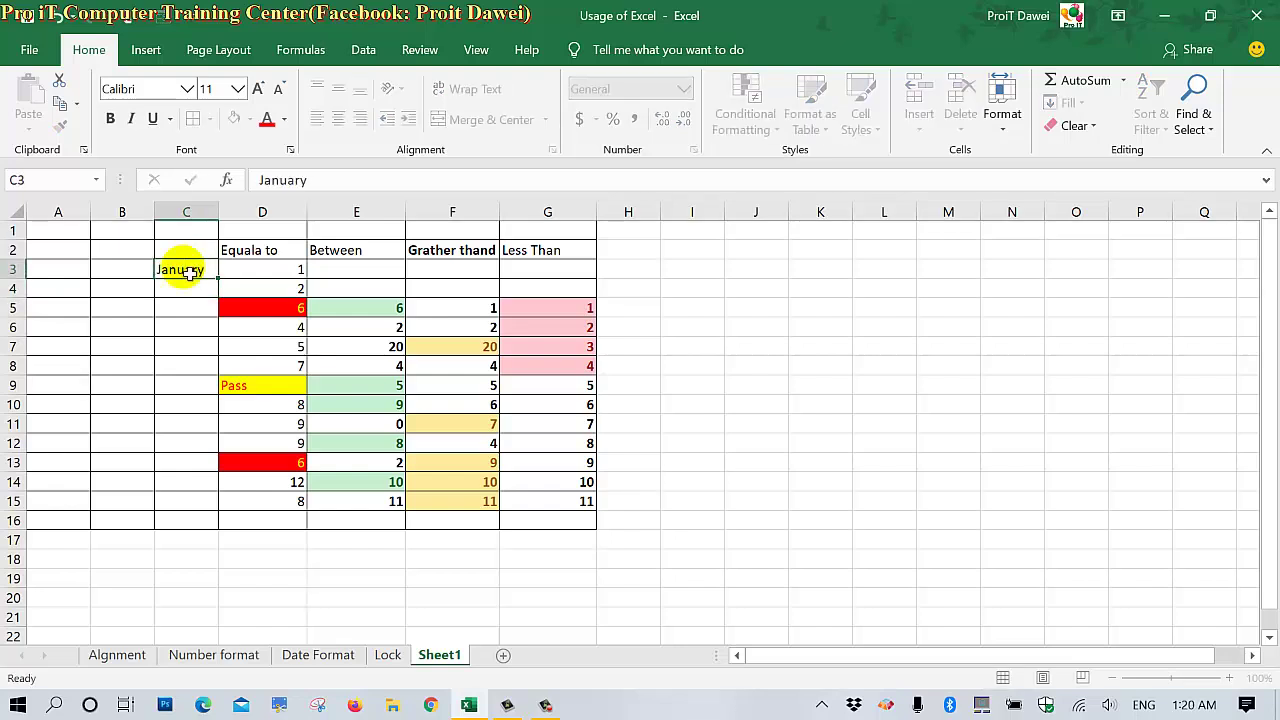
key("Return")
Step: Fill the month series from C3 down to December in C14 and widen column C to fit the names
left_click(207, 279)
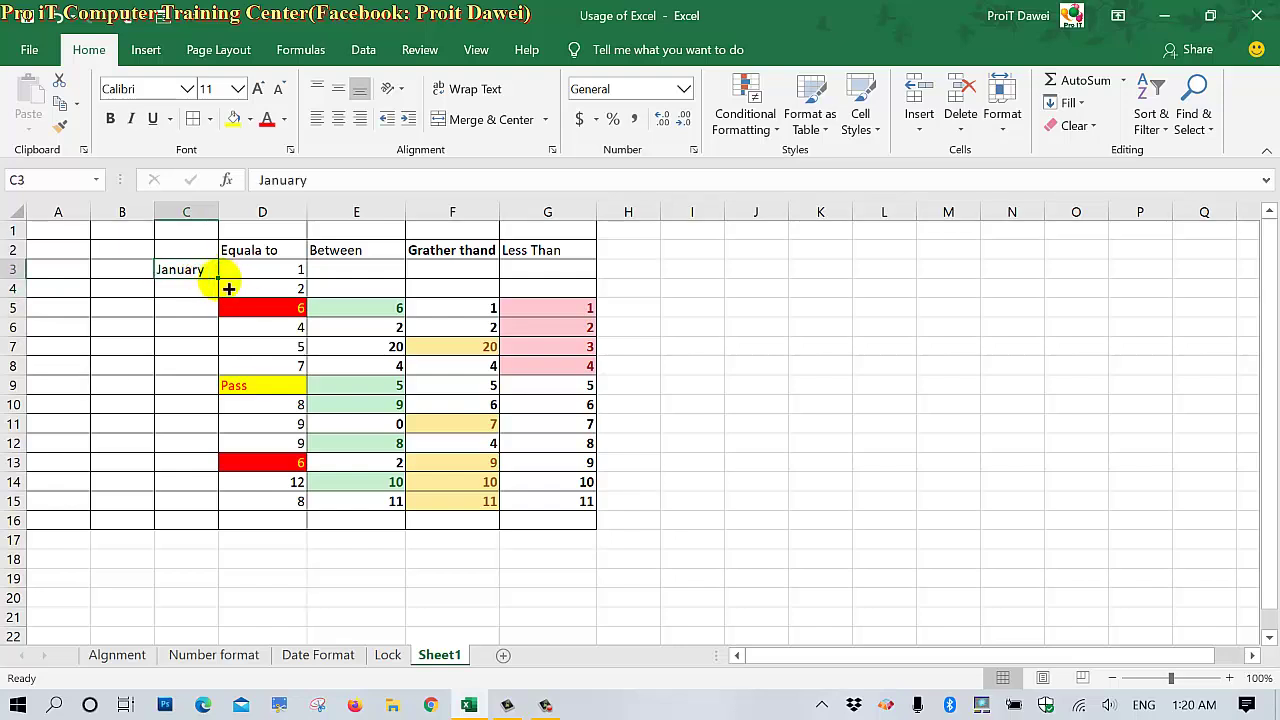
left_click_drag(220, 281, 205, 490)
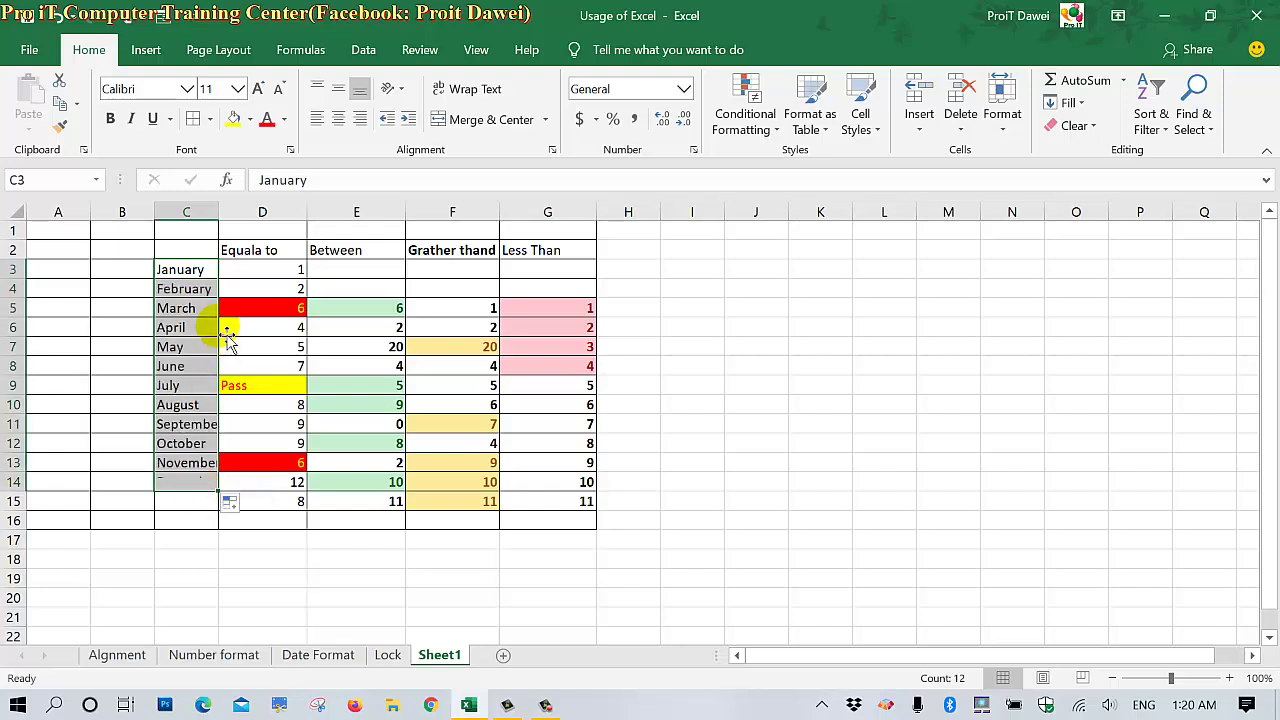
left_click_drag(218, 211, 268, 228)
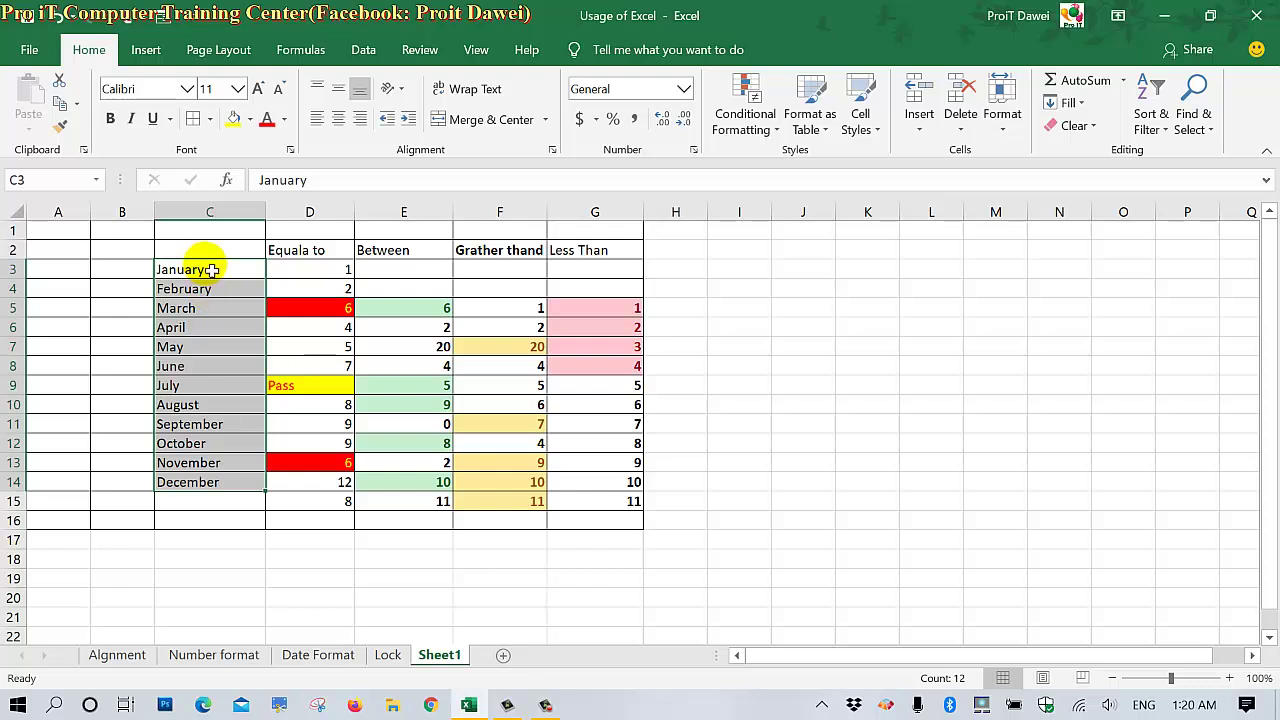
Step: Enter the heading "Text That Contain" in C2 above the months
left_click(209, 247)
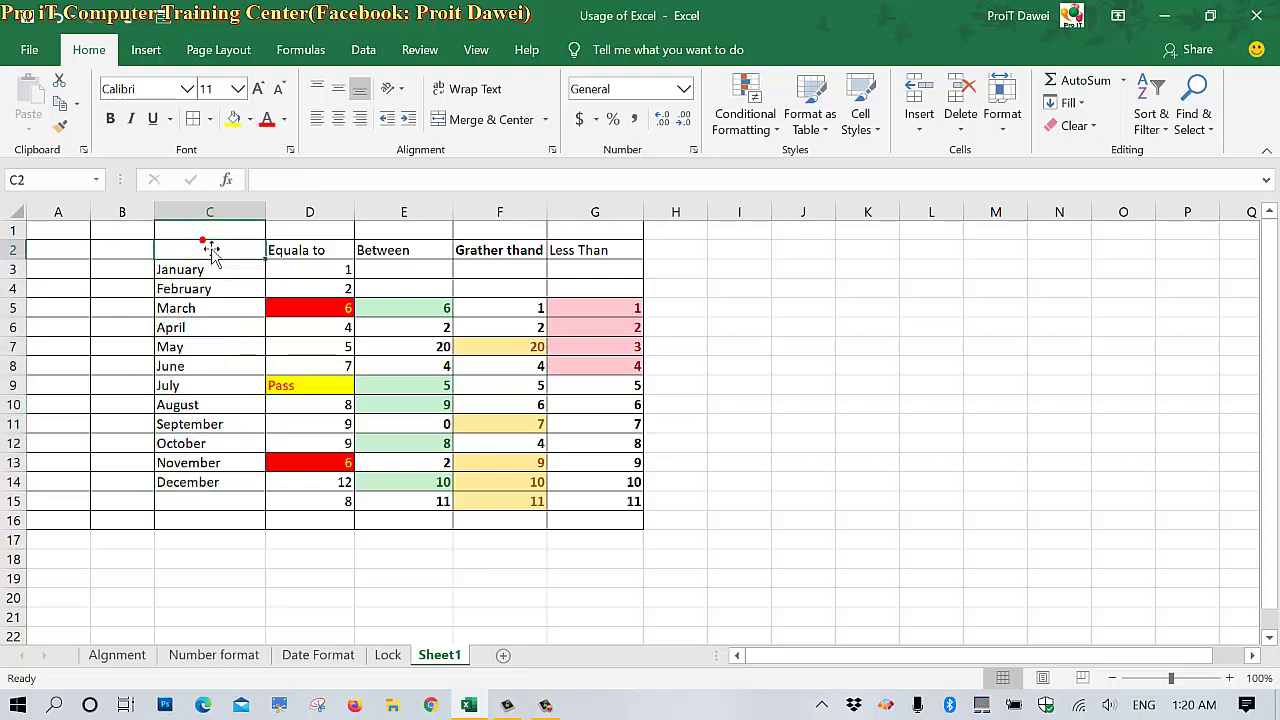
type("Tet")
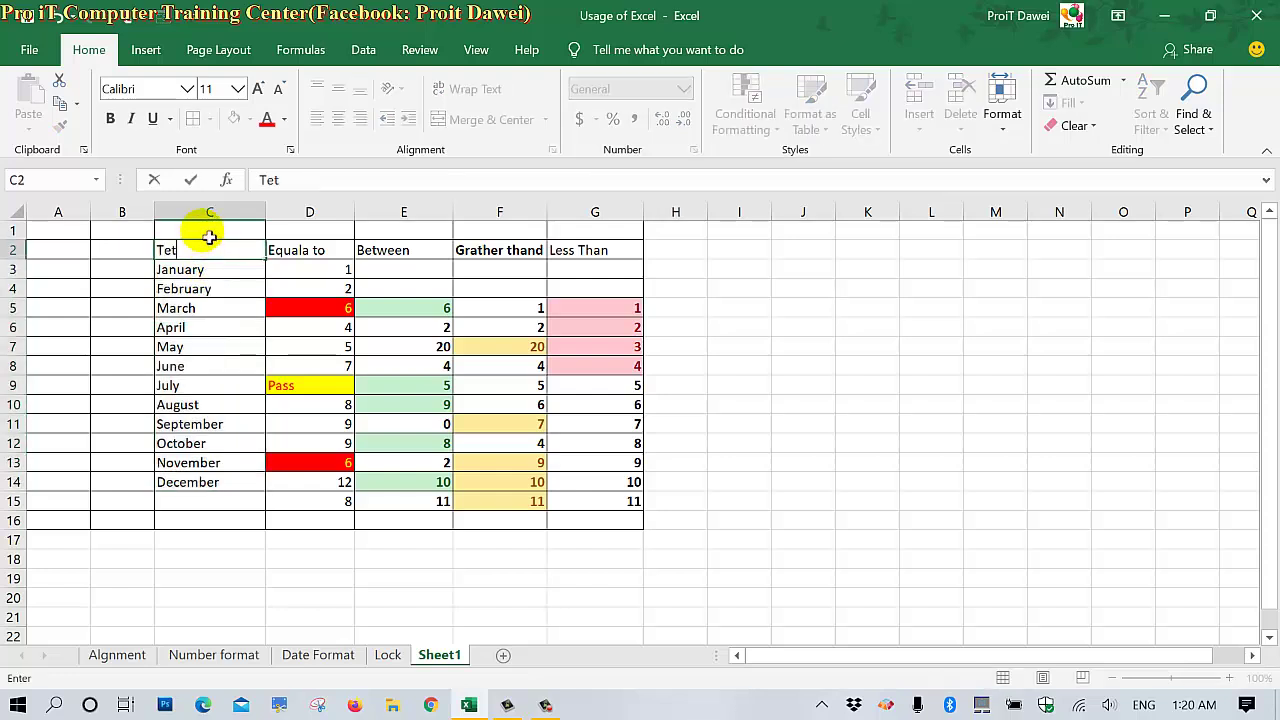
key("BackSpace")
type("ext That Contain")
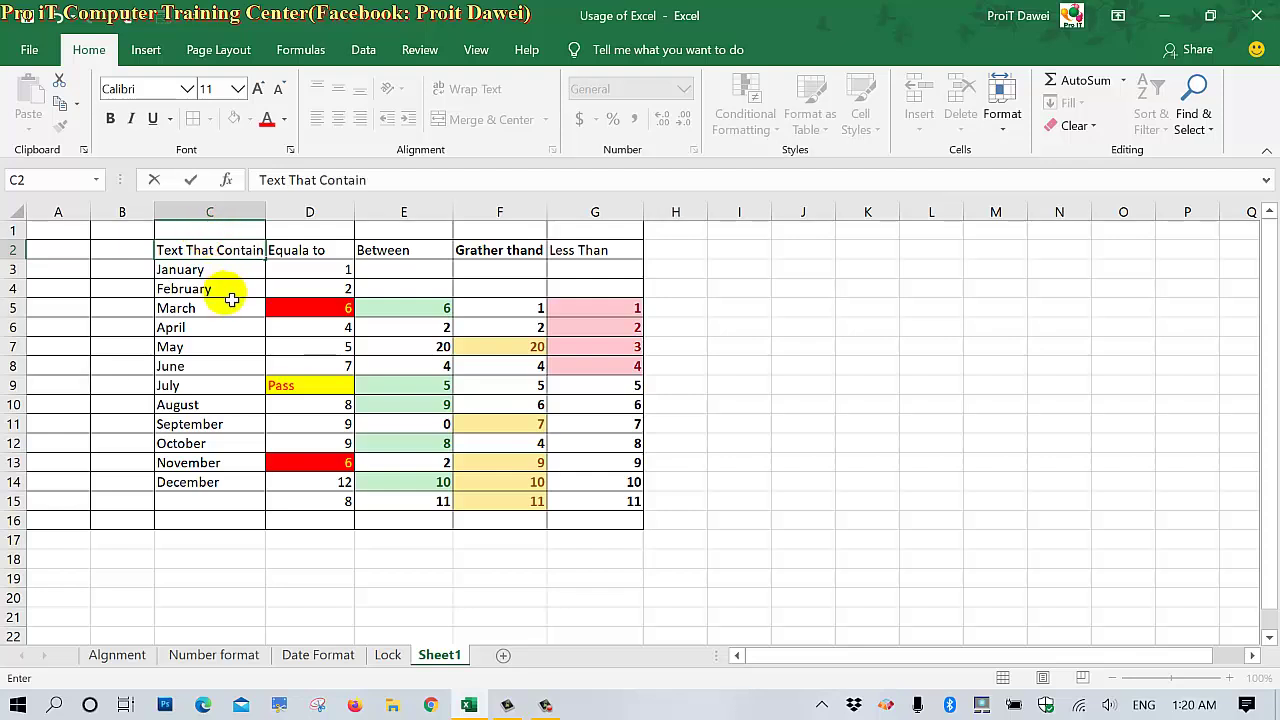
key("Return")
Step: Make the heading cells C2:G2 bold
left_click_drag(224, 257, 577, 255)
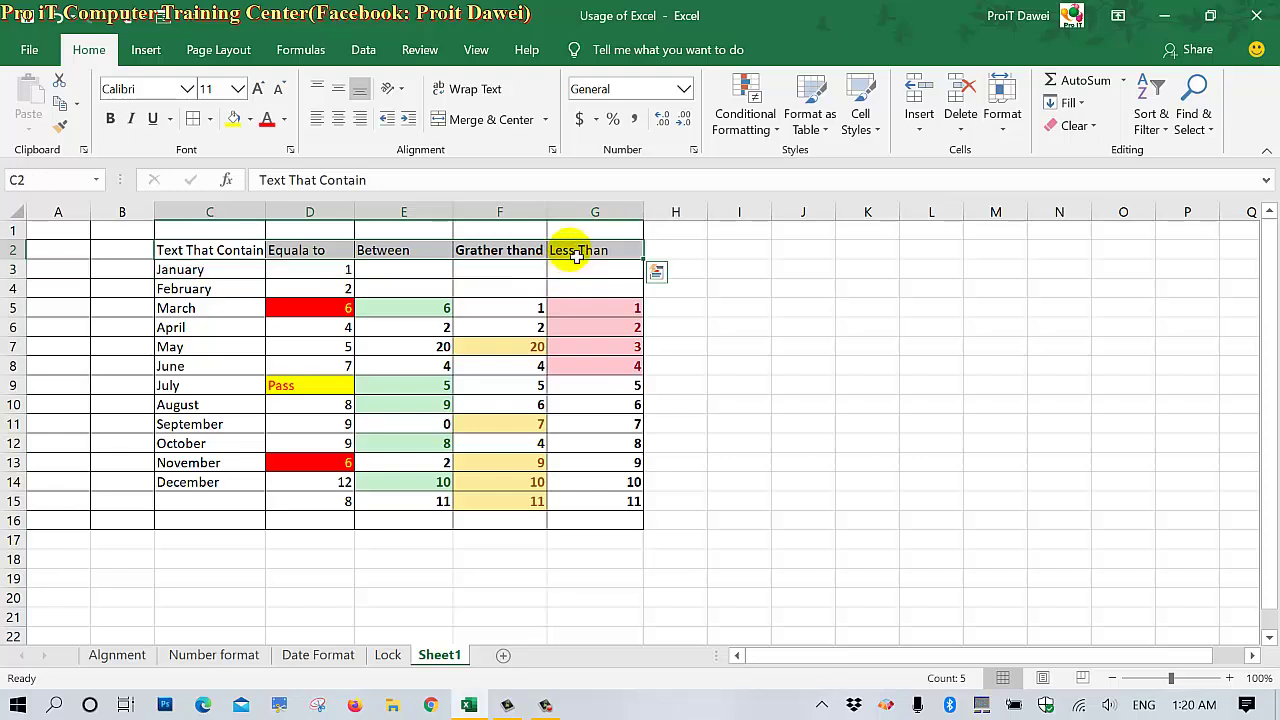
key("ctrl+b")
left_click(180, 271)
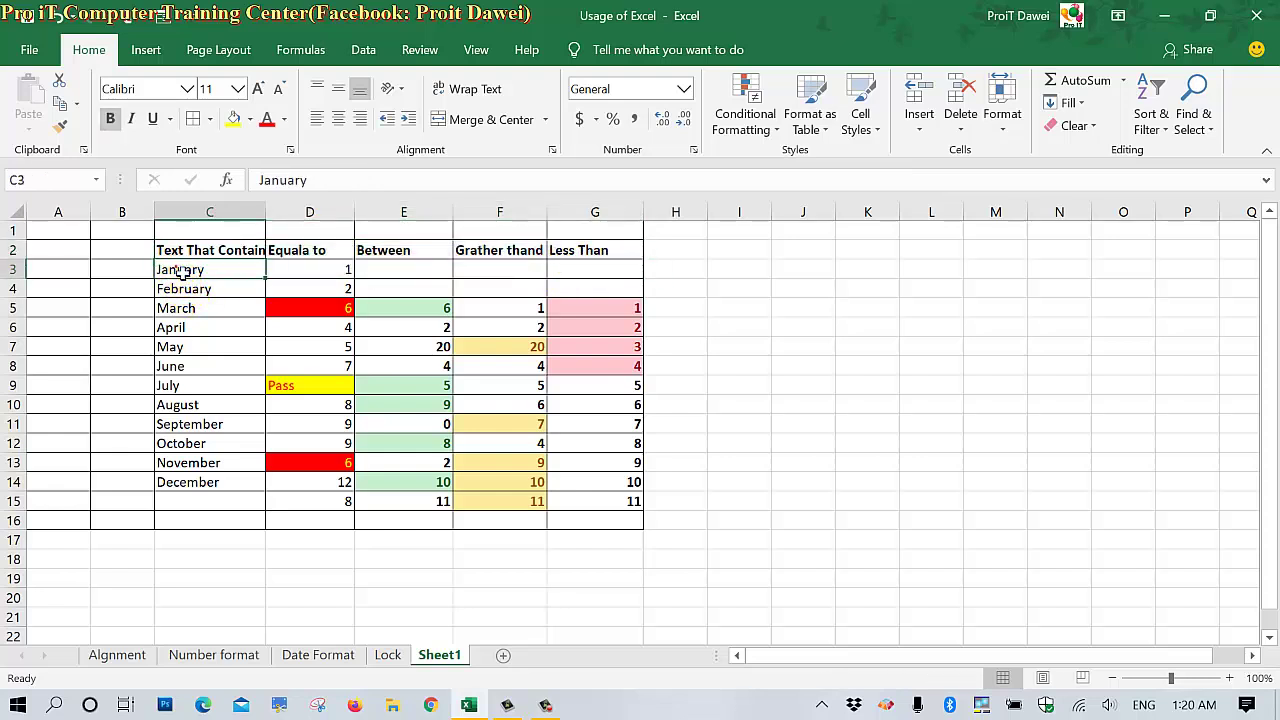
Step: Set up a Text That Contains highlight rule on the months C3:C14 for "J" with Green Fill with Dark Green Text
left_click_drag(180, 271, 200, 485)
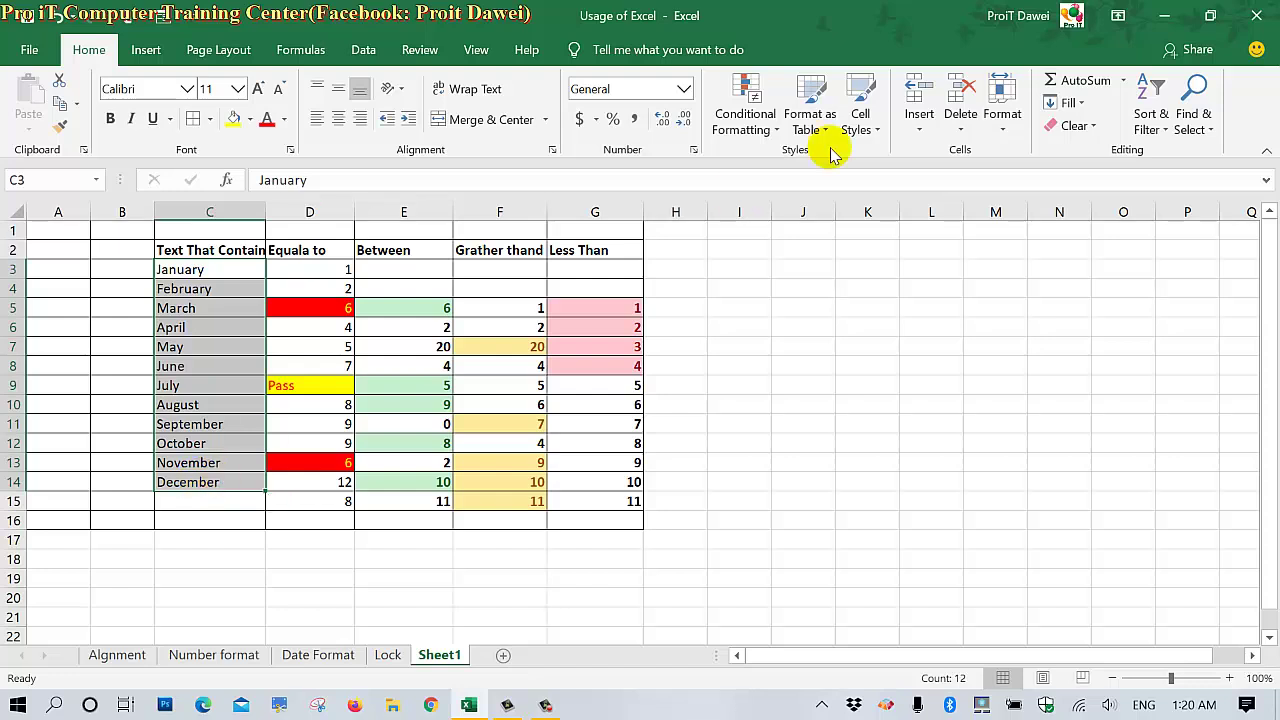
left_click(745, 125)
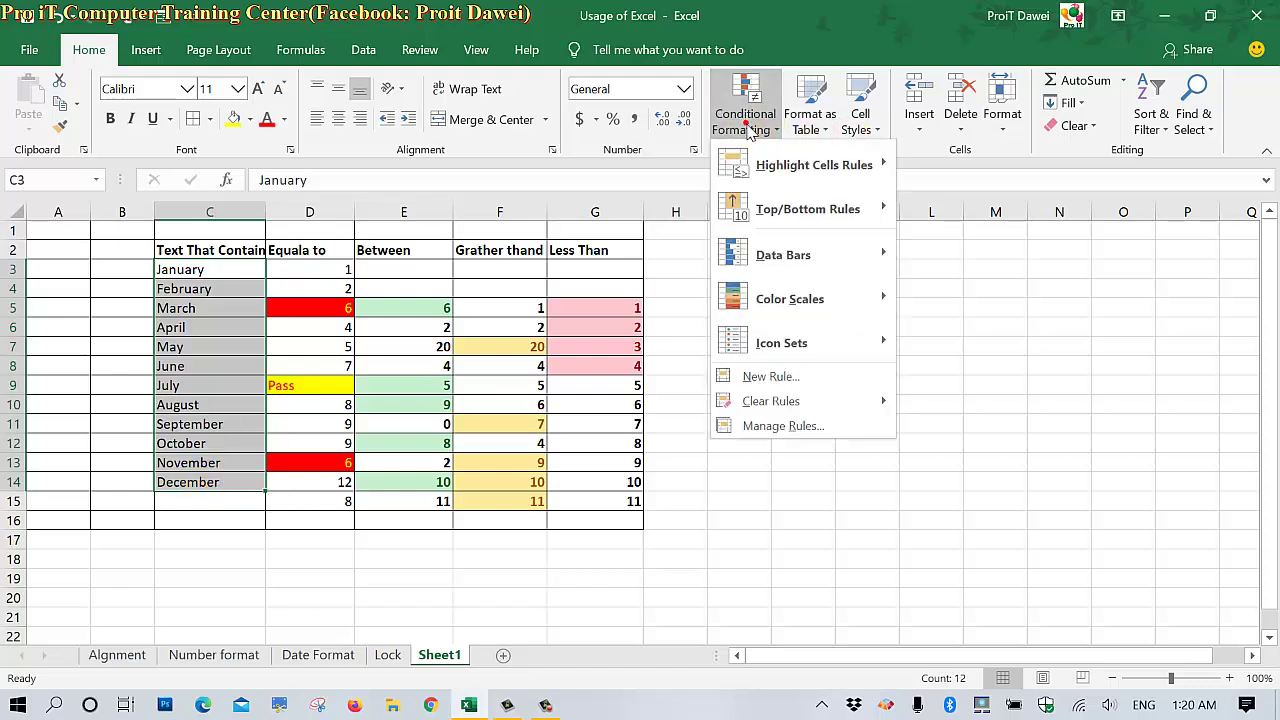
mouse_move(760, 166)
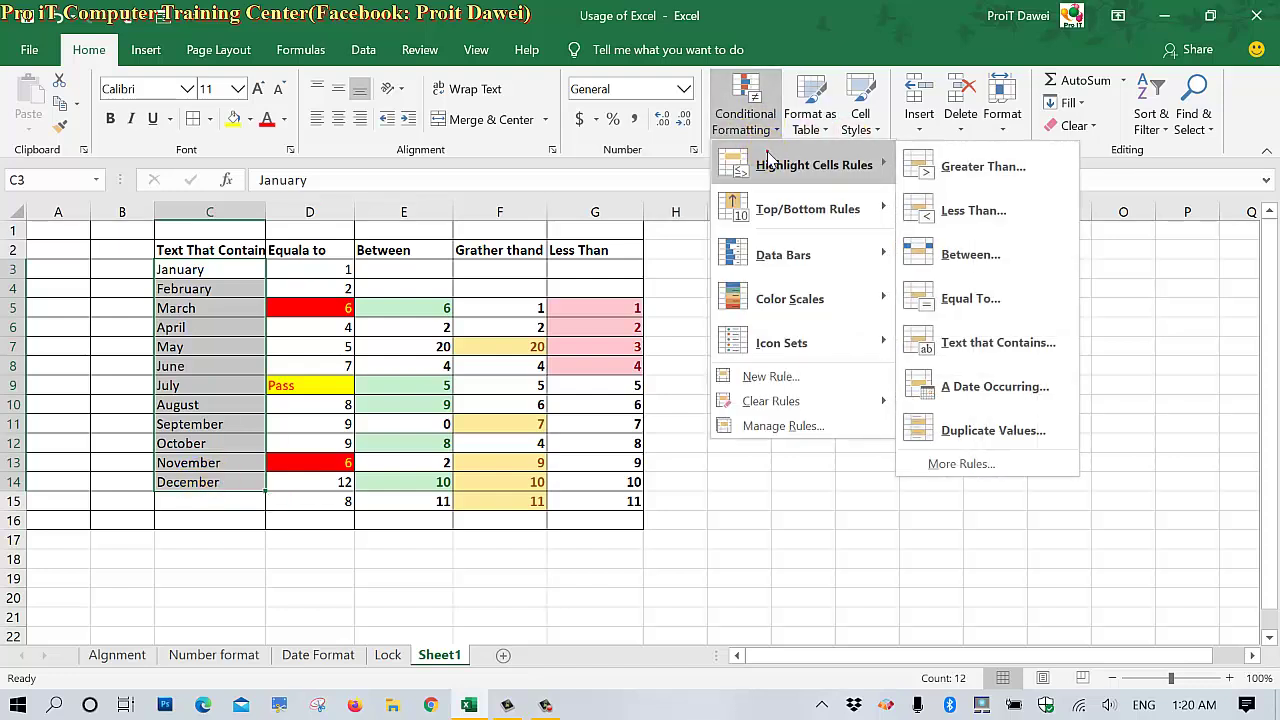
left_click(966, 340)
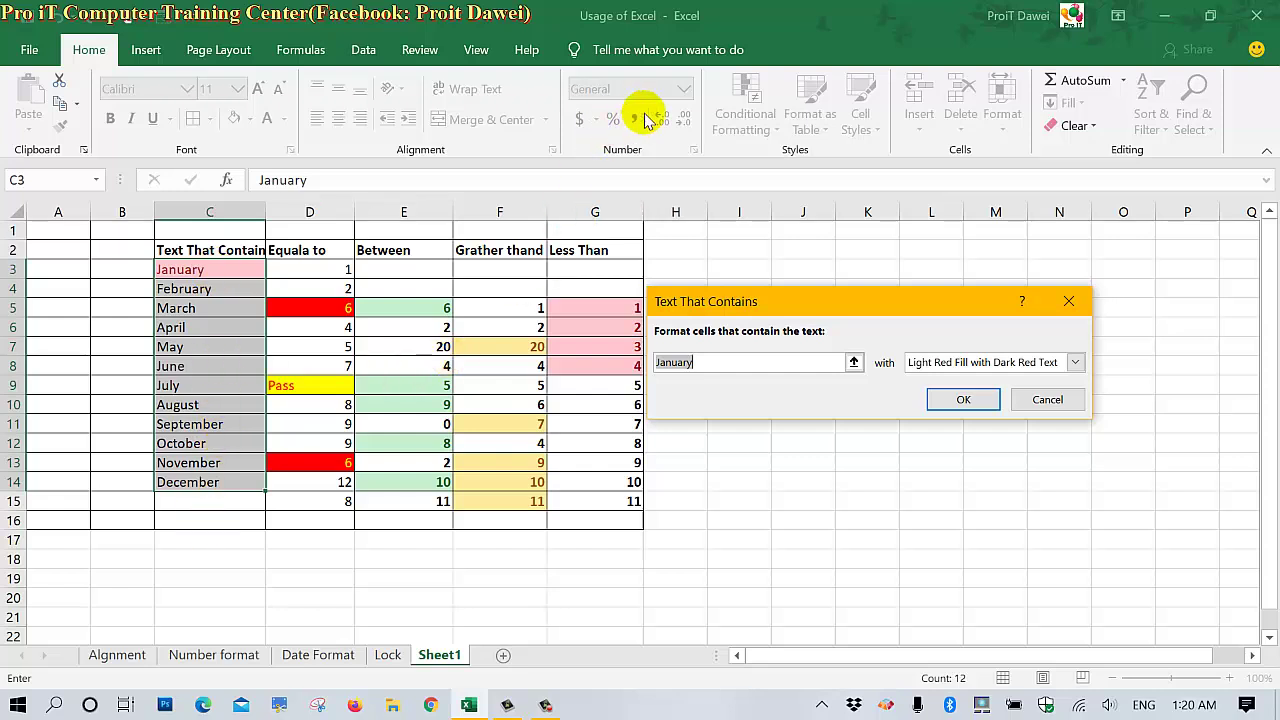
left_click(737, 367)
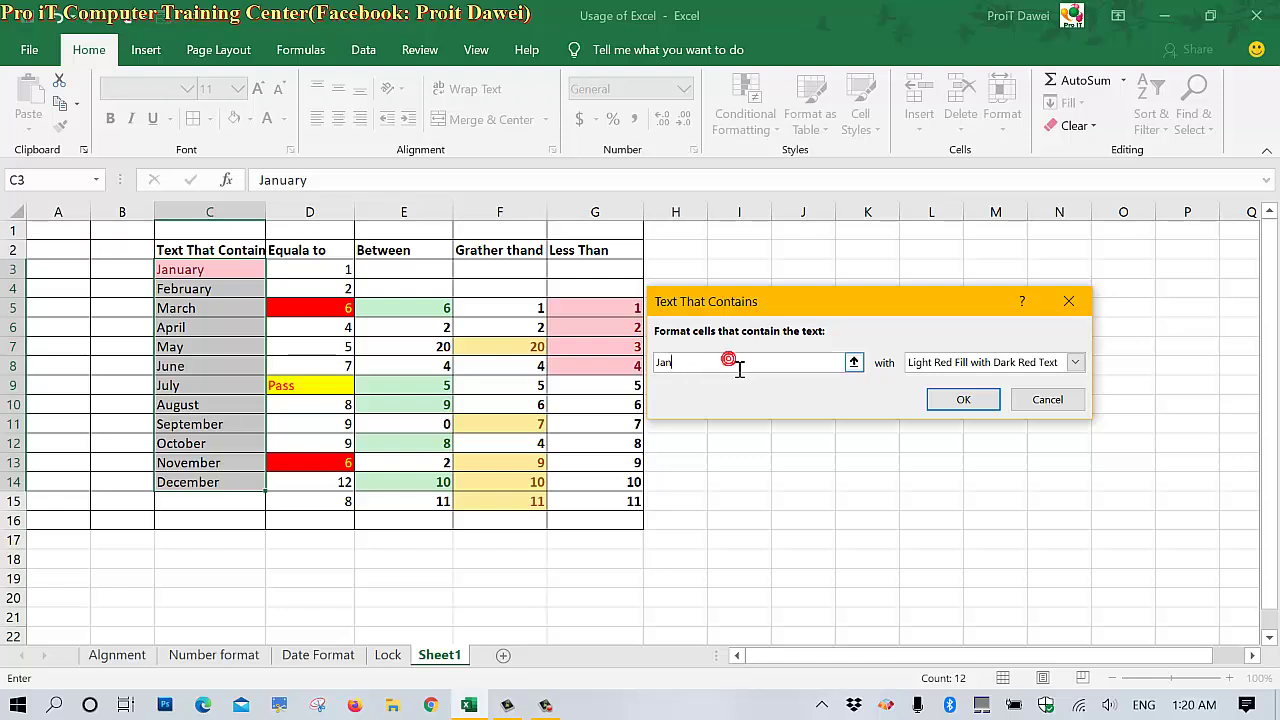
key("BackSpace")
key("BackSpace")
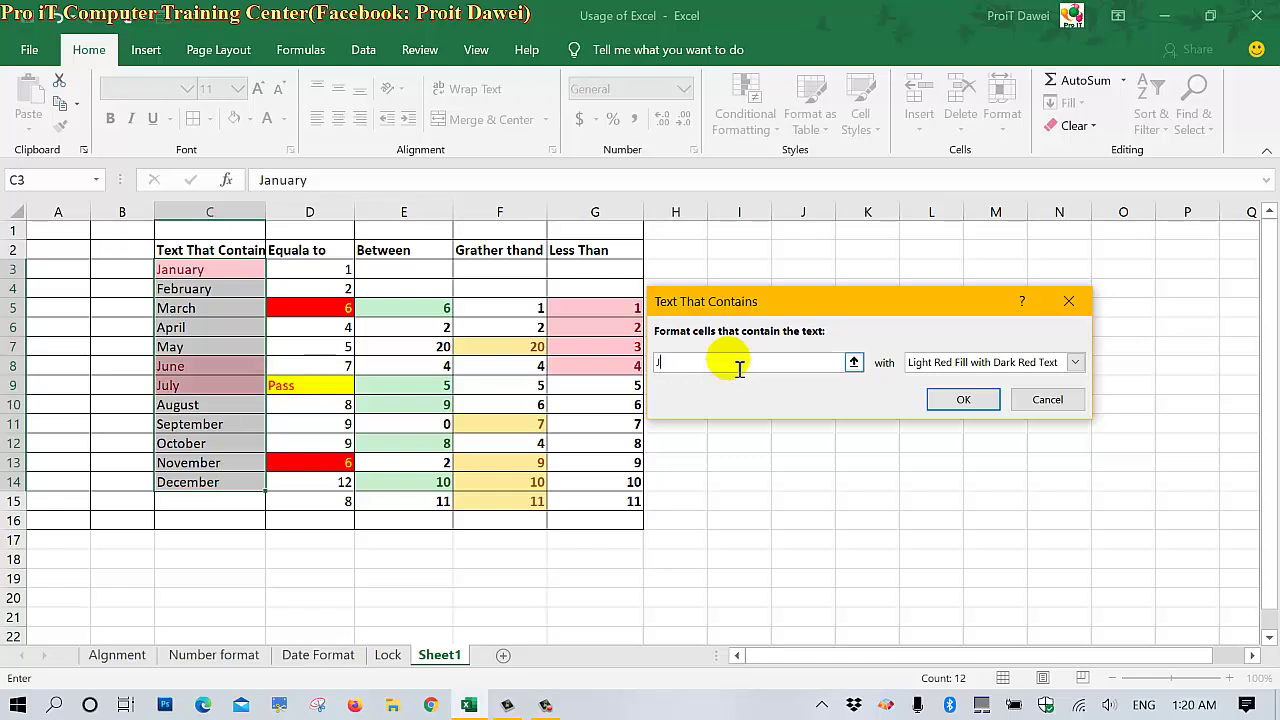
left_click(950, 362)
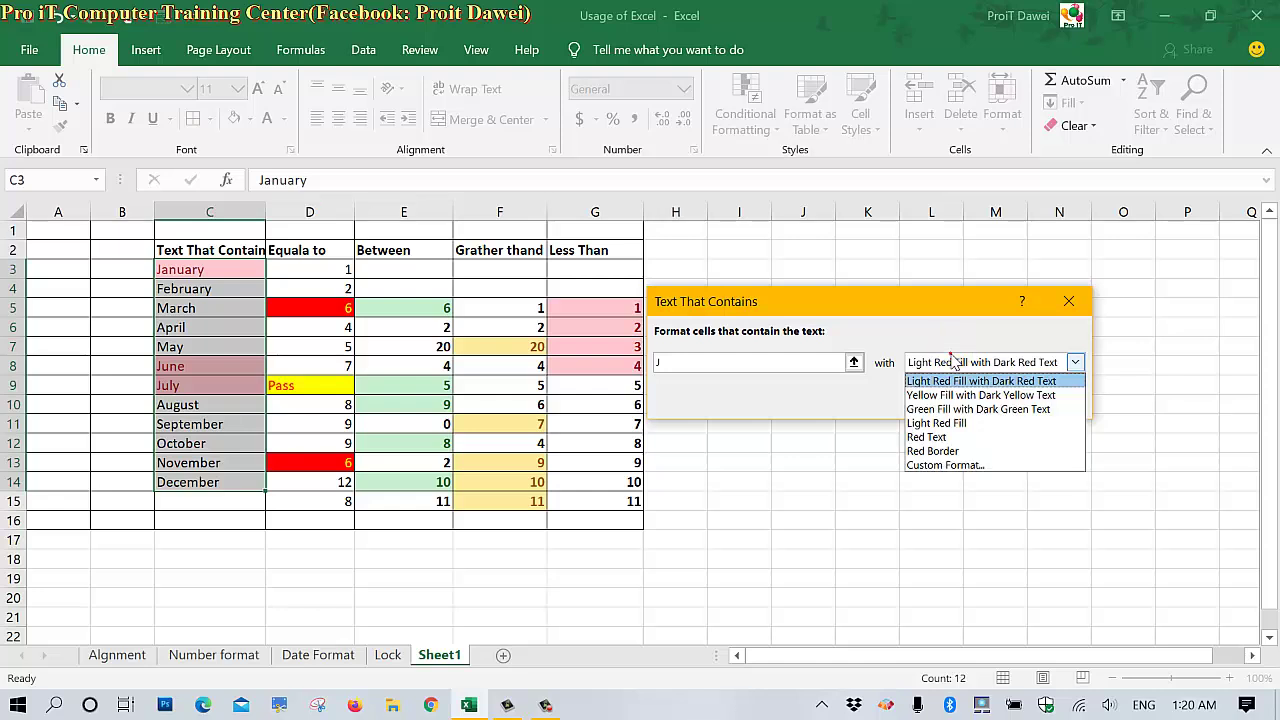
left_click(936, 409)
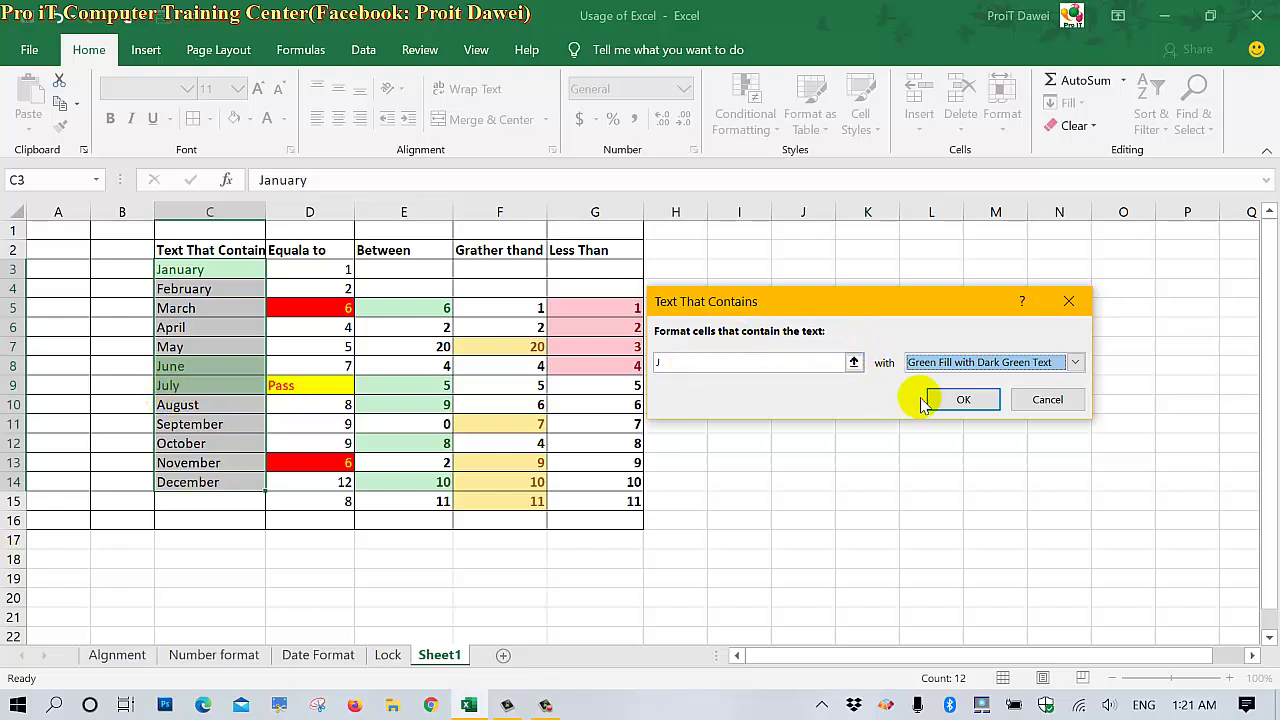
Step: Try the rule's match text as "u" and as "Ber" to preview the matching months
left_click(745, 368)
key("BackSpace")
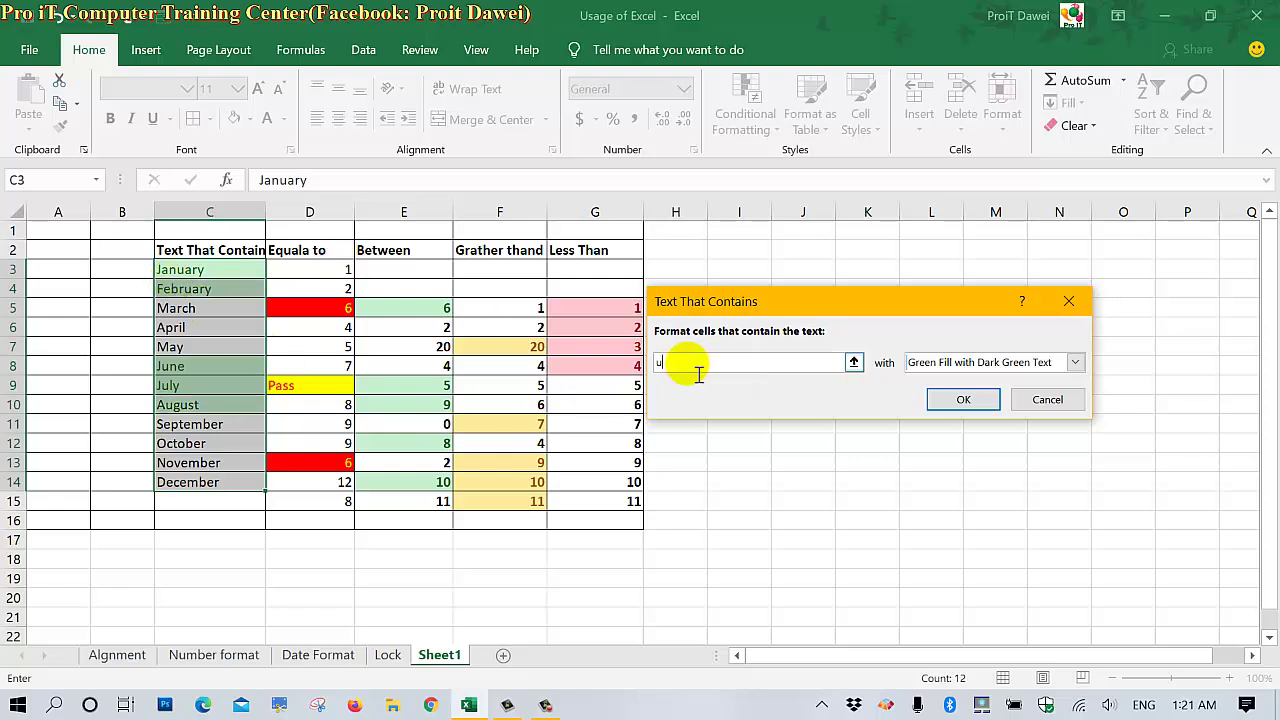
key("BackSpace")
type("Ber")
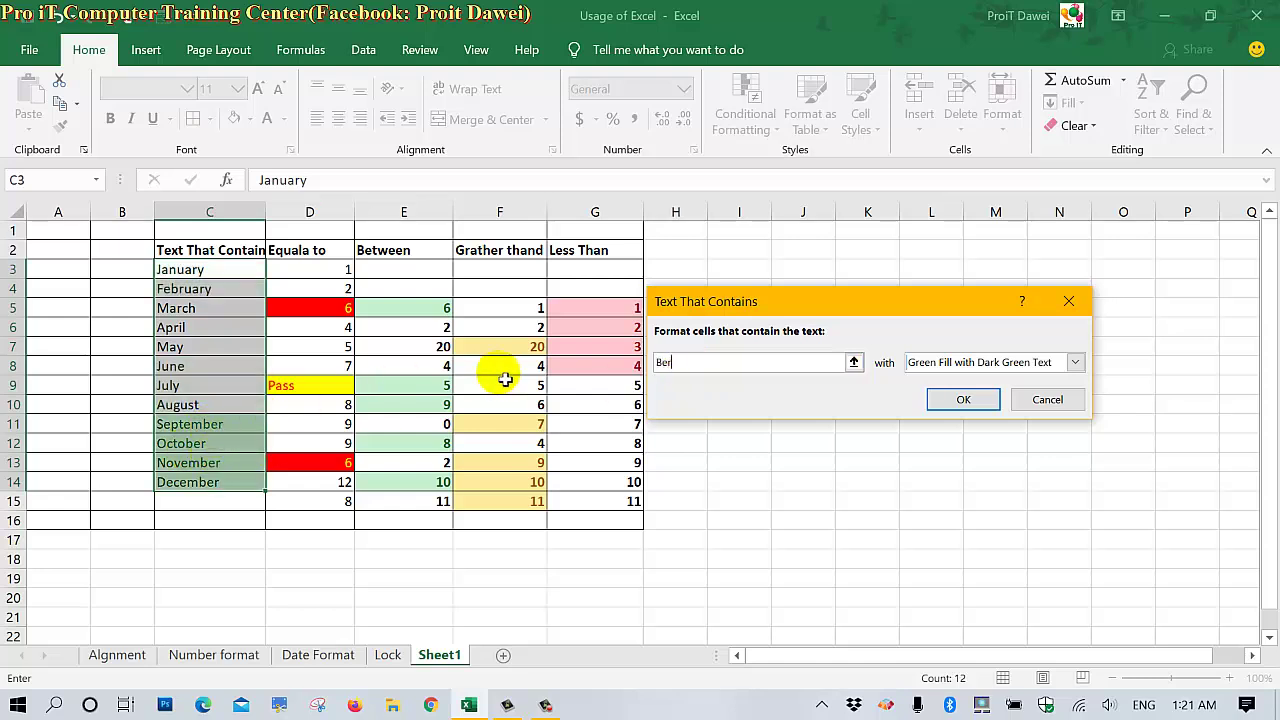
Step: Set the rule's match text to "March" and apply the green highlight to the months
key("BackSpace")
key("BackSpace")
key("BackSpace")
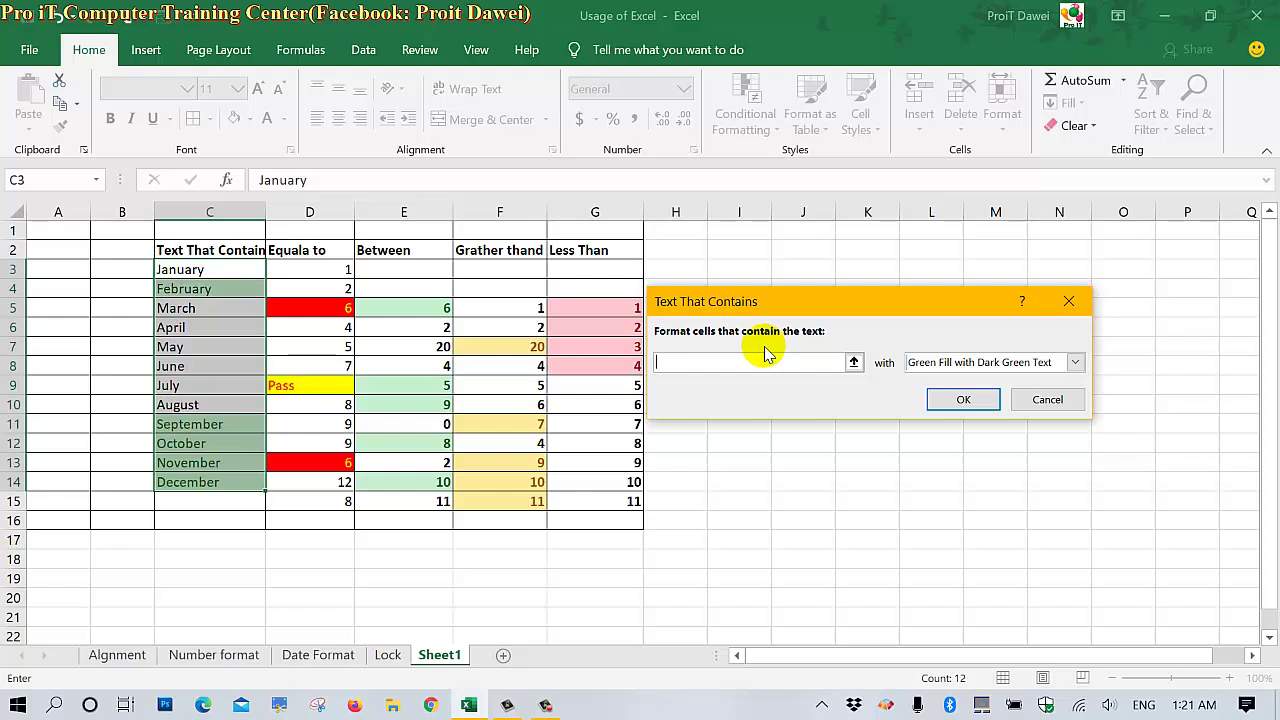
type("March")
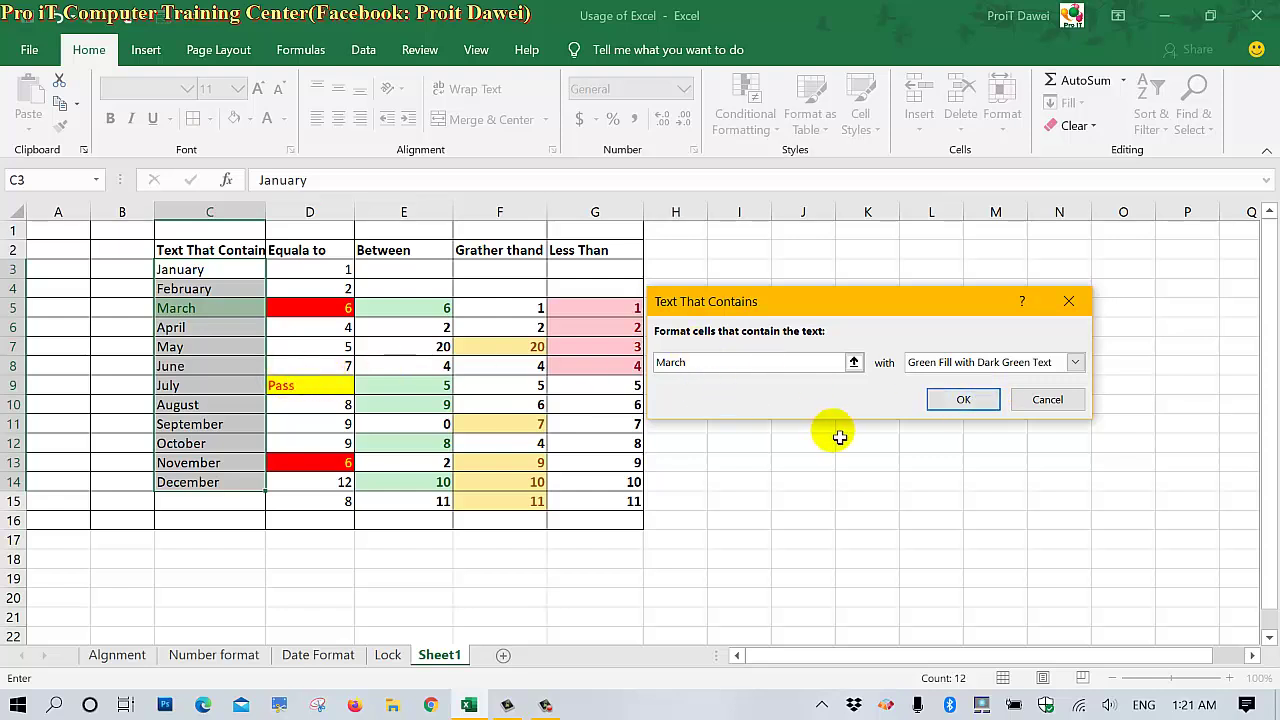
left_click(960, 399)
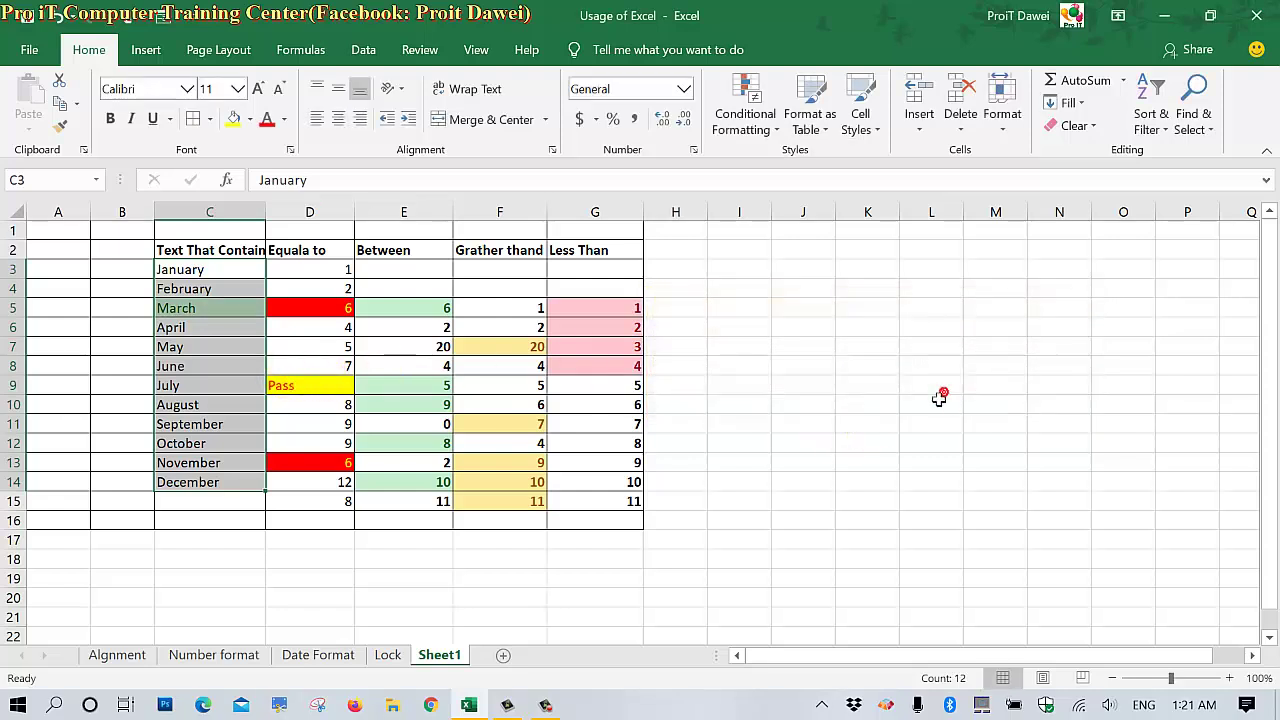
left_click(192, 368)
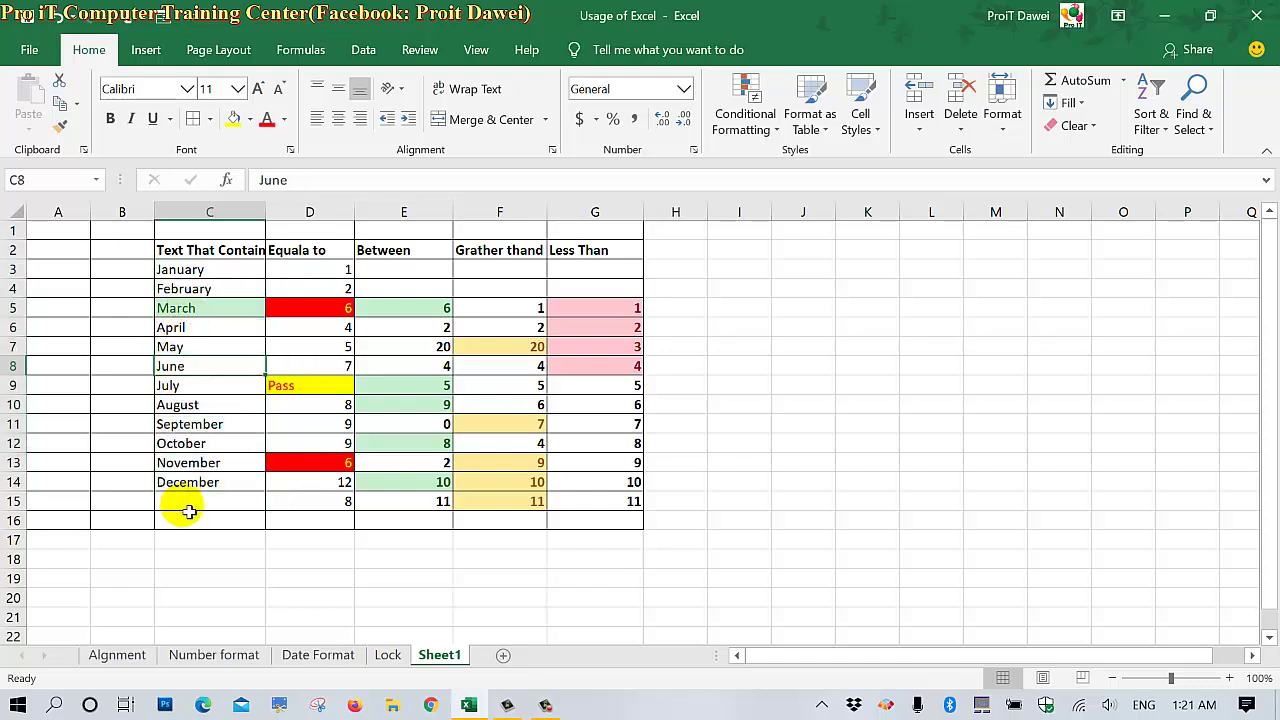
Step: Add a second Text That Contains rule to C3:C14 for "Sep" with Light Red Fill with Dark Red Text
left_click_drag(185, 270, 200, 482)
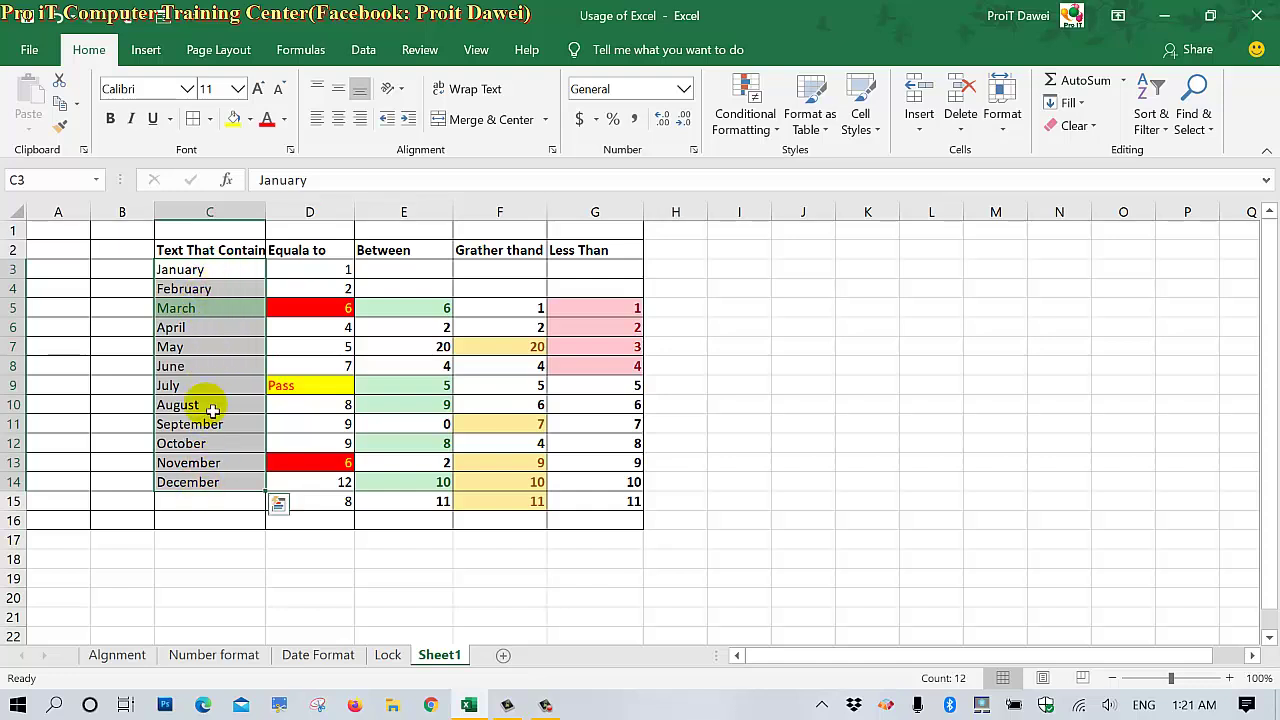
left_click(734, 122)
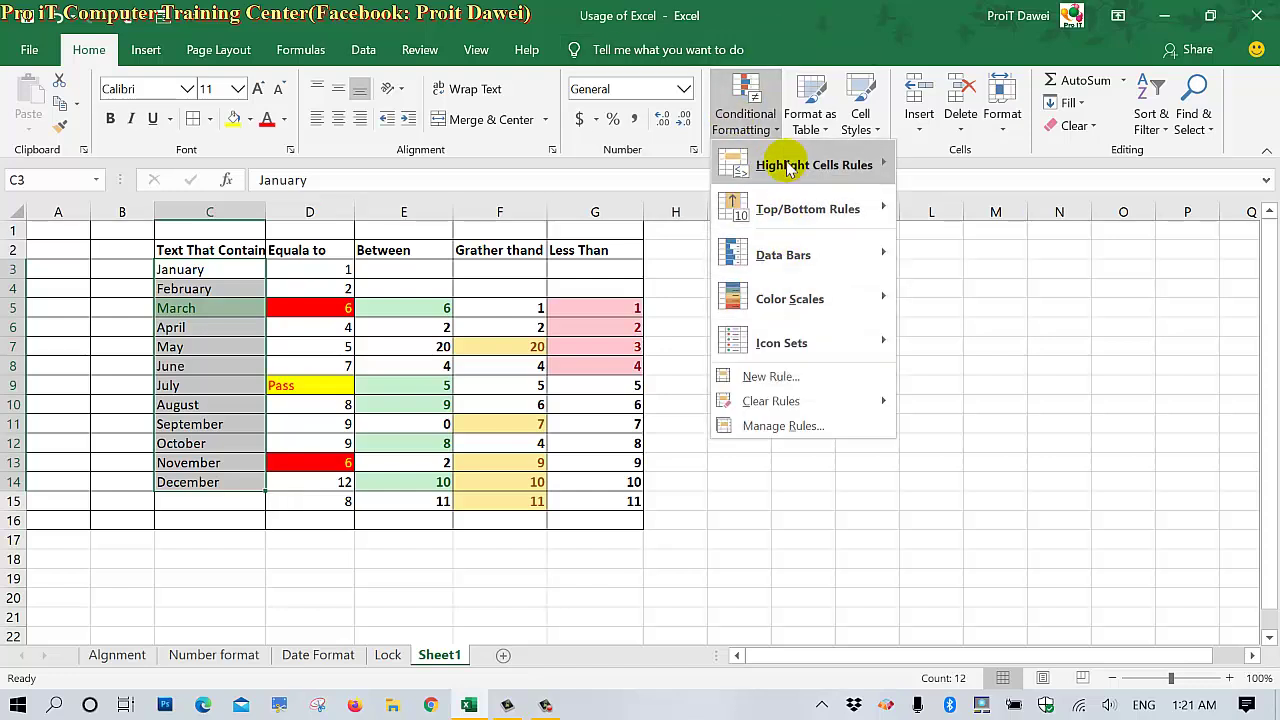
mouse_move(785, 165)
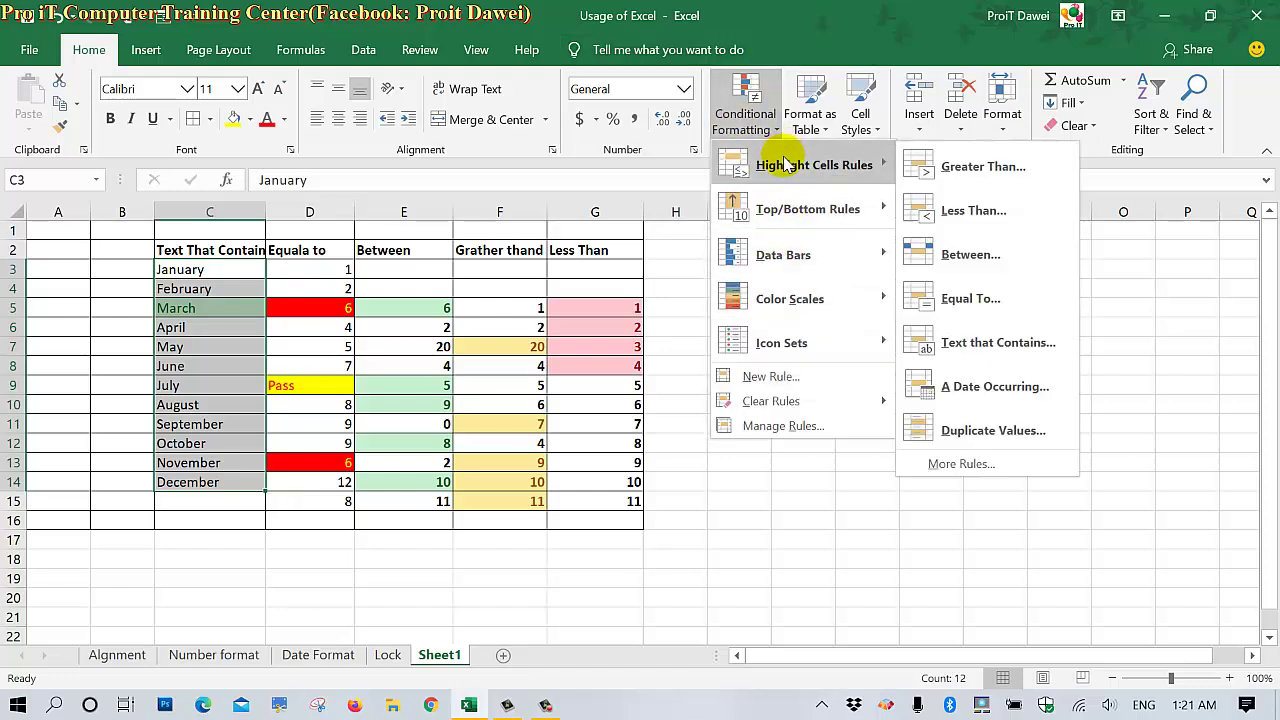
left_click(980, 352)
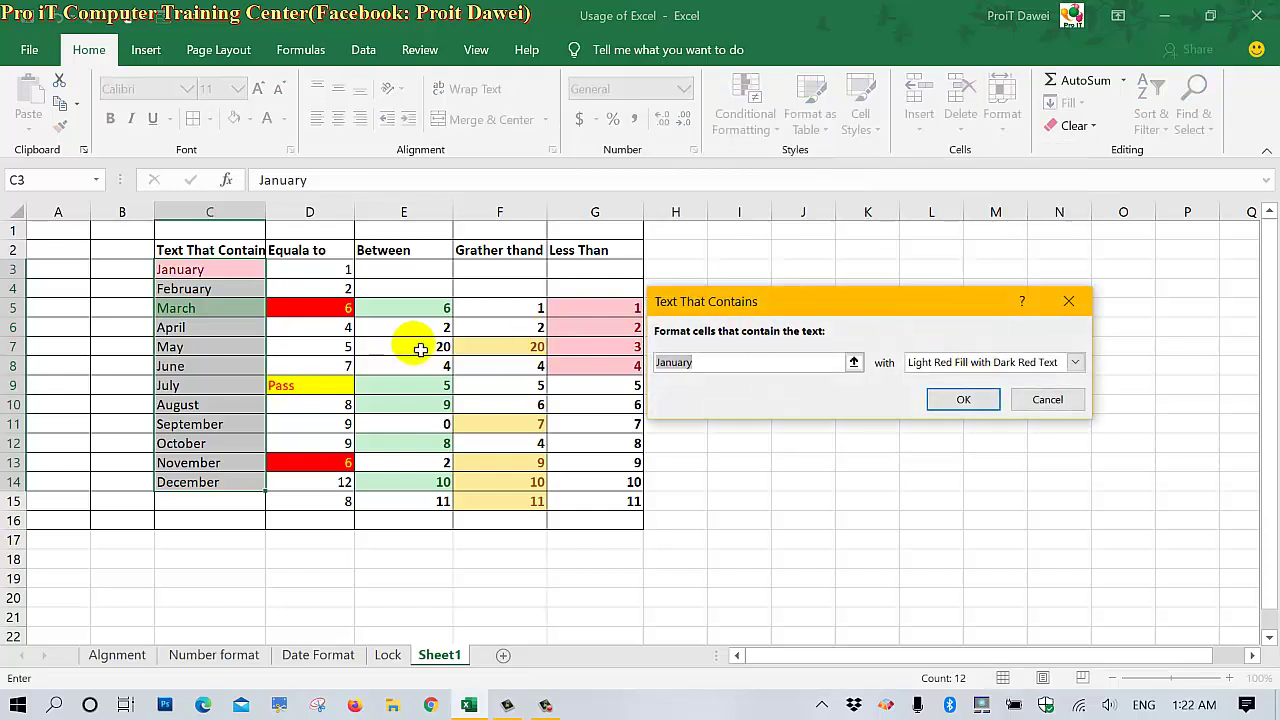
left_click(704, 366)
left_click(607, 369)
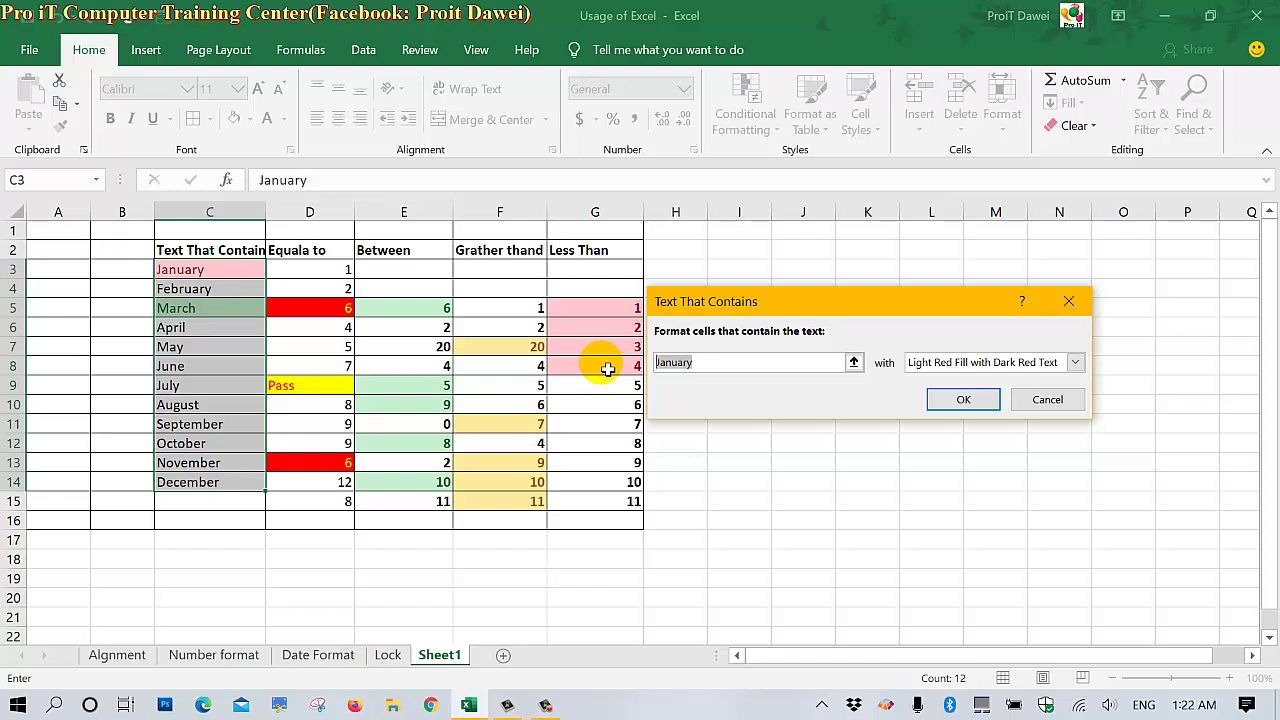
type("Sep")
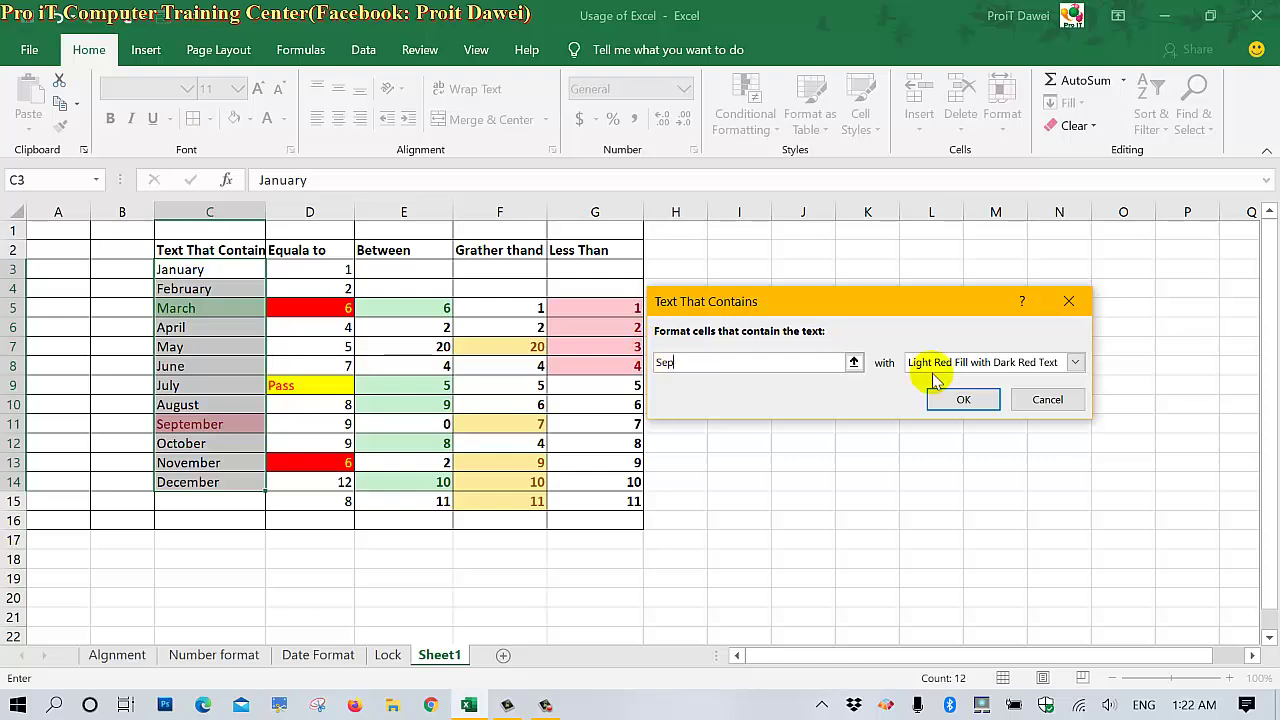
left_click(951, 400)
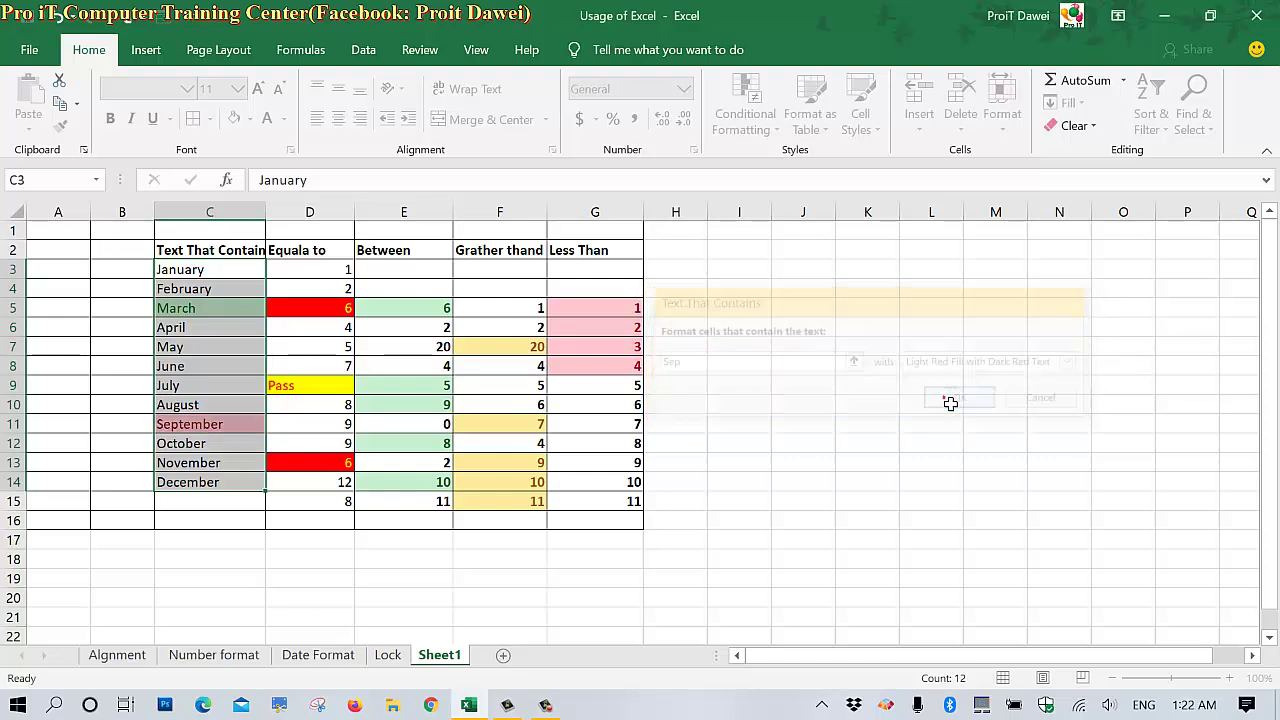
left_click(228, 519)
left_click(206, 428)
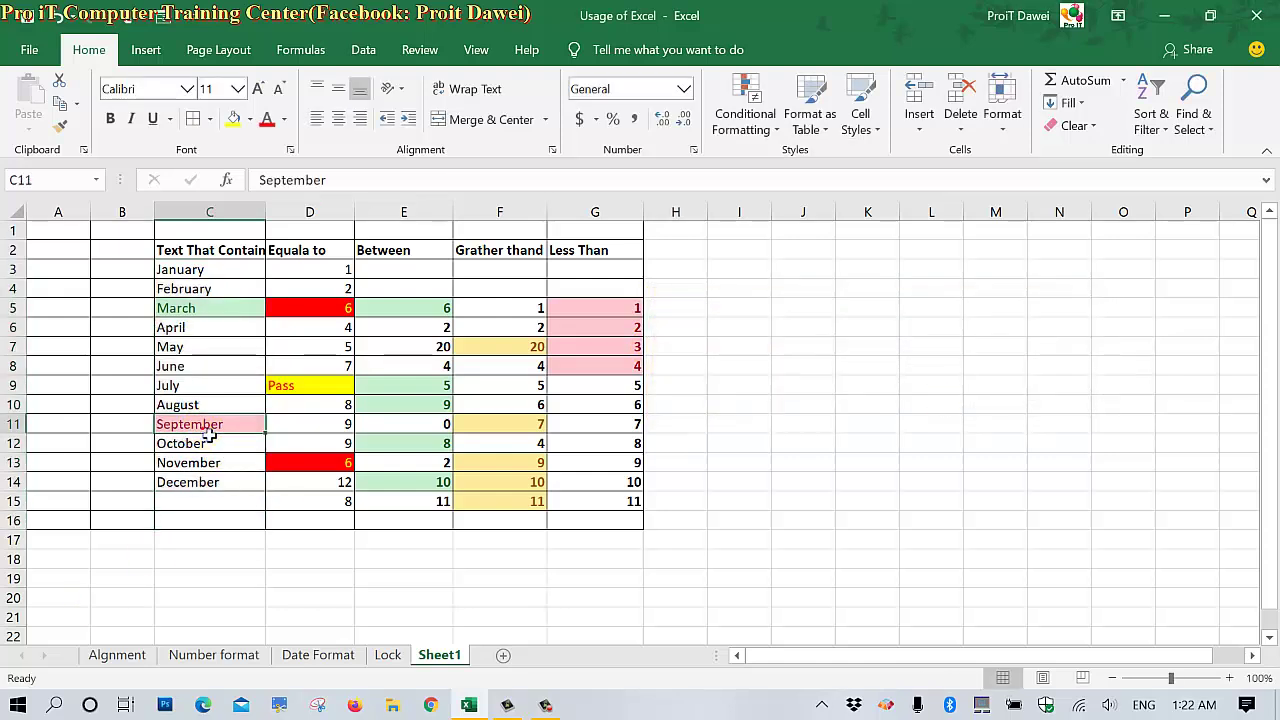
left_click(196, 311)
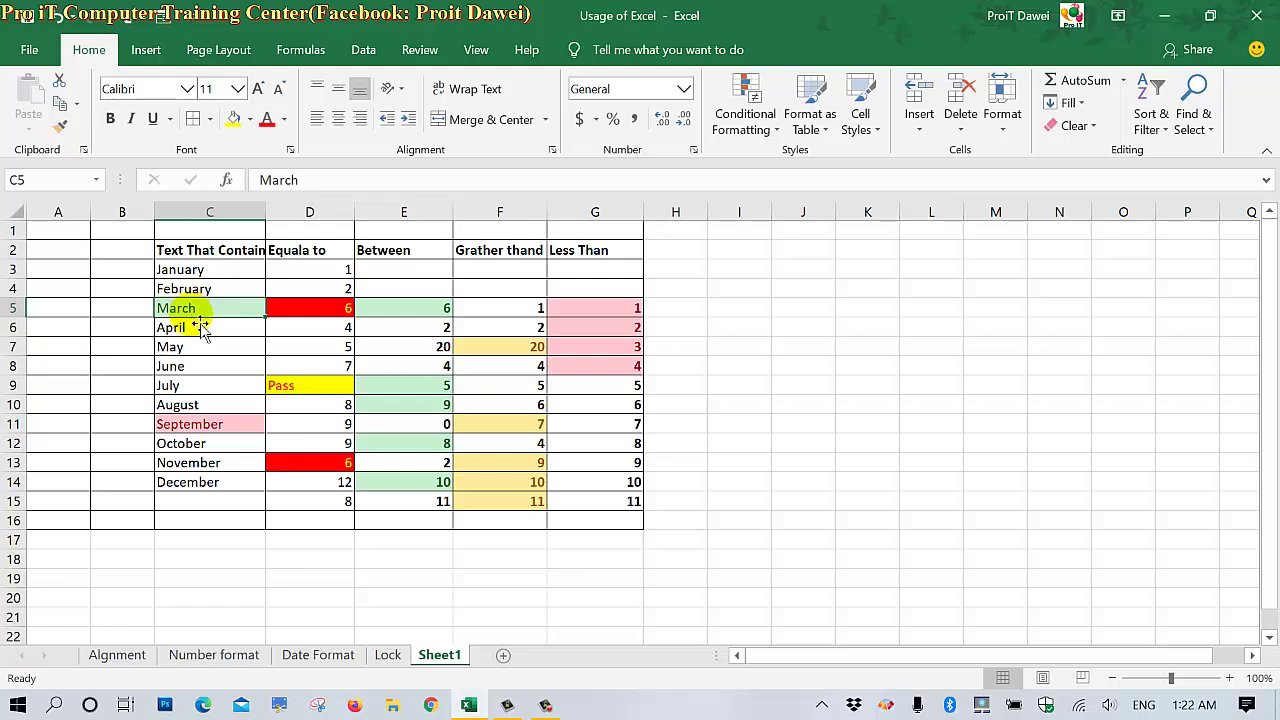
Step: Replace the month in C7 with "September" and the one in C10 with "March" to test both rules
left_click(194, 350)
type("September")
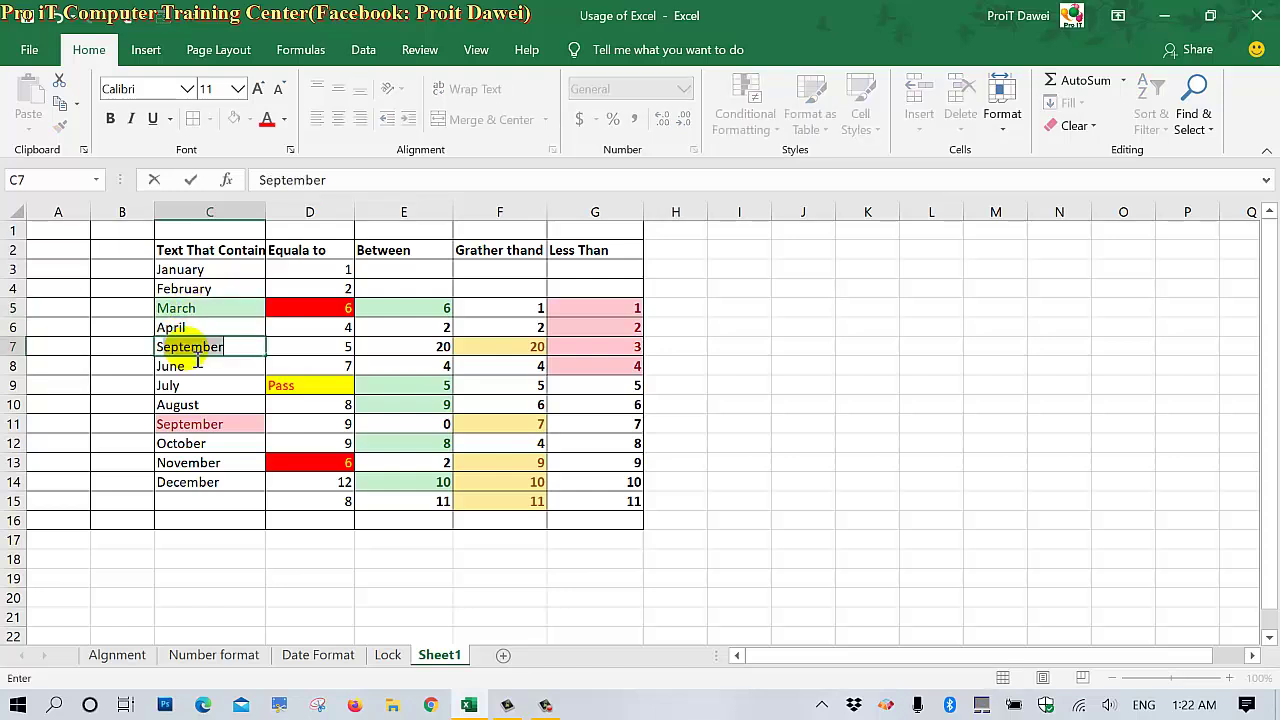
key("Return")
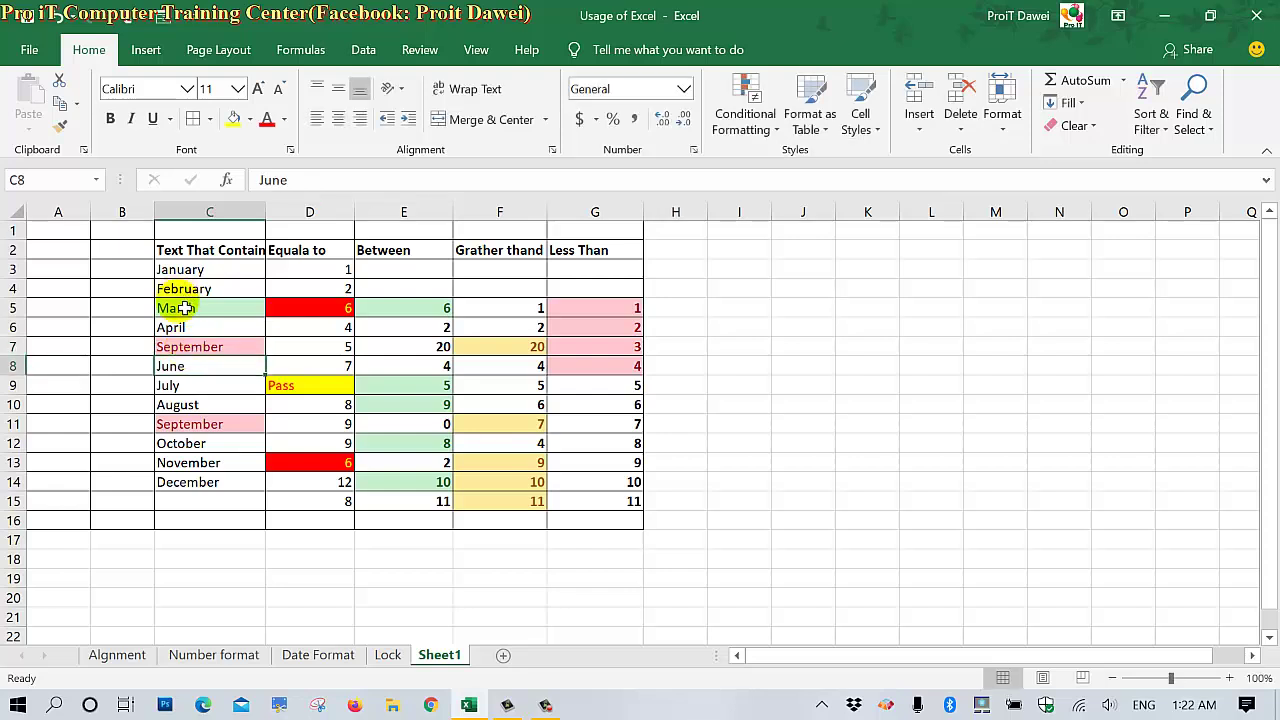
left_click(190, 405)
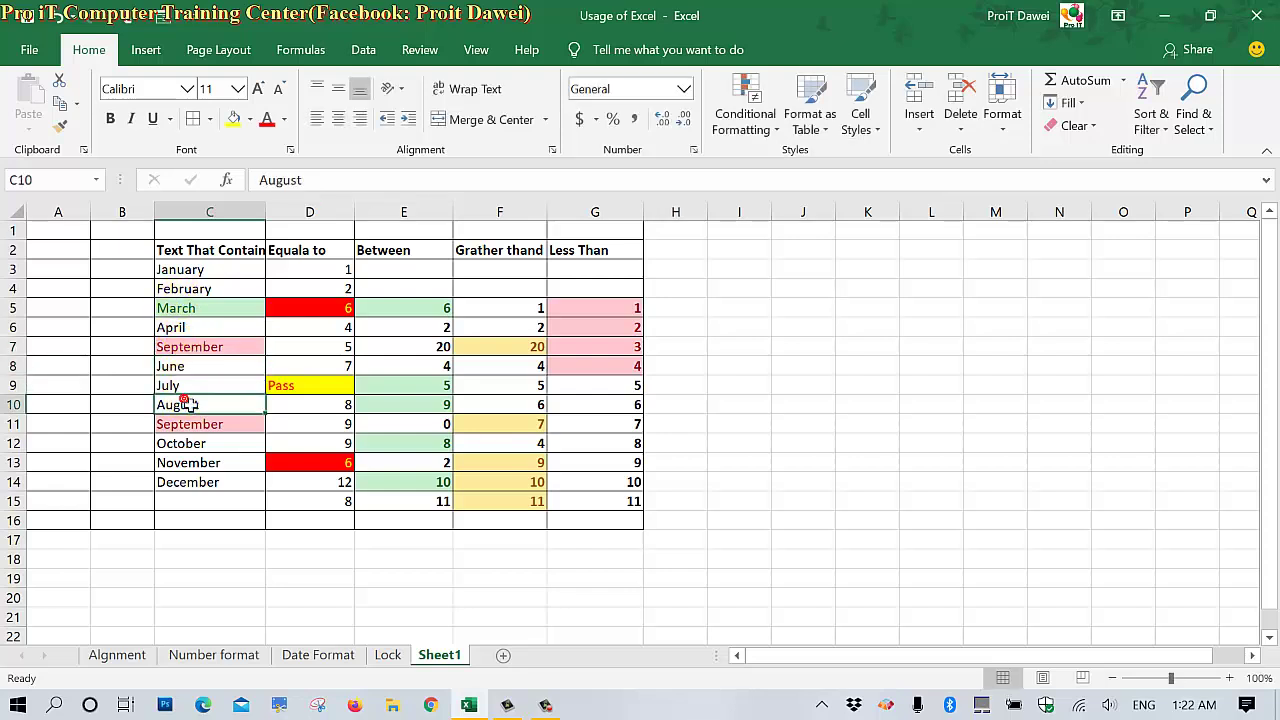
type("March")
key("Return")
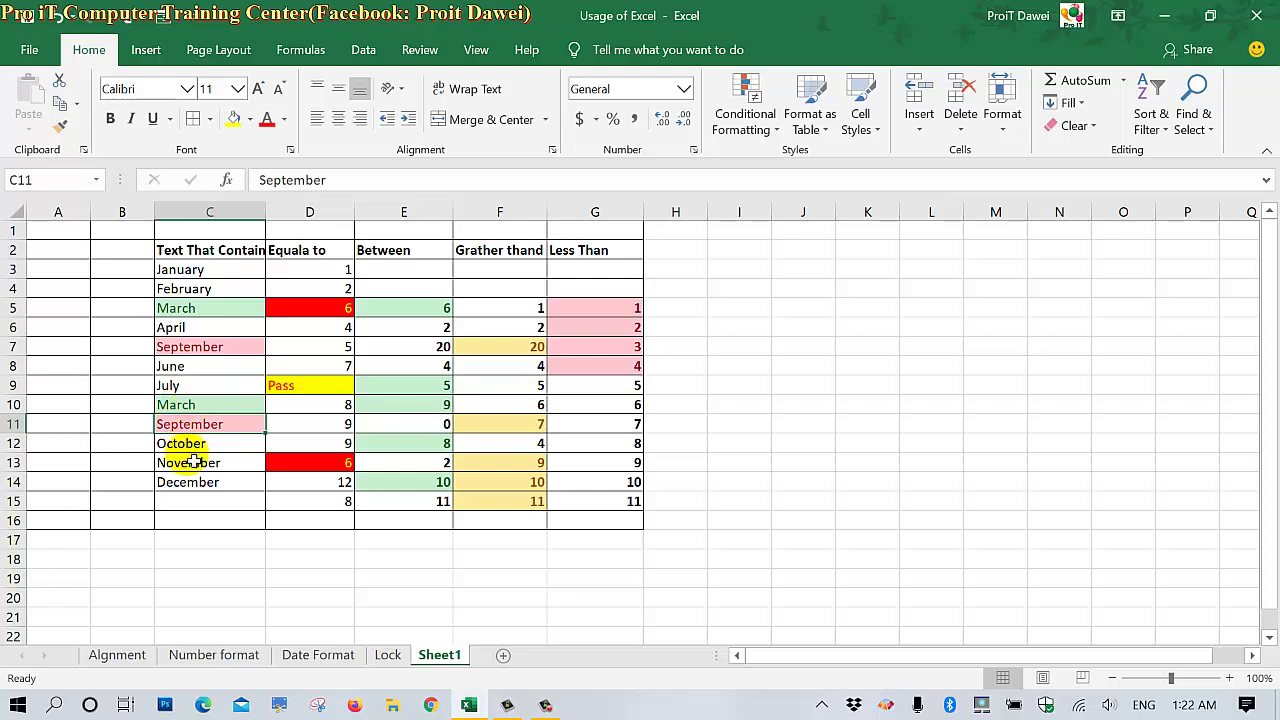
Step: Replace the month in C5 with "October" and widen column C to fit its heading
left_click(187, 350)
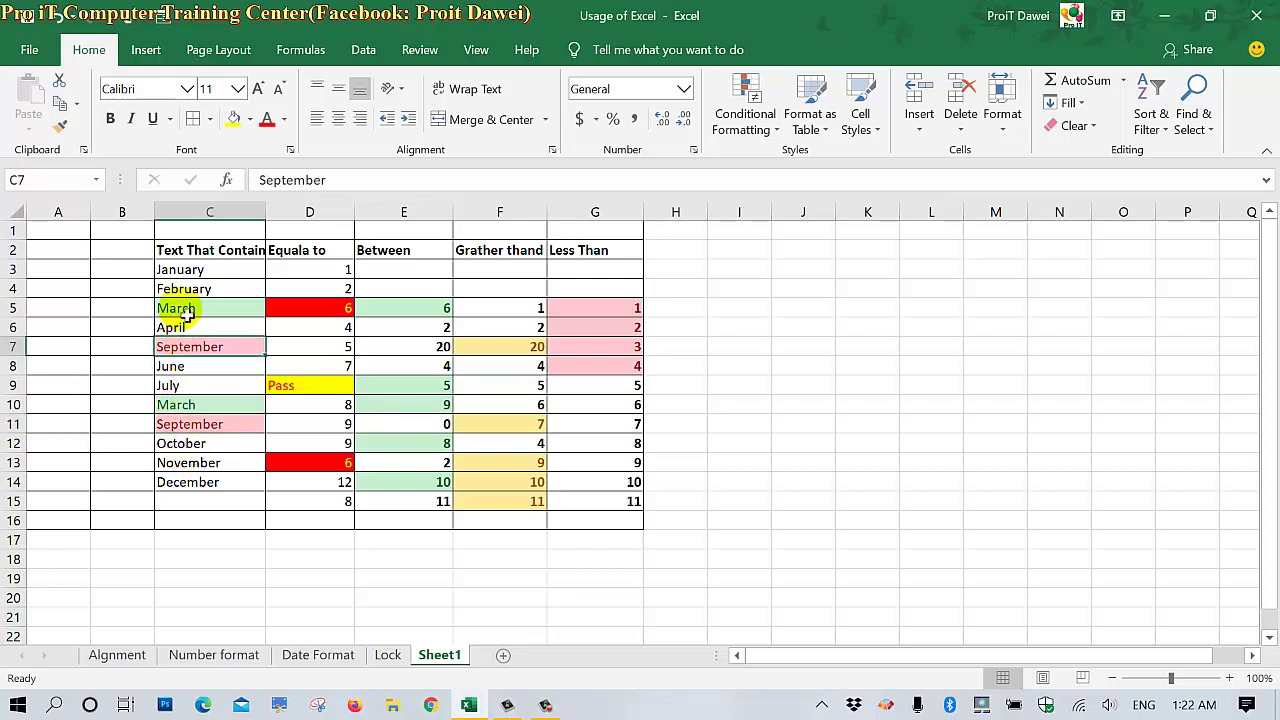
left_click(187, 311)
type("Oct")
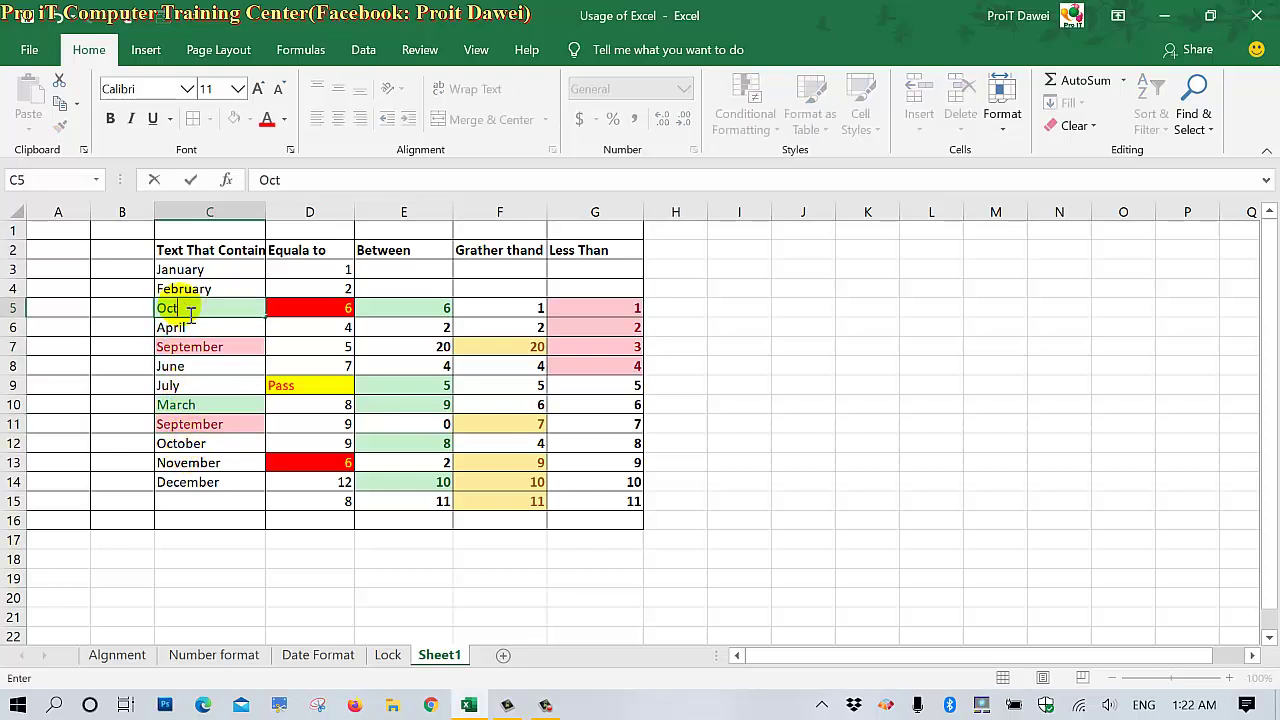
type("ober")
key("Return")
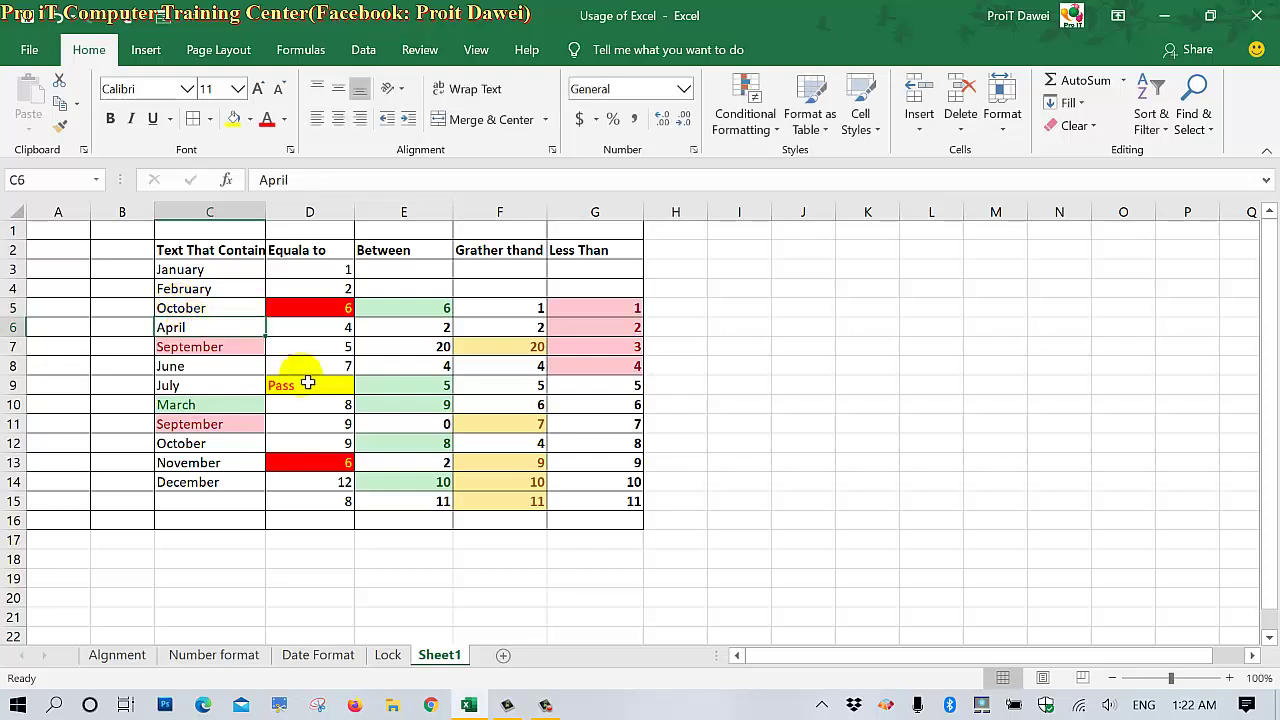
left_click_drag(265, 212, 310, 228)
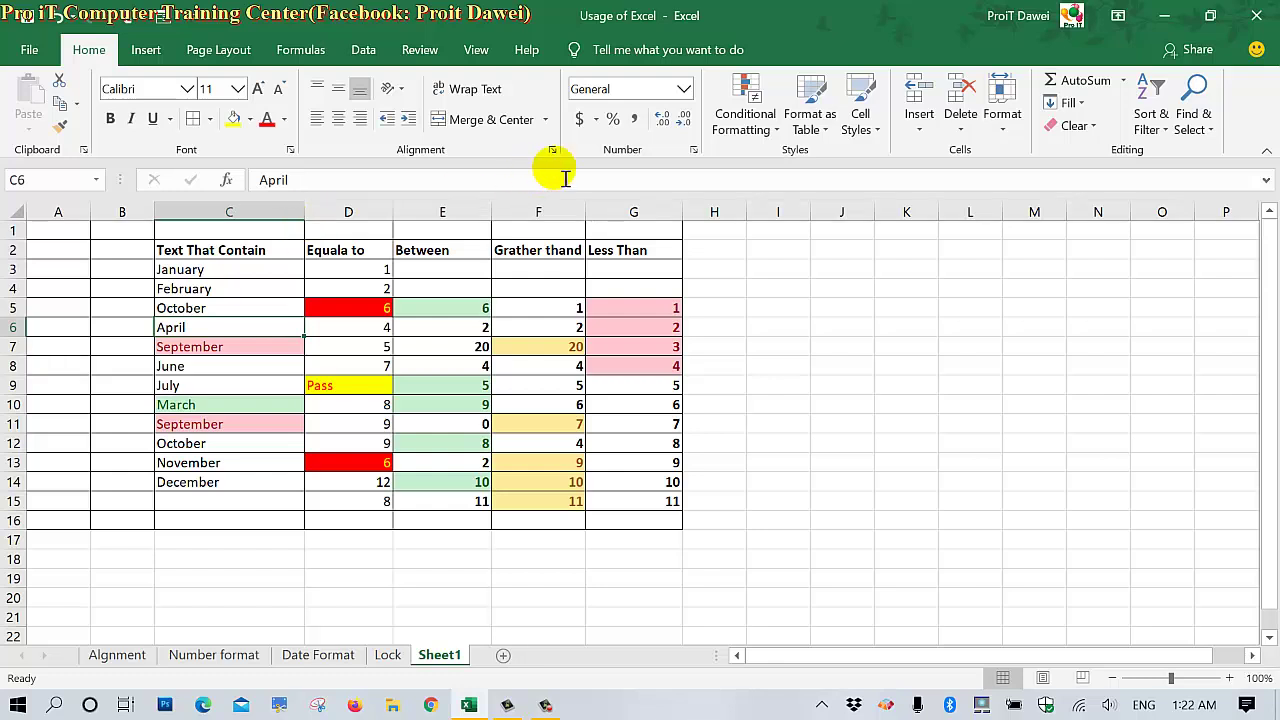
Step: Examine the date periods offered by the A Date Occurring highlight rule, and cancel without applying it
left_click(760, 118)
left_click(788, 162)
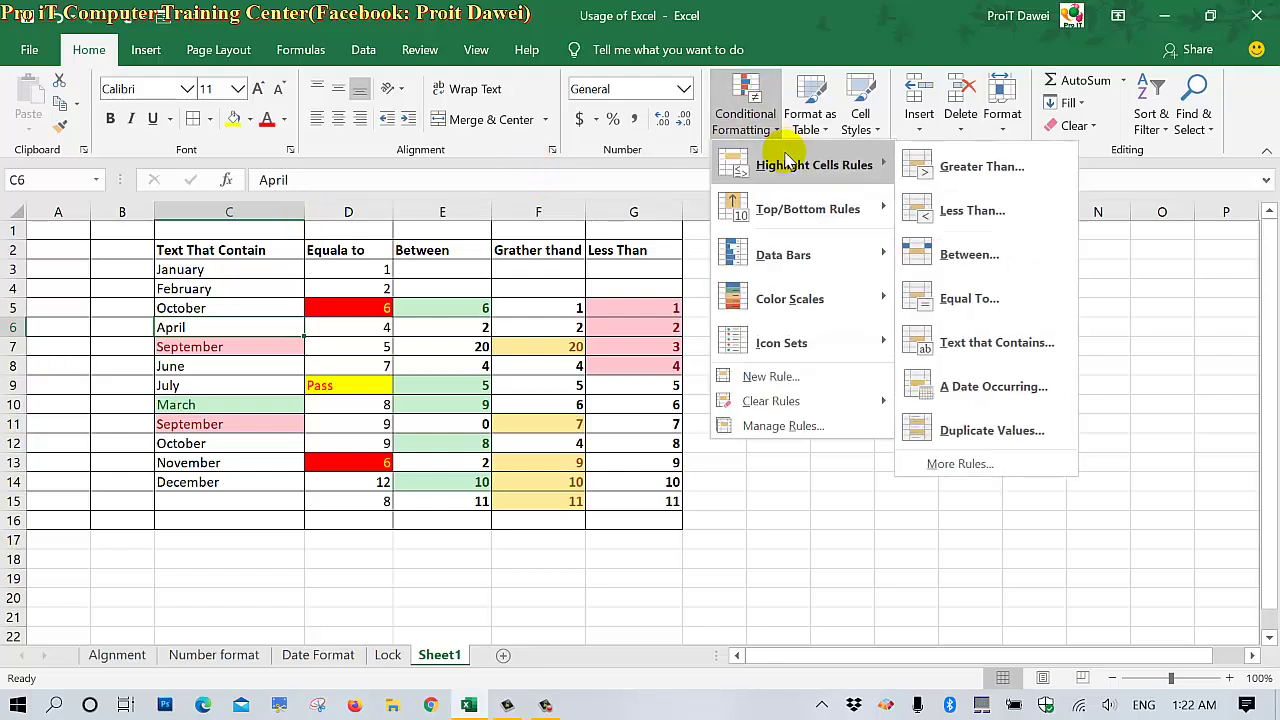
left_click(980, 398)
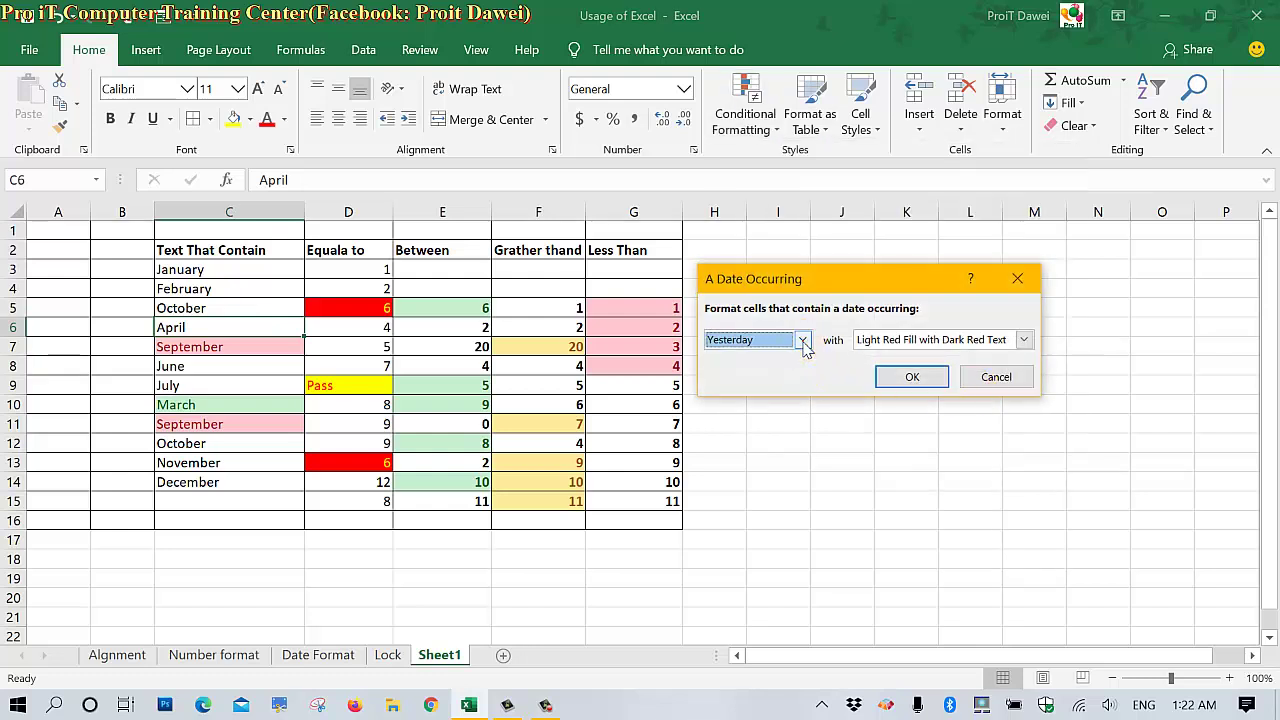
left_click(804, 343)
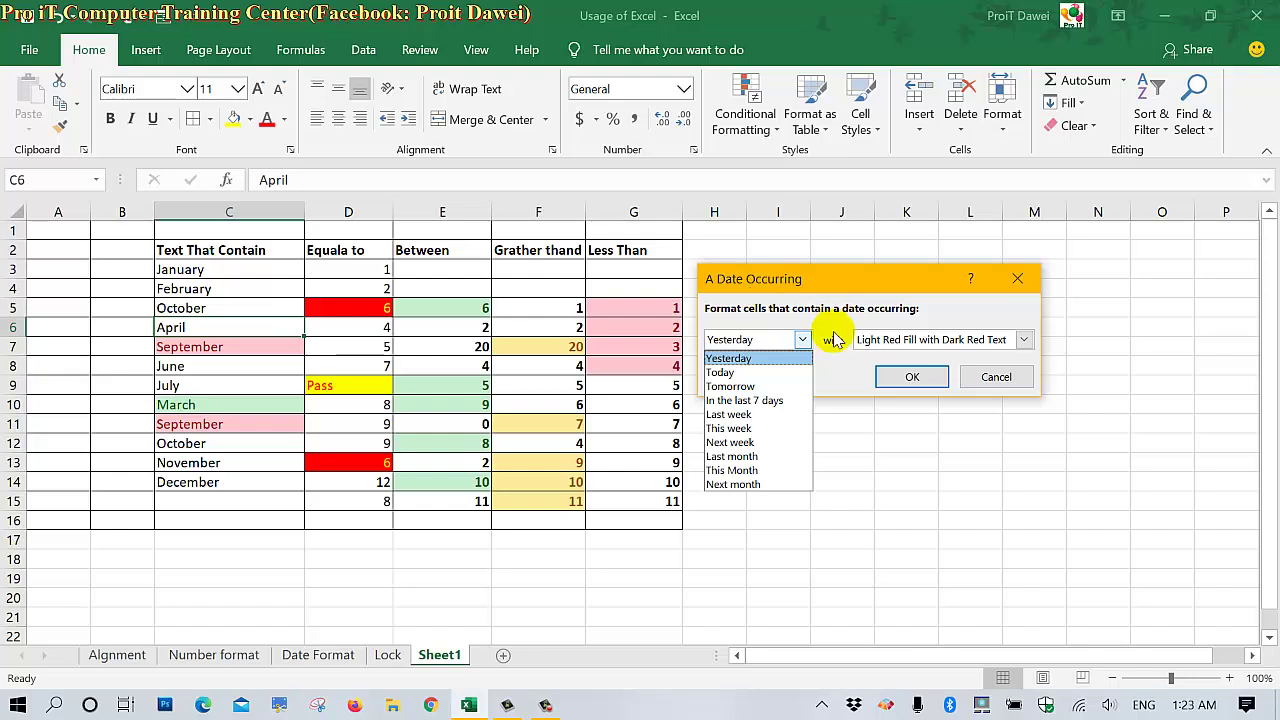
left_click(997, 379)
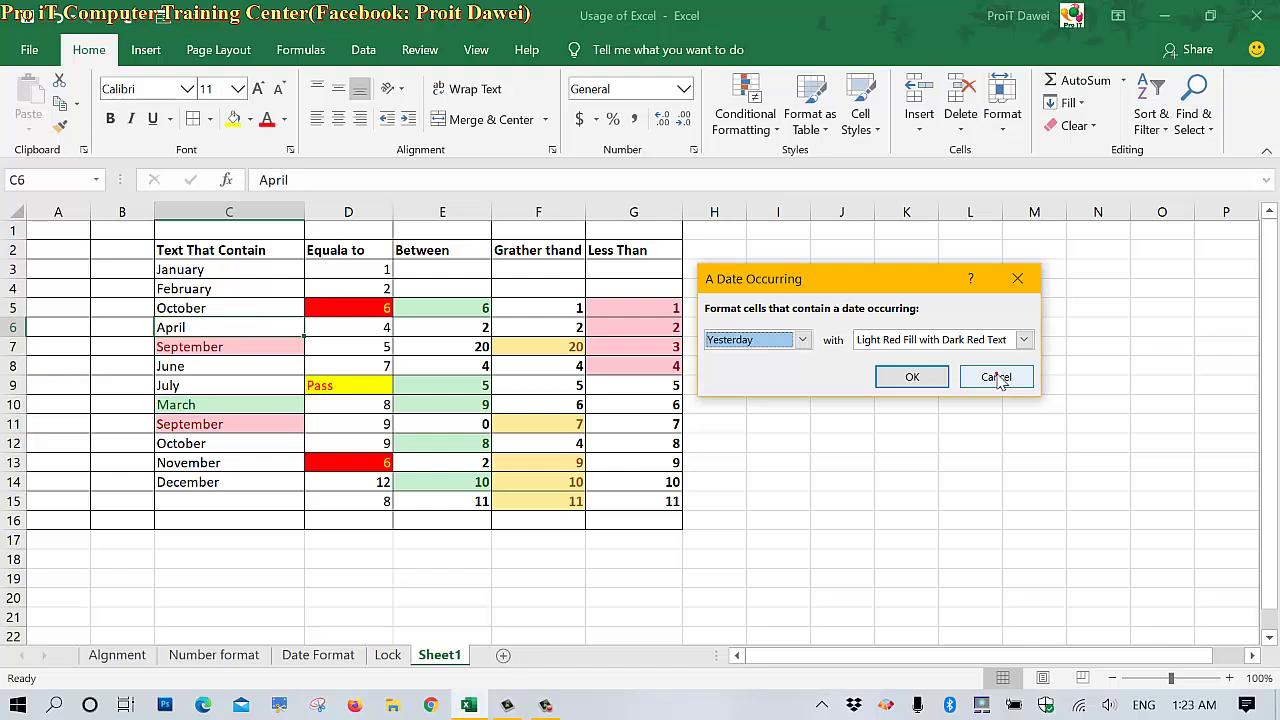
Step: Cancel the A Date Occurring rule and leave the month in C4 unedited
left_click(1001, 378)
double_click(185, 288)
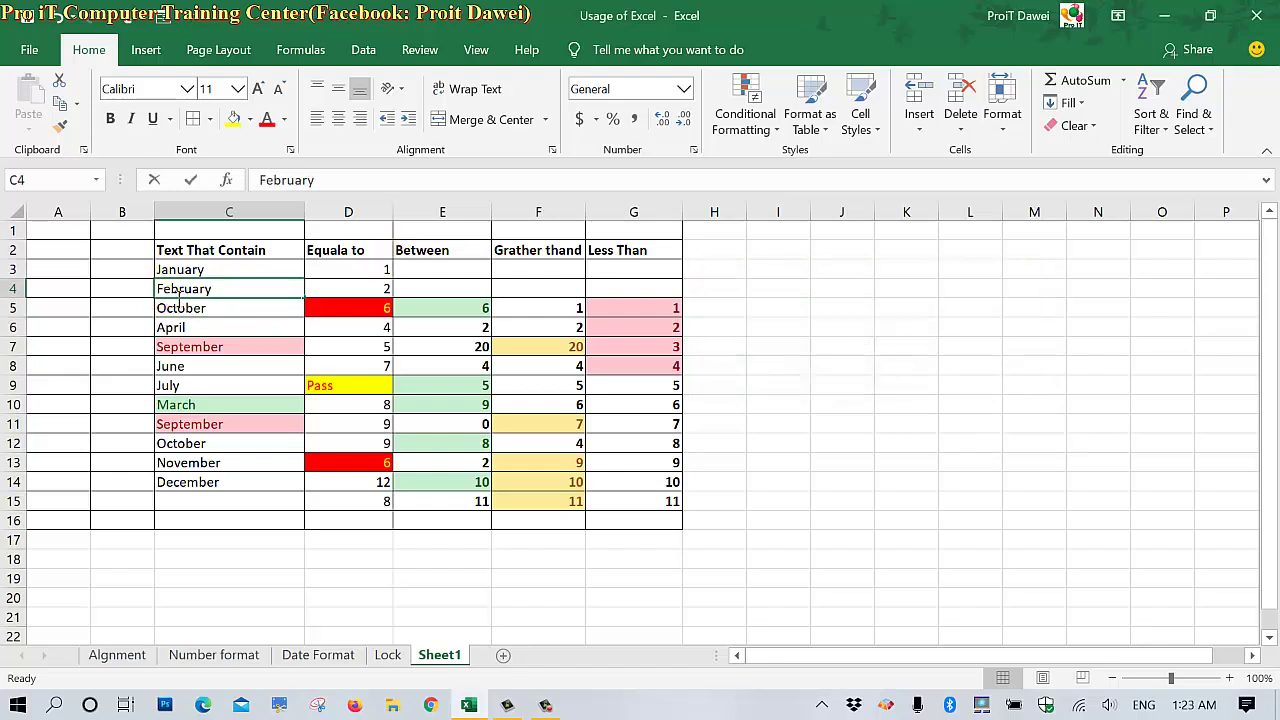
left_click(257, 309)
Step: Select the month names in C3:C14 and bring up the options for clearing conditional formatting rules
left_click_drag(262, 270, 231, 482)
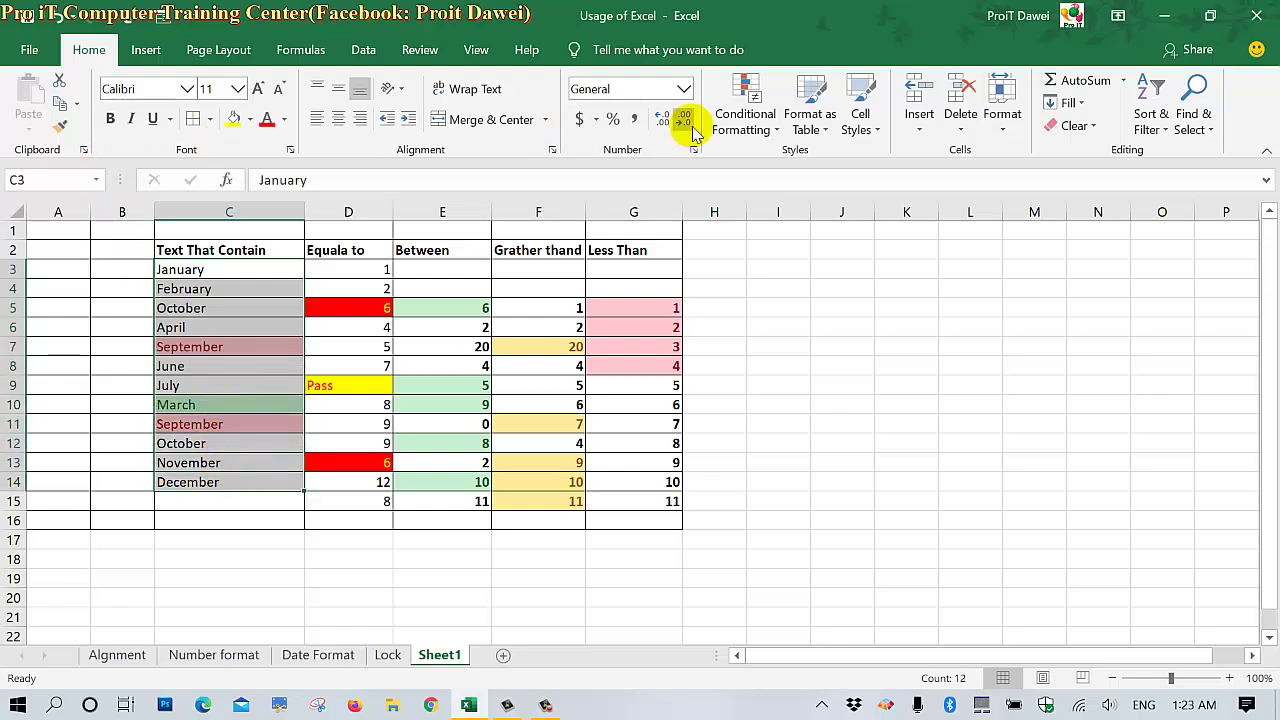
left_click(742, 122)
left_click(742, 122)
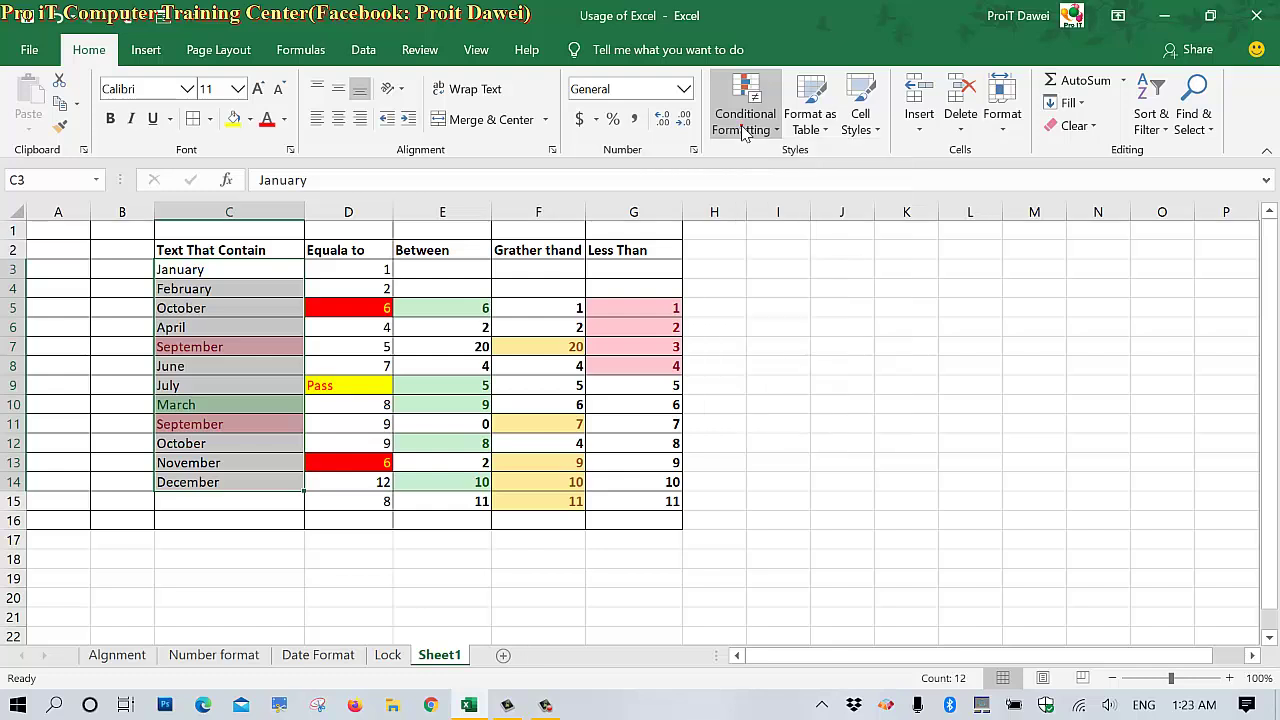
left_click(1092, 127)
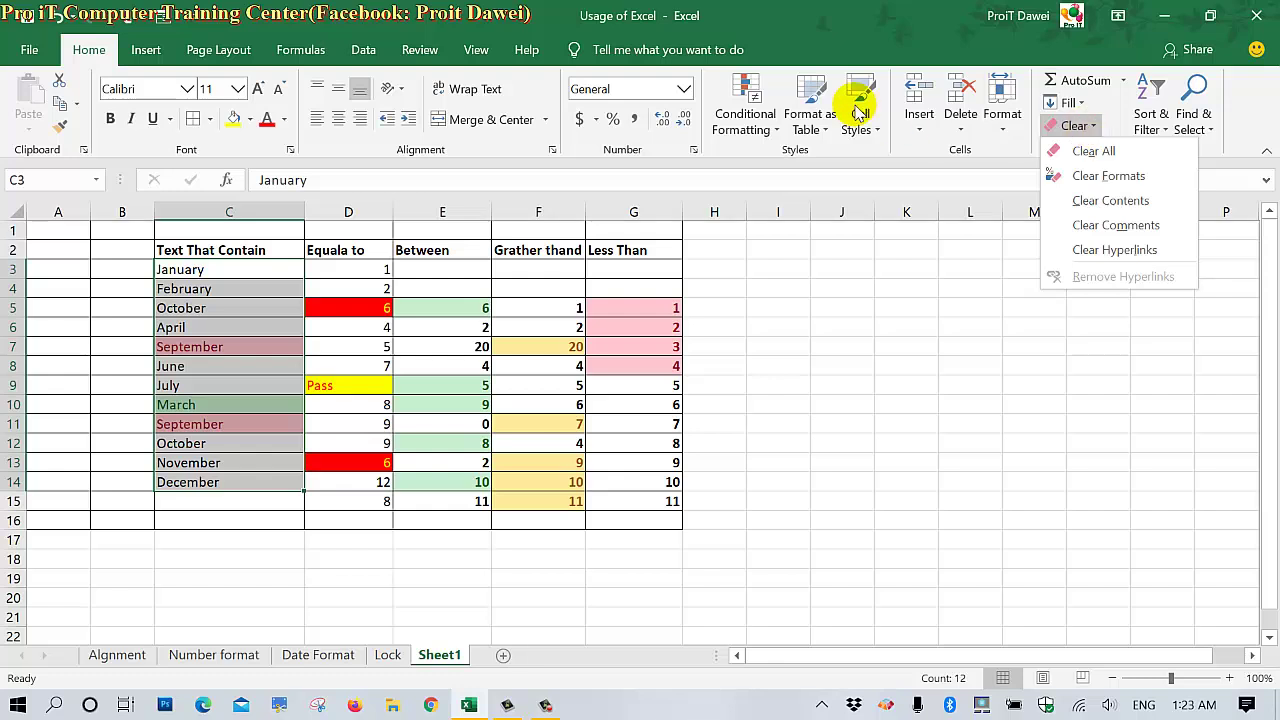
left_click(759, 123)
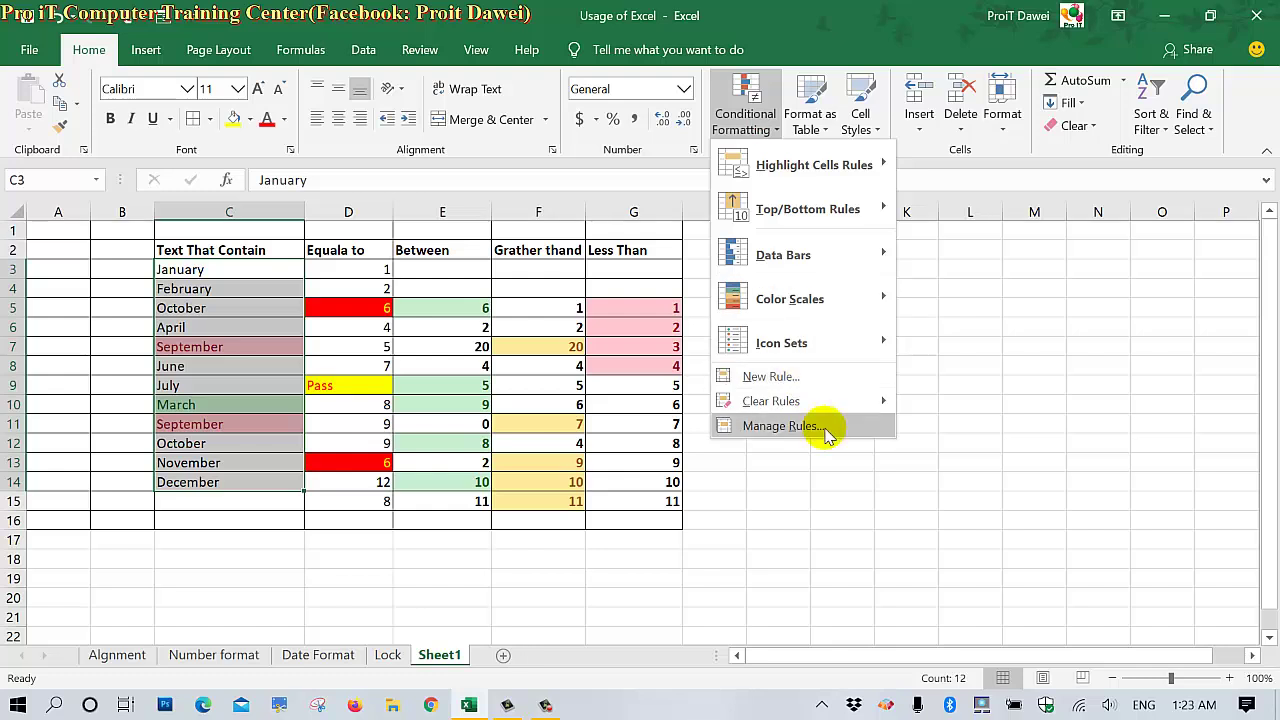
mouse_move(806, 403)
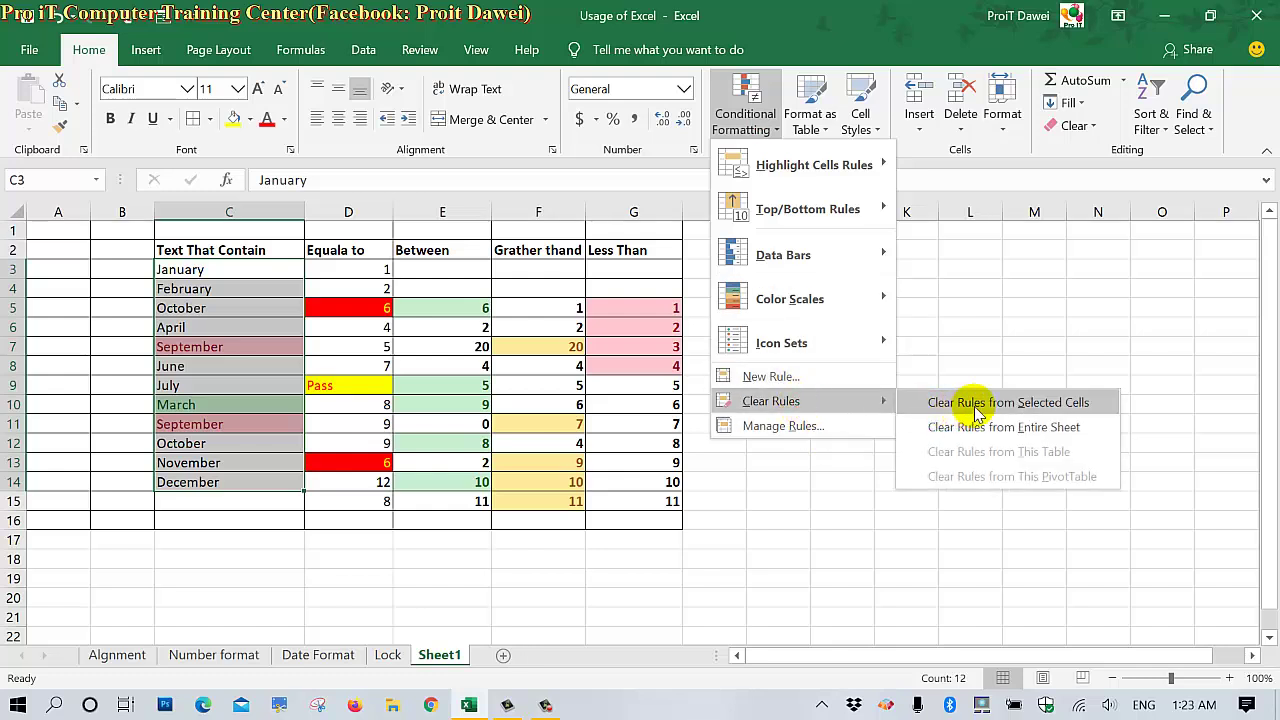
left_click(1056, 405)
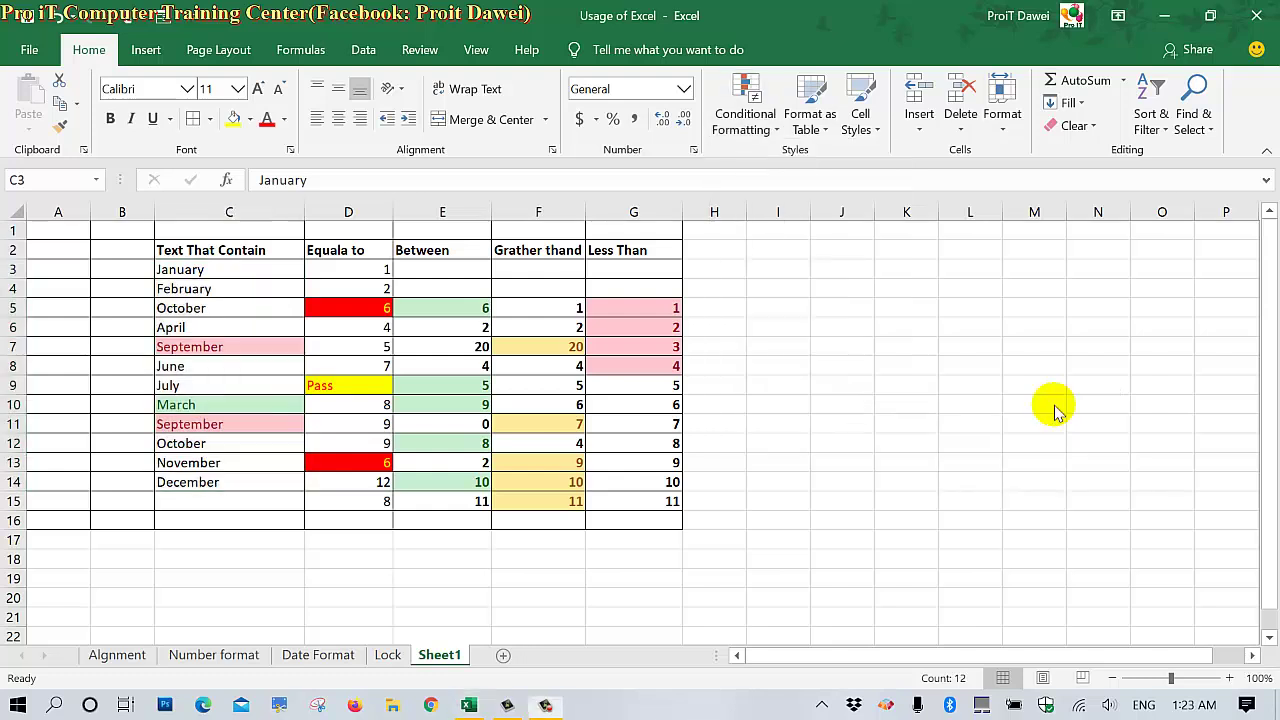
left_click(769, 131)
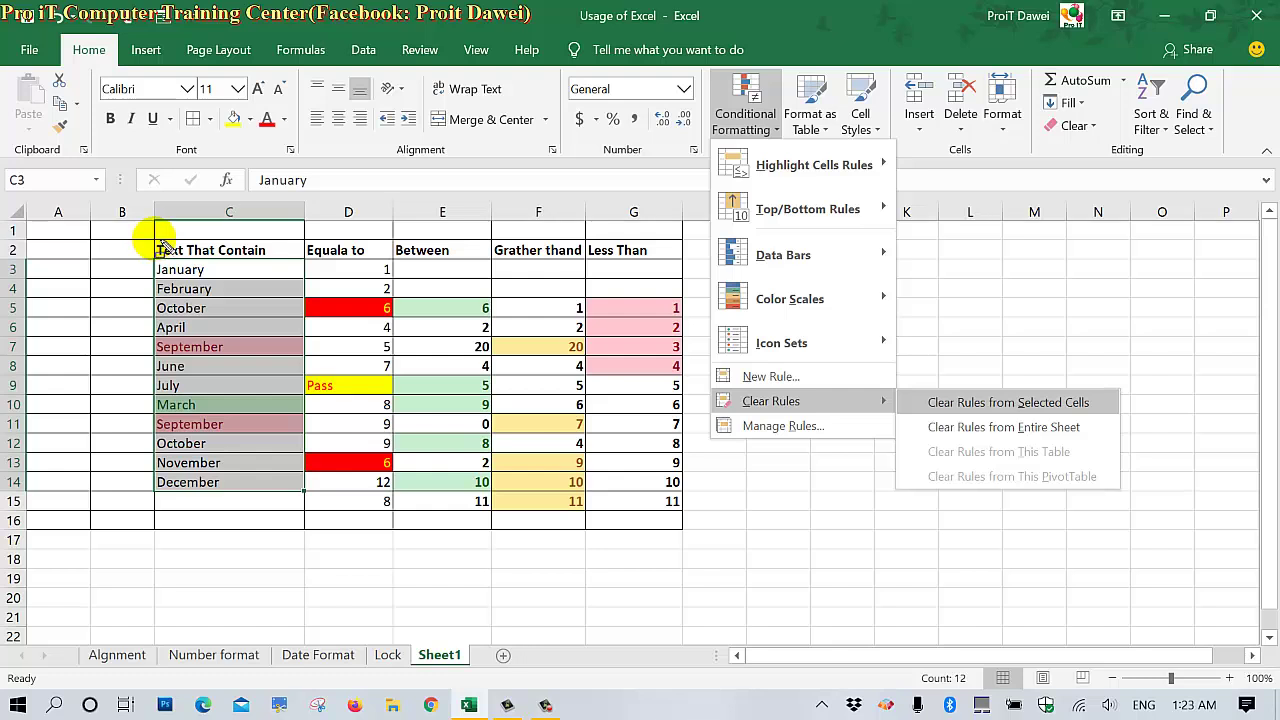
mouse_move(160, 243)
left_mouse_down()
mouse_move(286, 486)
mouse_move(310, 503)
left_mouse_up()
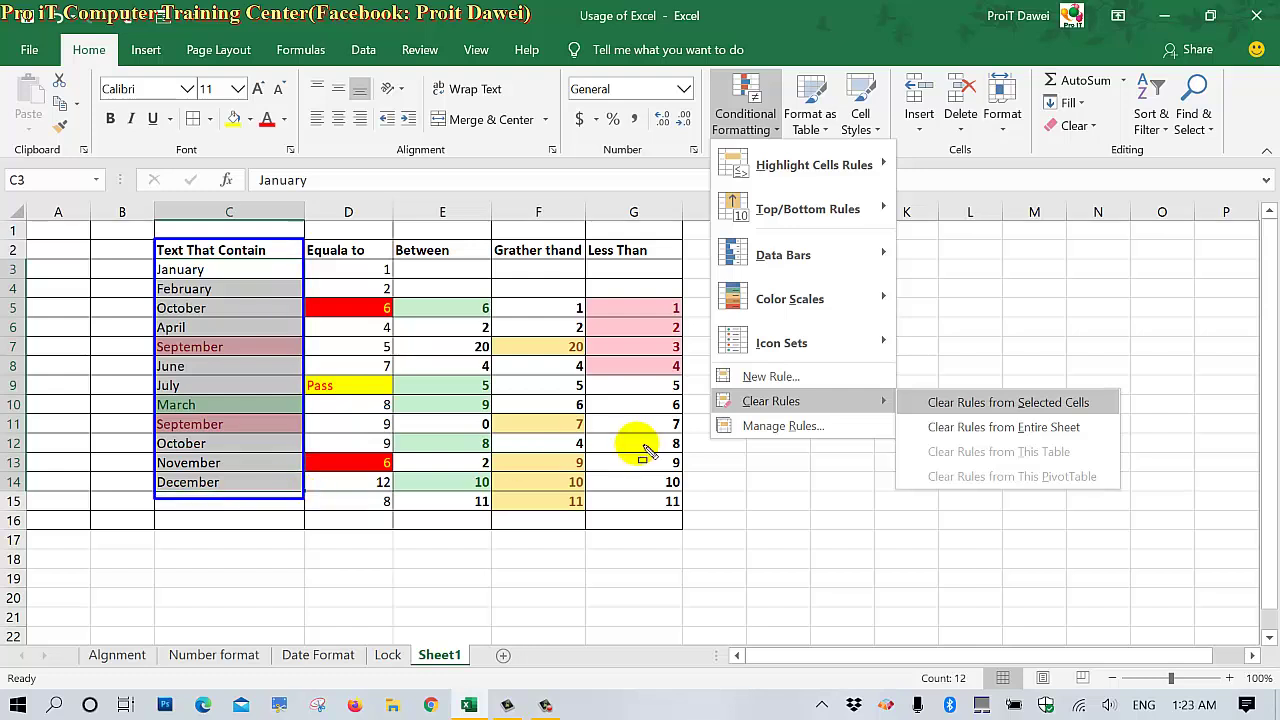
left_click_drag(710, 70, 784, 135)
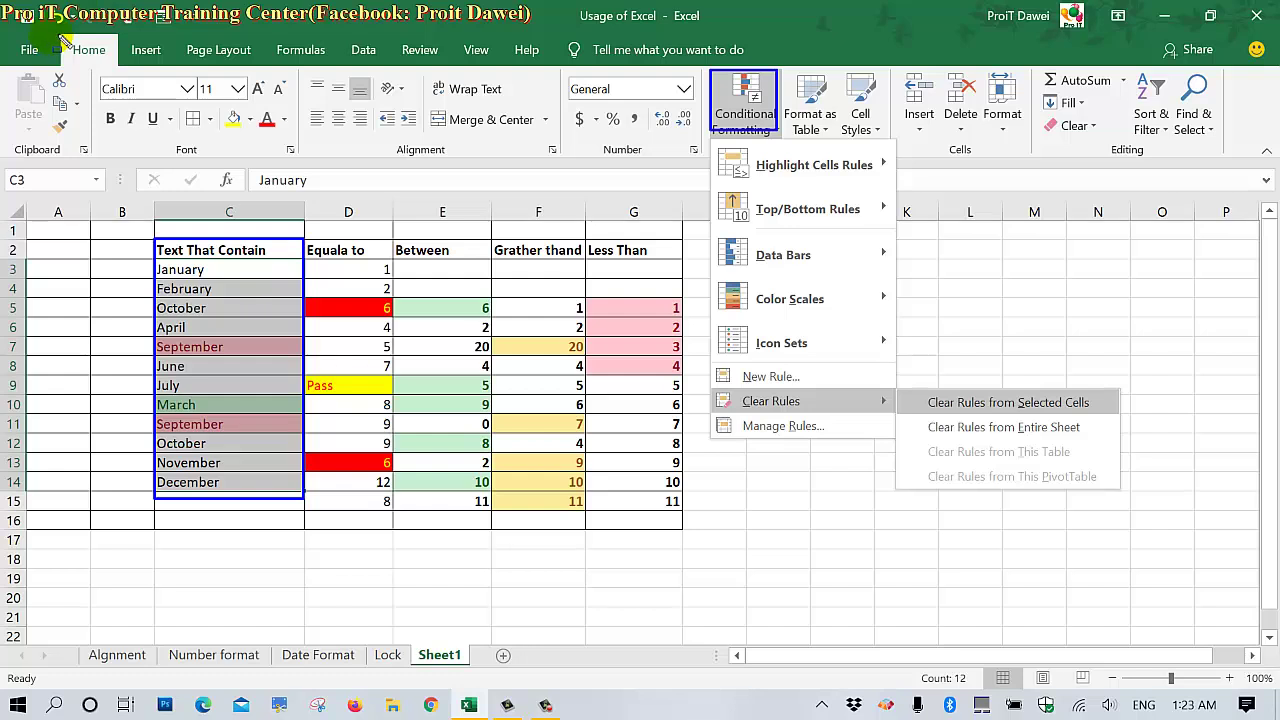
left_click_drag(125, 68, 118, 64)
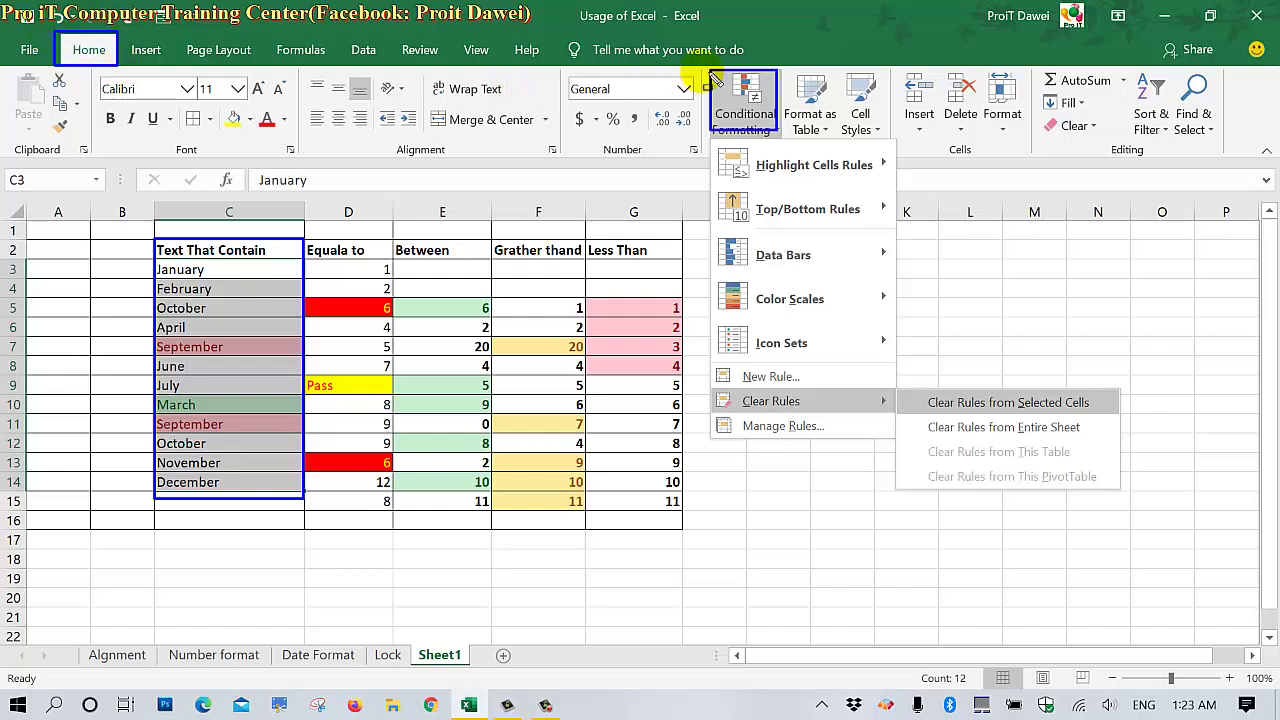
left_click_drag(712, 73, 792, 149)
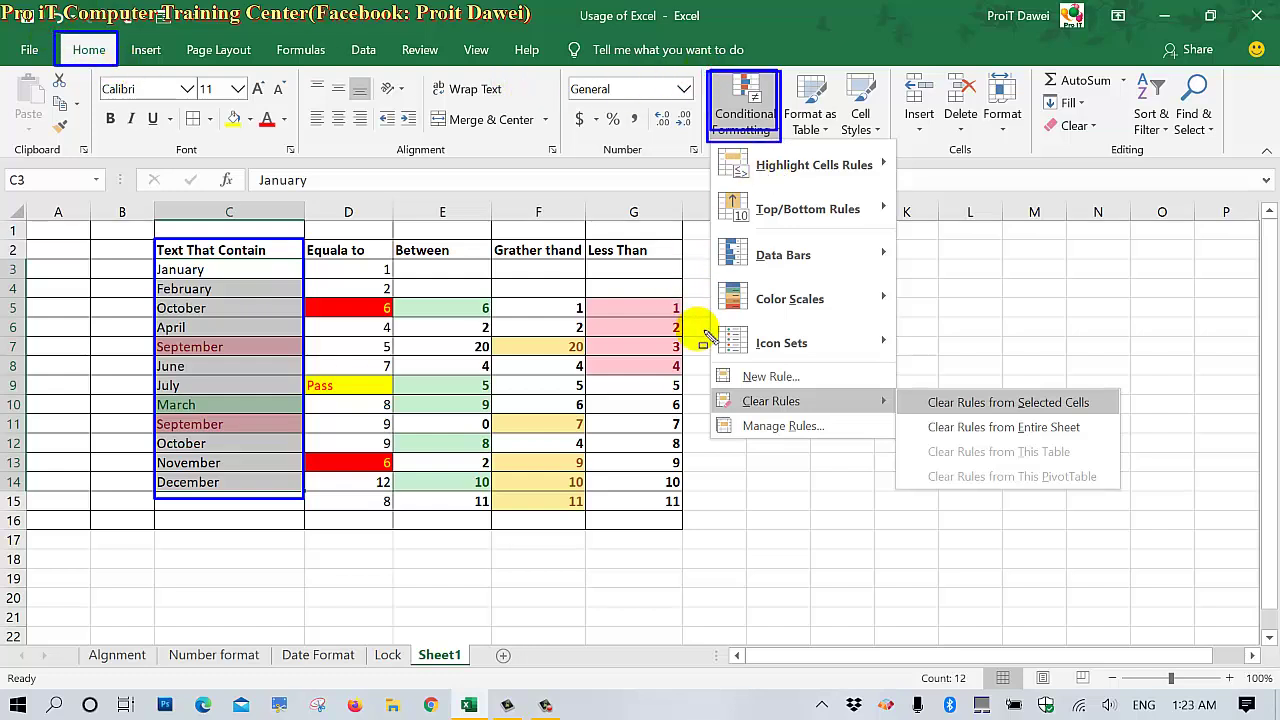
mouse_move(708, 382)
left_mouse_down()
mouse_move(846, 406)
mouse_move(1110, 419)
left_mouse_up()
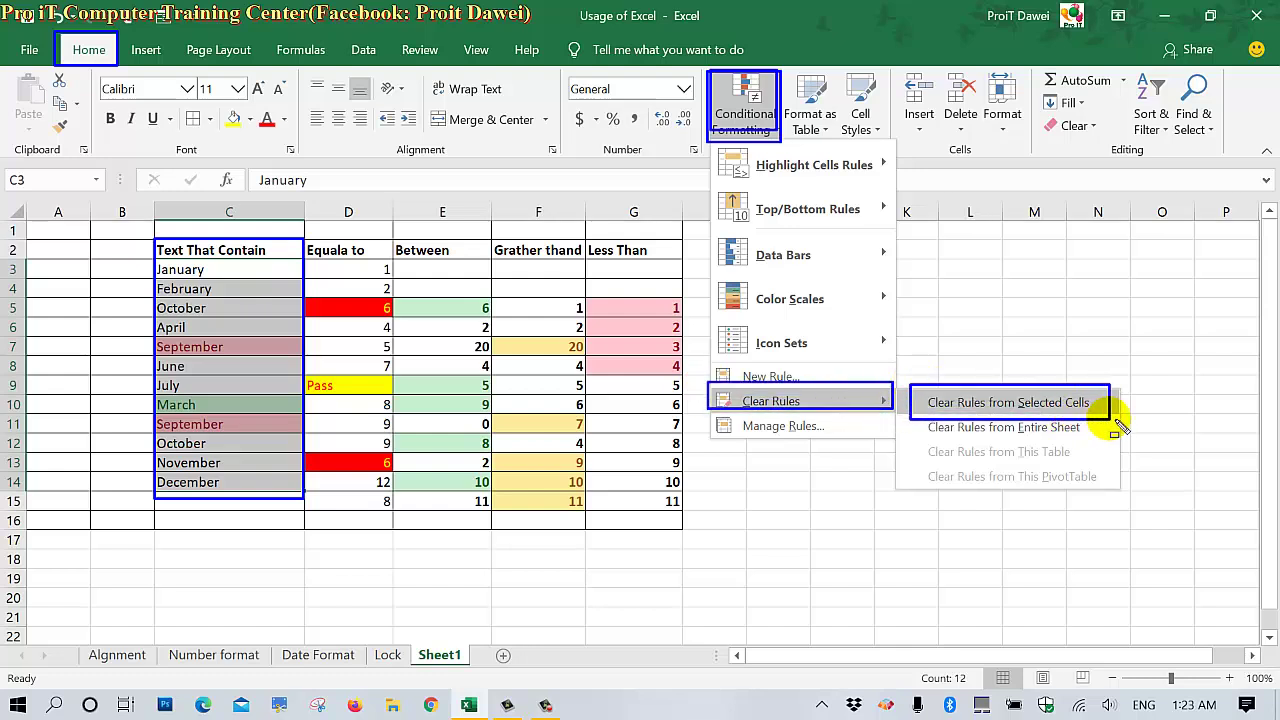
left_click(1033, 410)
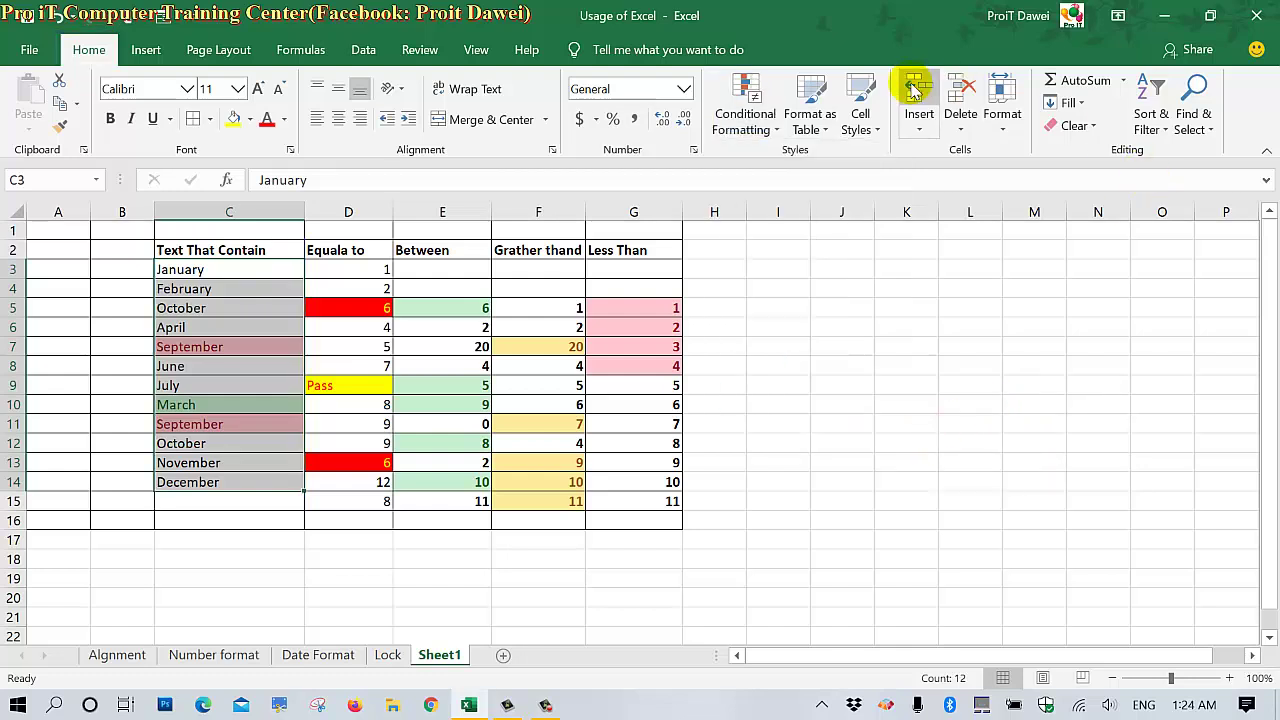
left_click(748, 118)
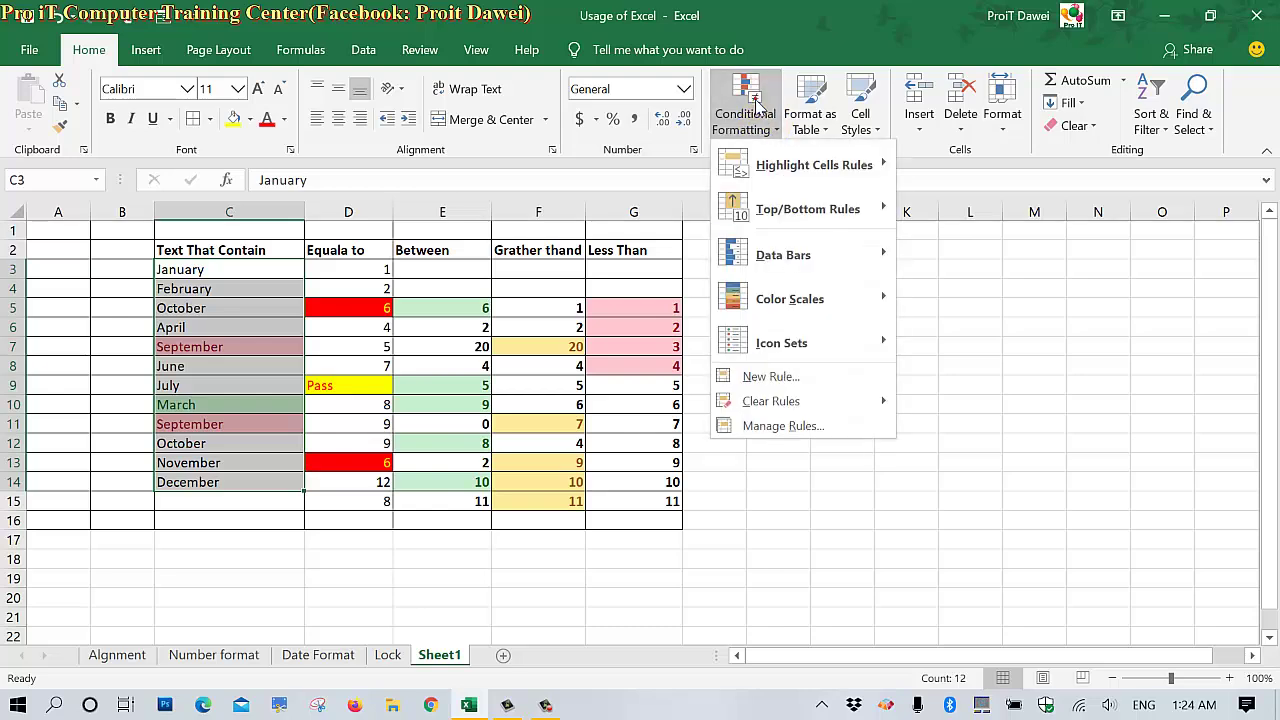
left_click(800, 376)
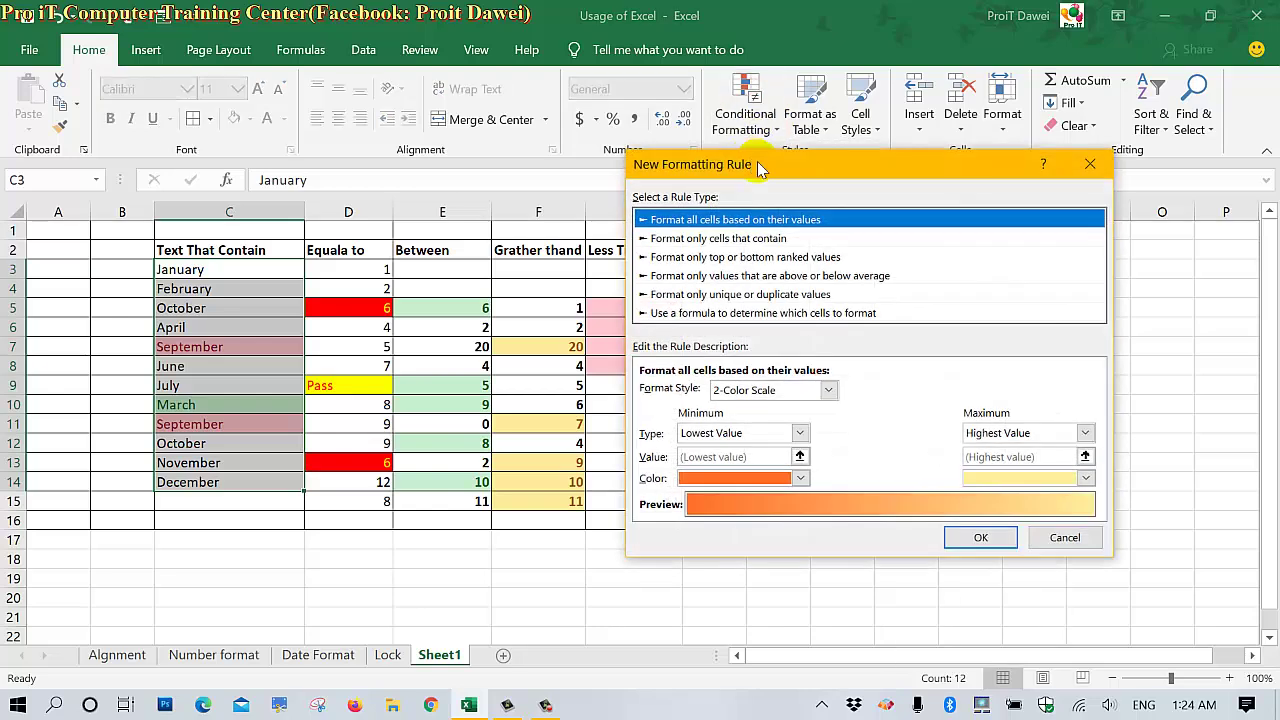
left_click(1090, 164)
Step: Clear the conditional formatting rules from the selected month cells C3:C14 only, and deselect the range
left_click(748, 120)
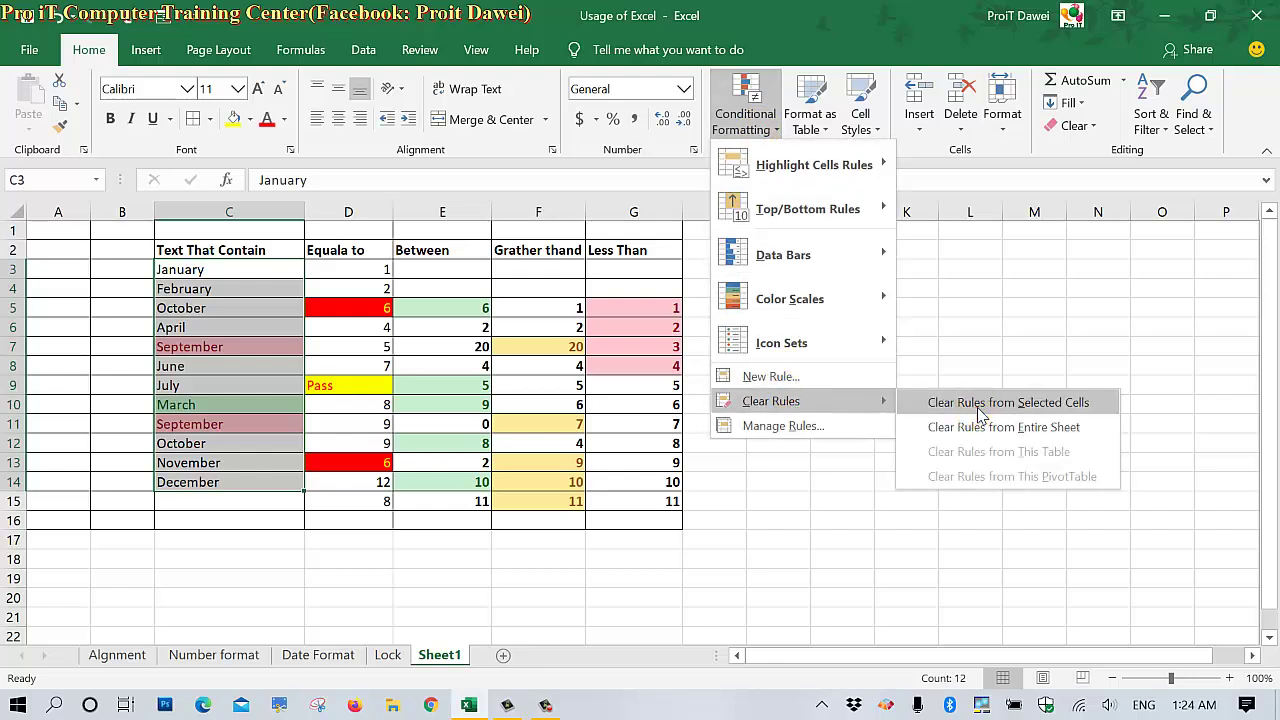
left_click(980, 405)
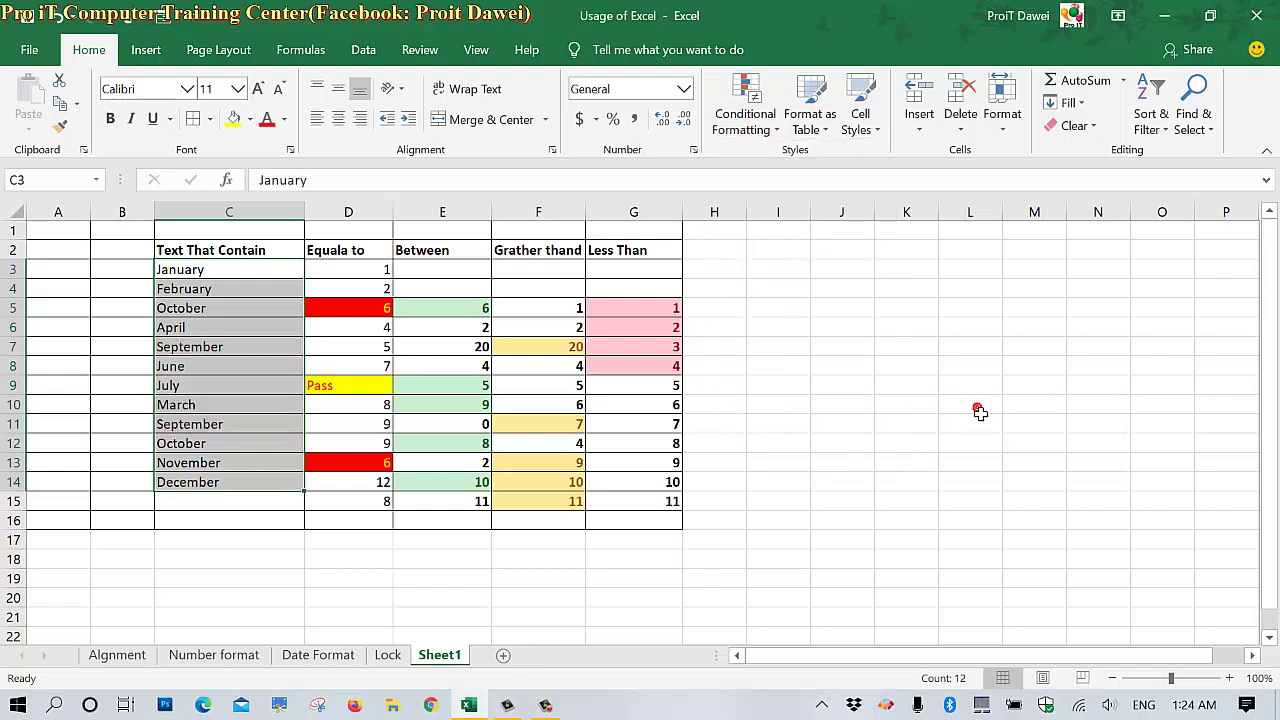
left_click(251, 346)
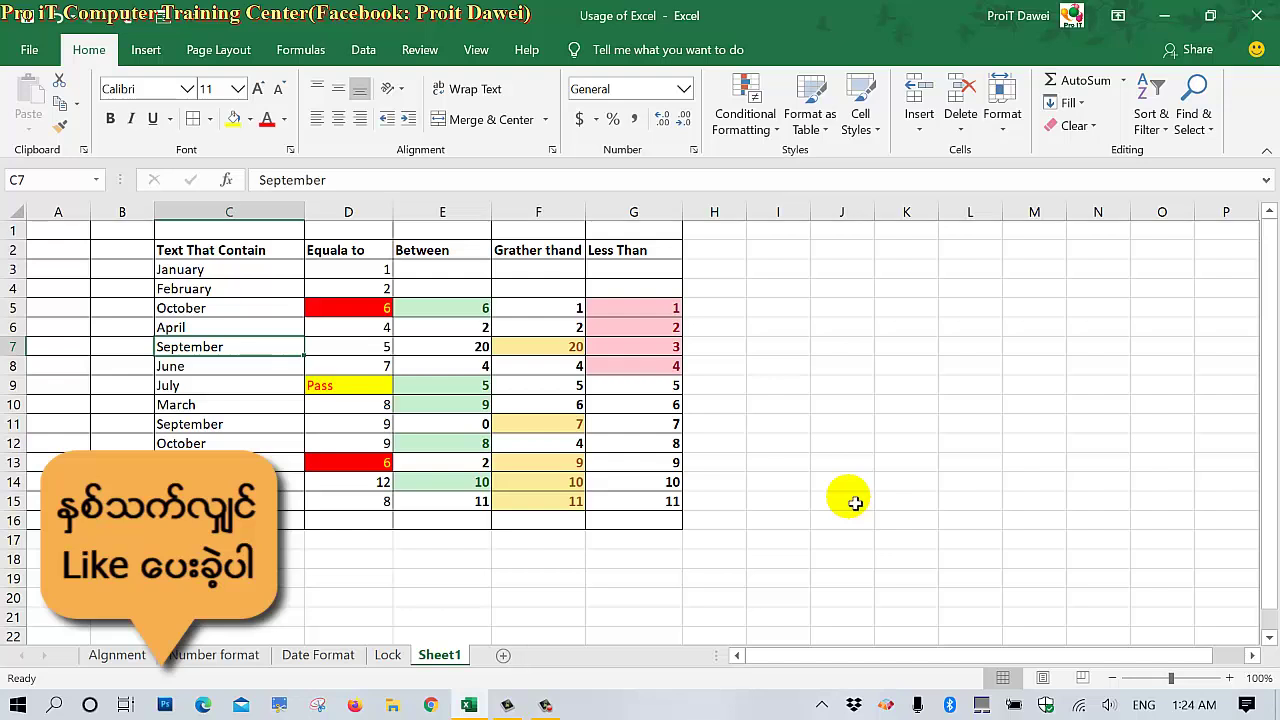
left_click(880, 406)
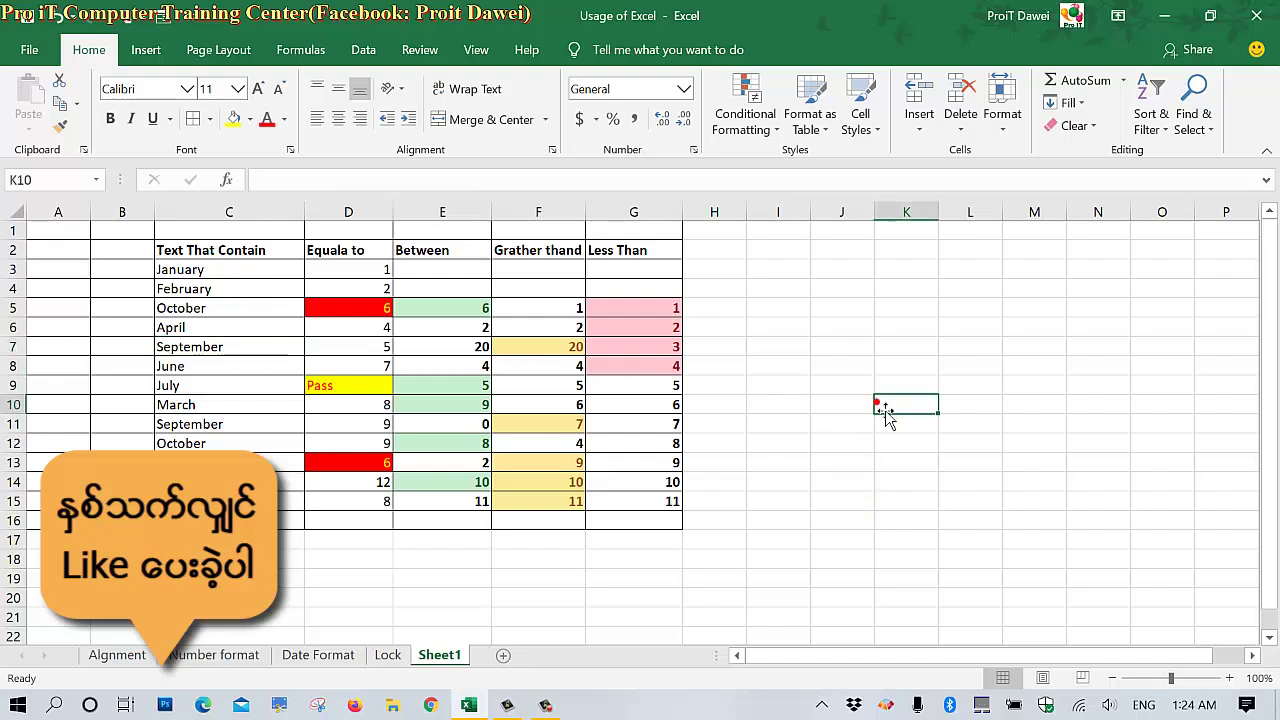